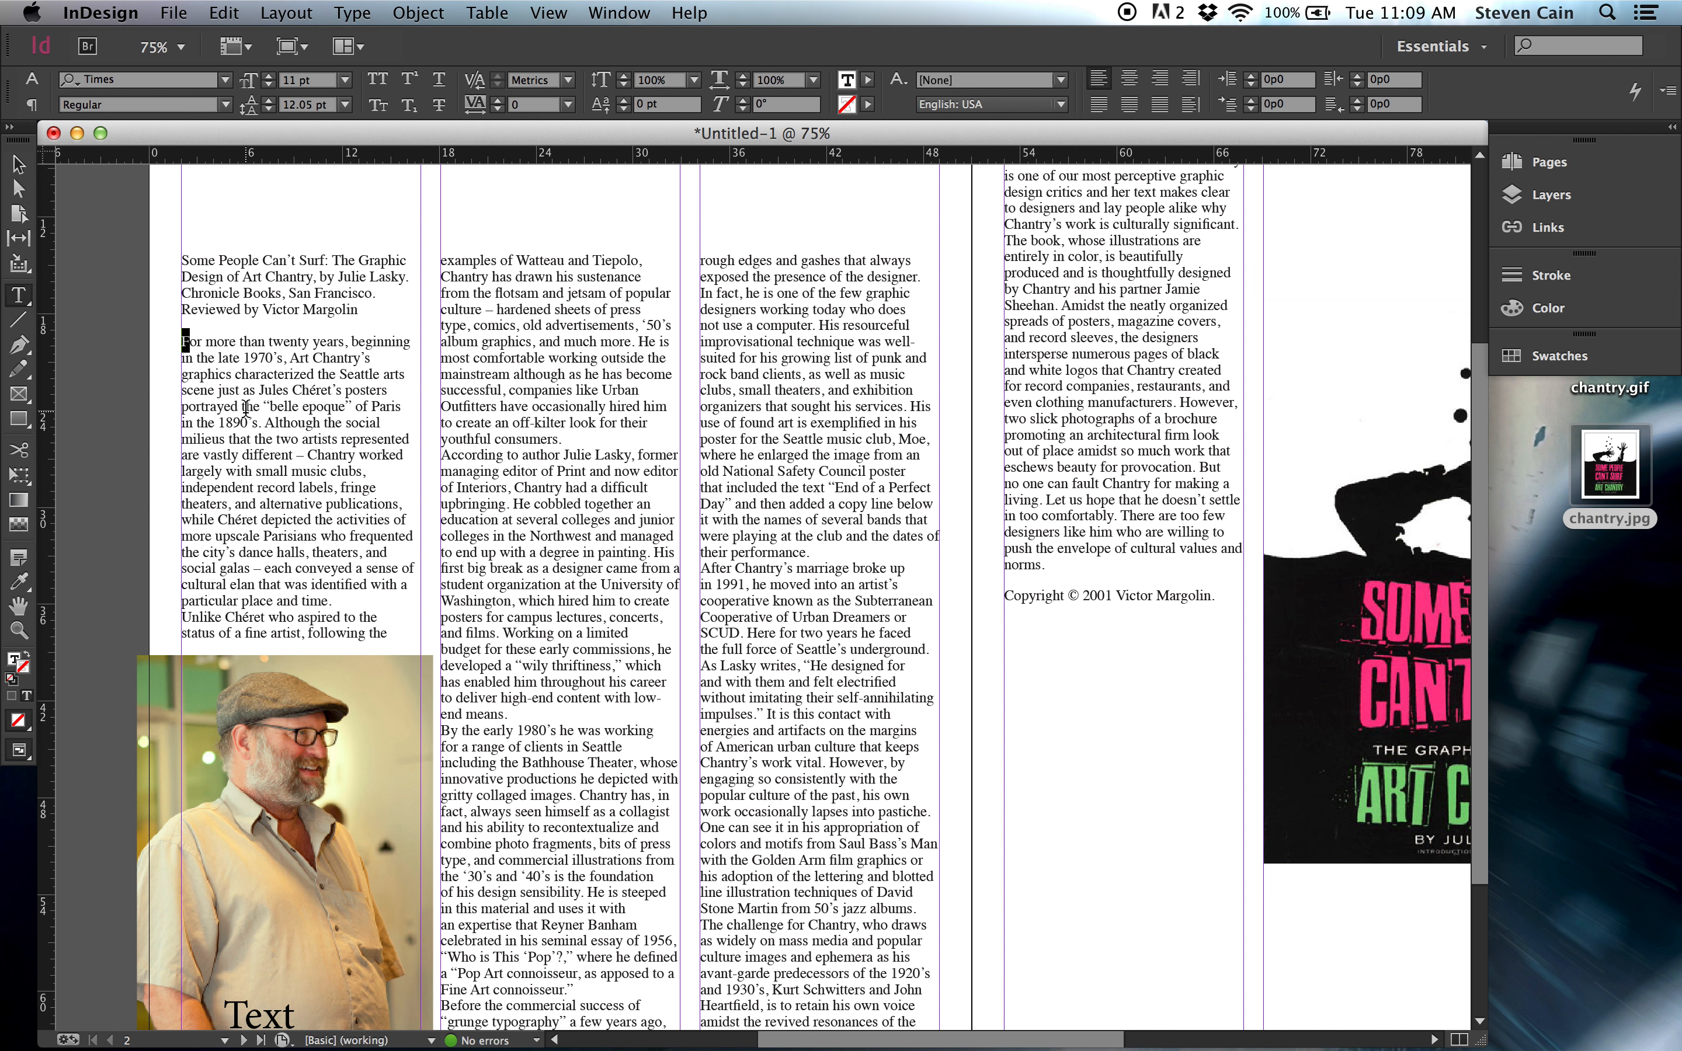
# Select the article's opening body paragraph and show the Paragraph formatting controls.
pyautogui.click(201, 367)
pyautogui.moveTo(183, 341); pyautogui.dragTo(385, 598)
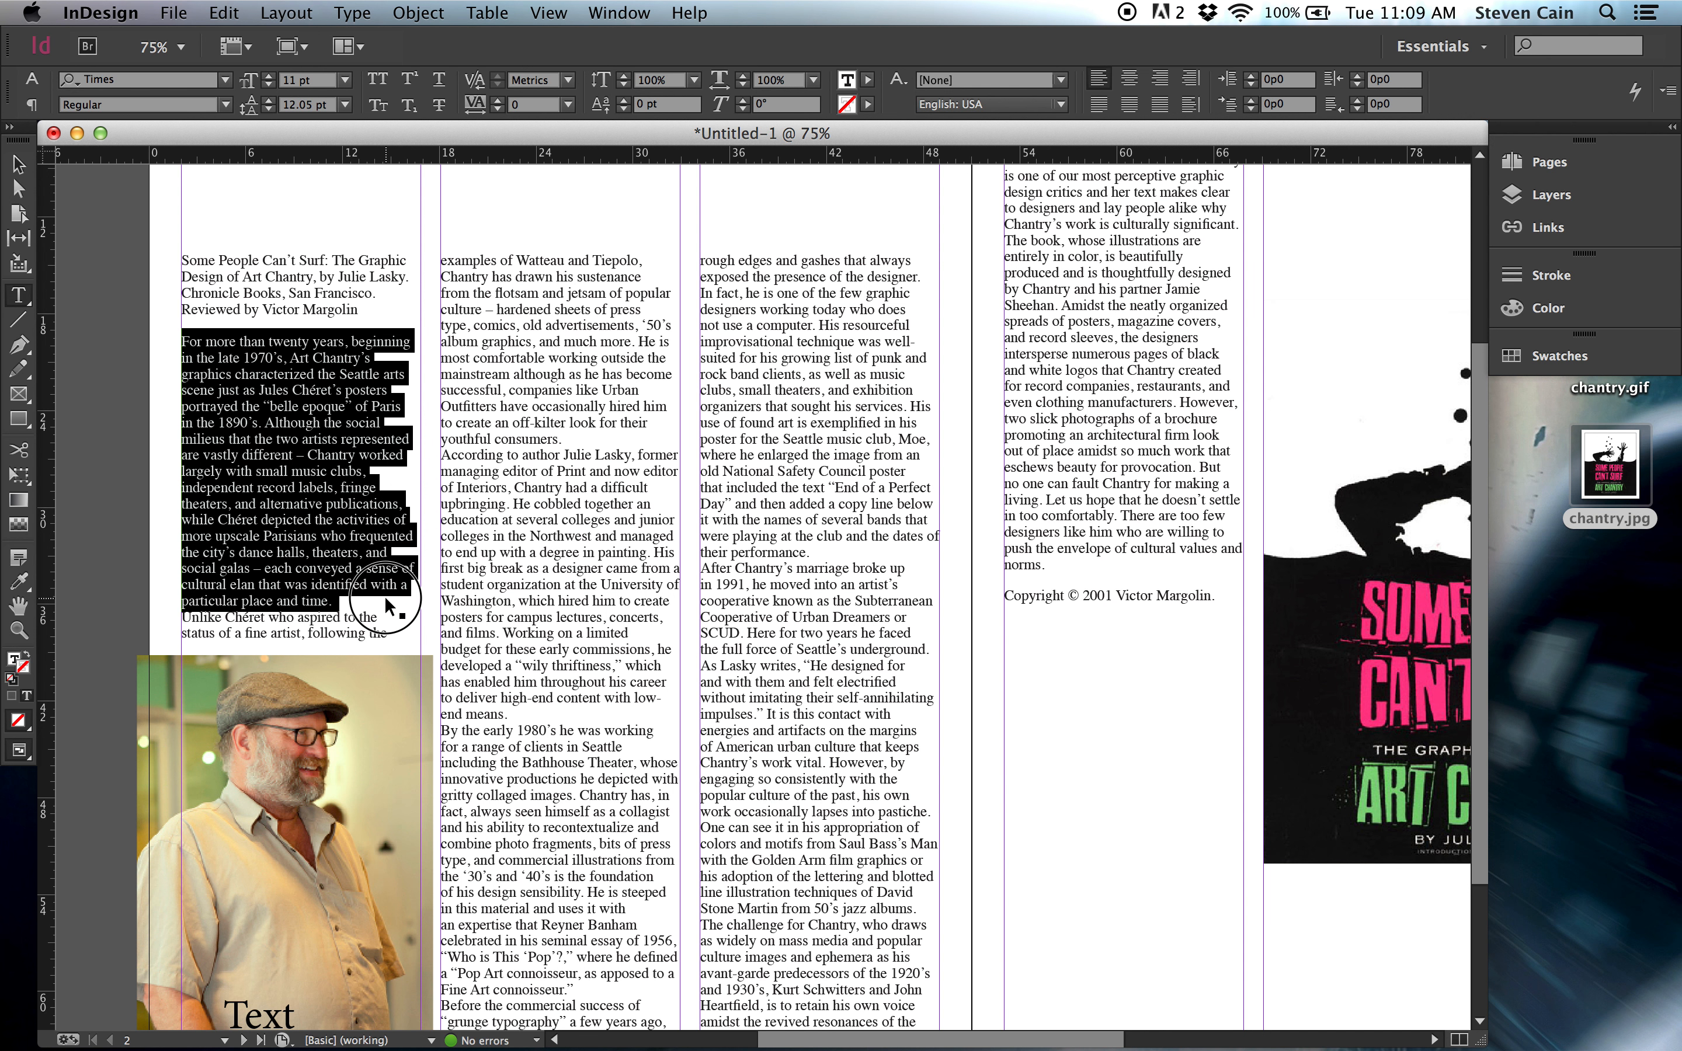
pyautogui.click(596, 7)
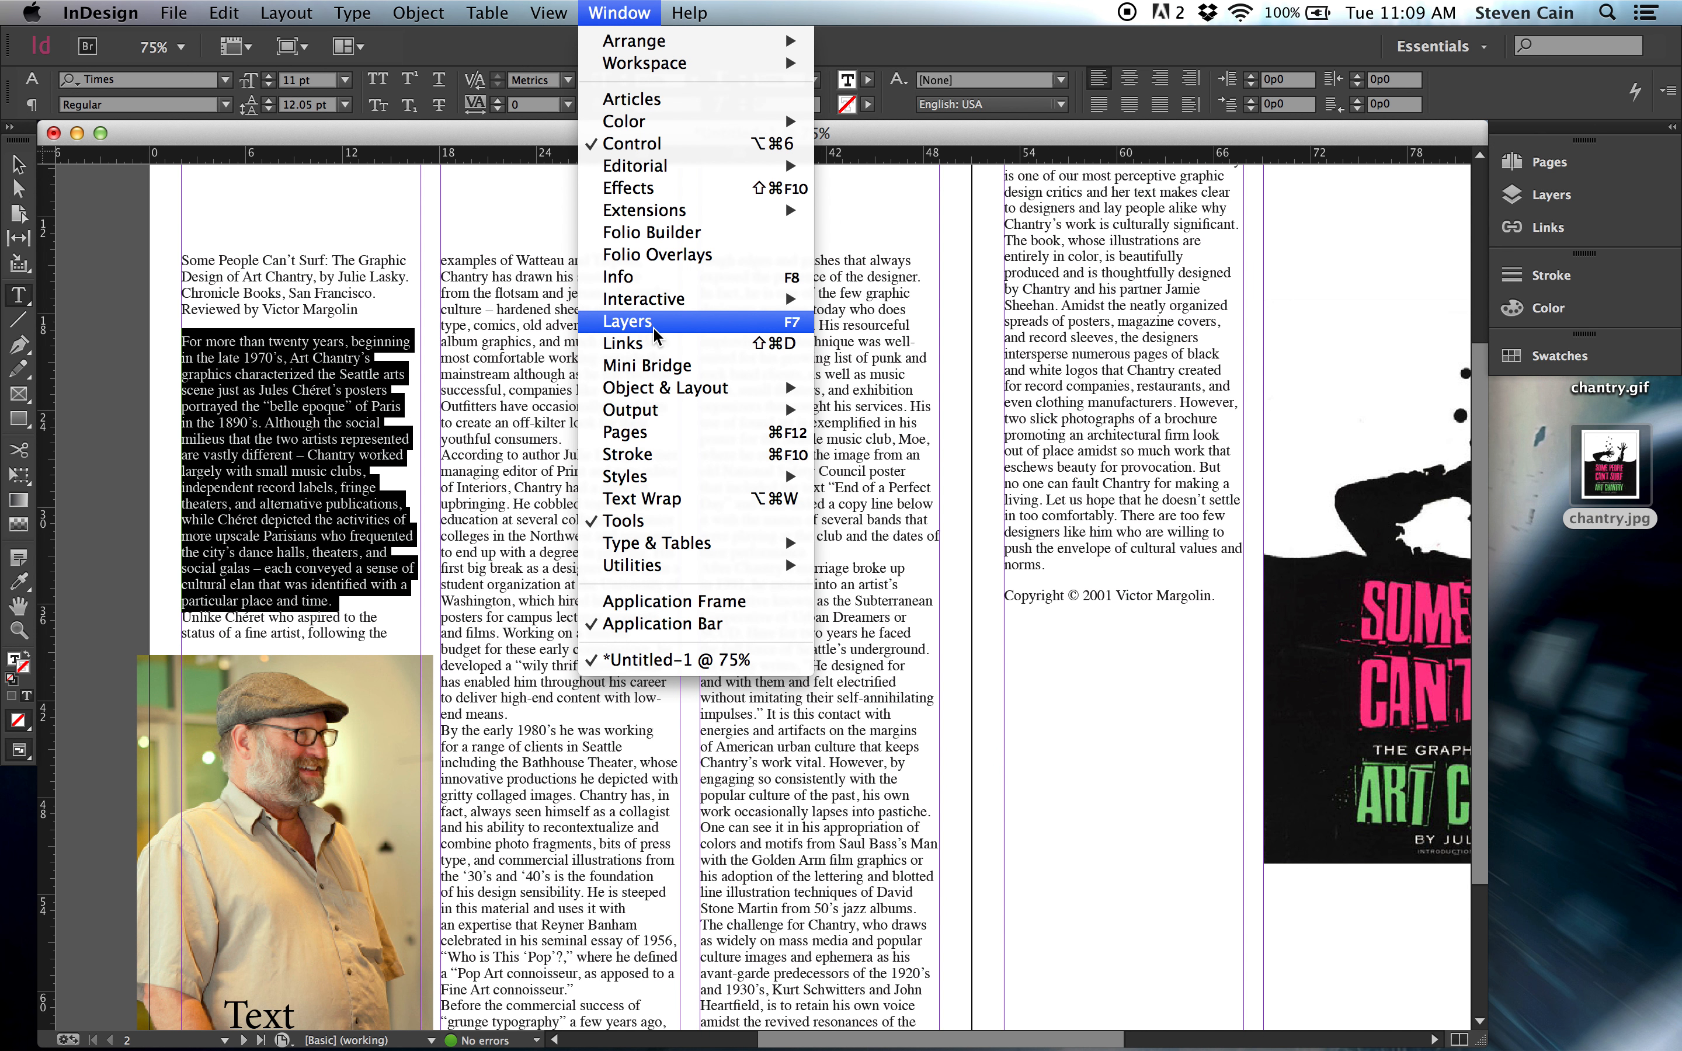
pyautogui.moveTo(684, 424)
pyautogui.moveTo(682, 546)
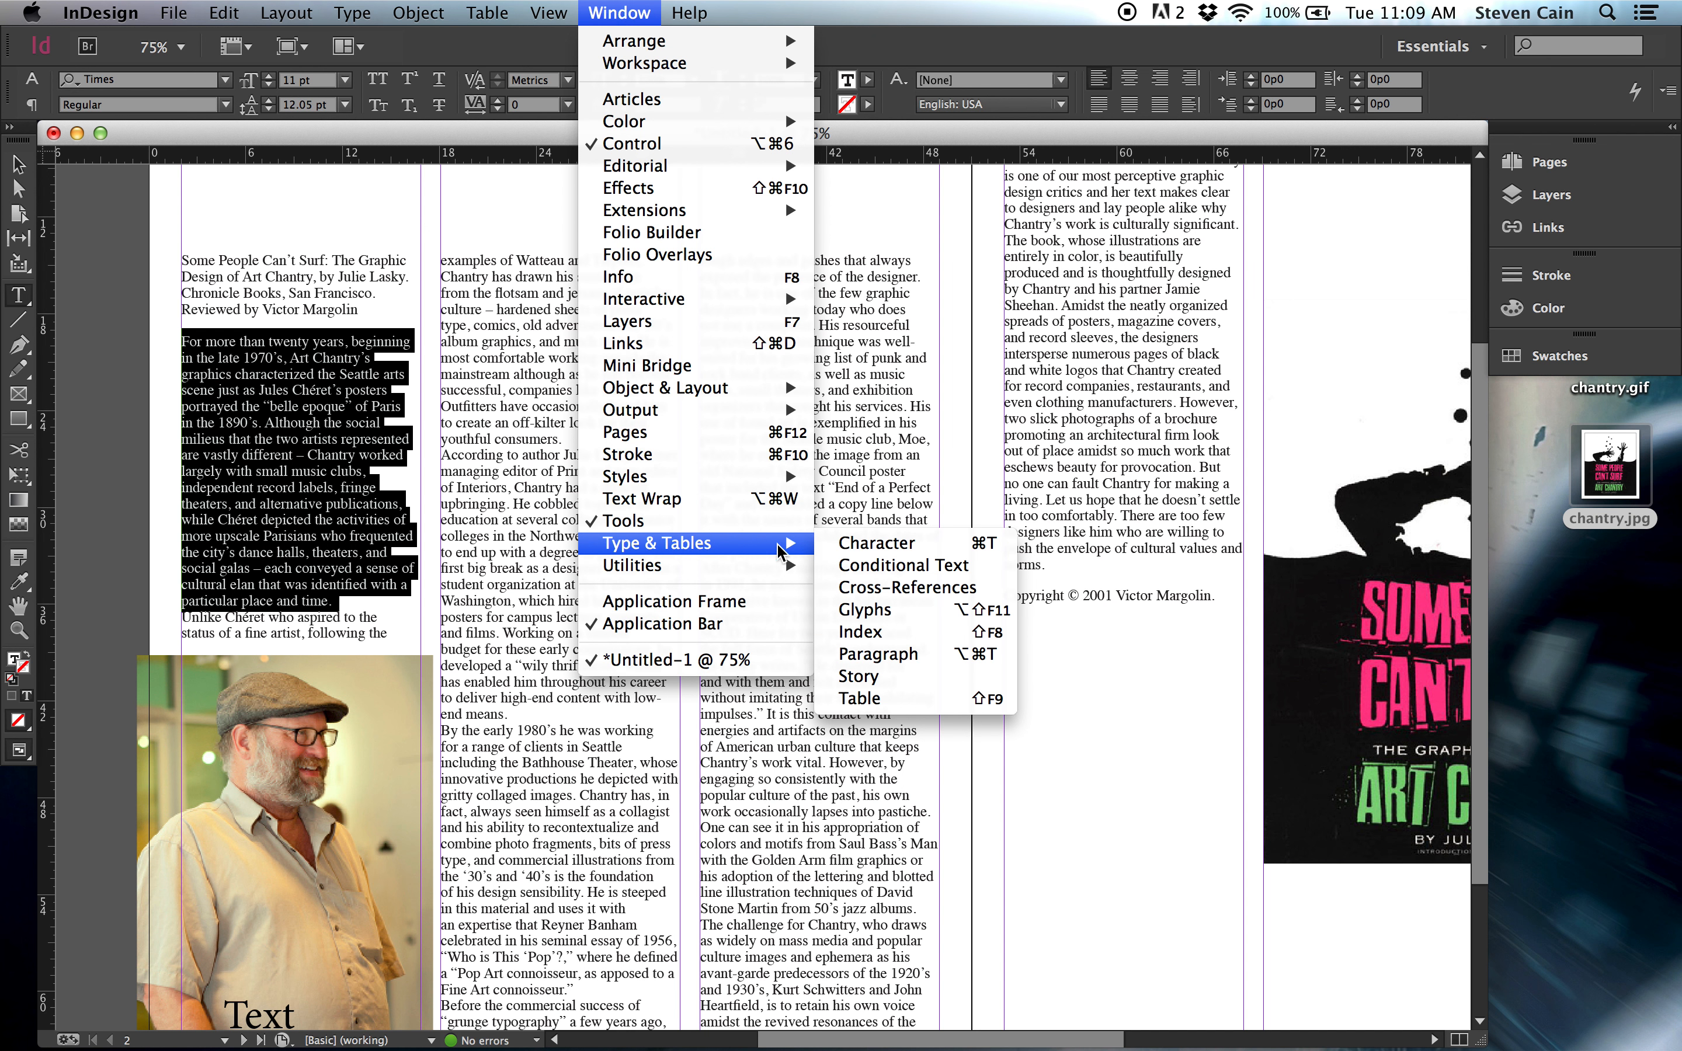
pyautogui.click(871, 654)
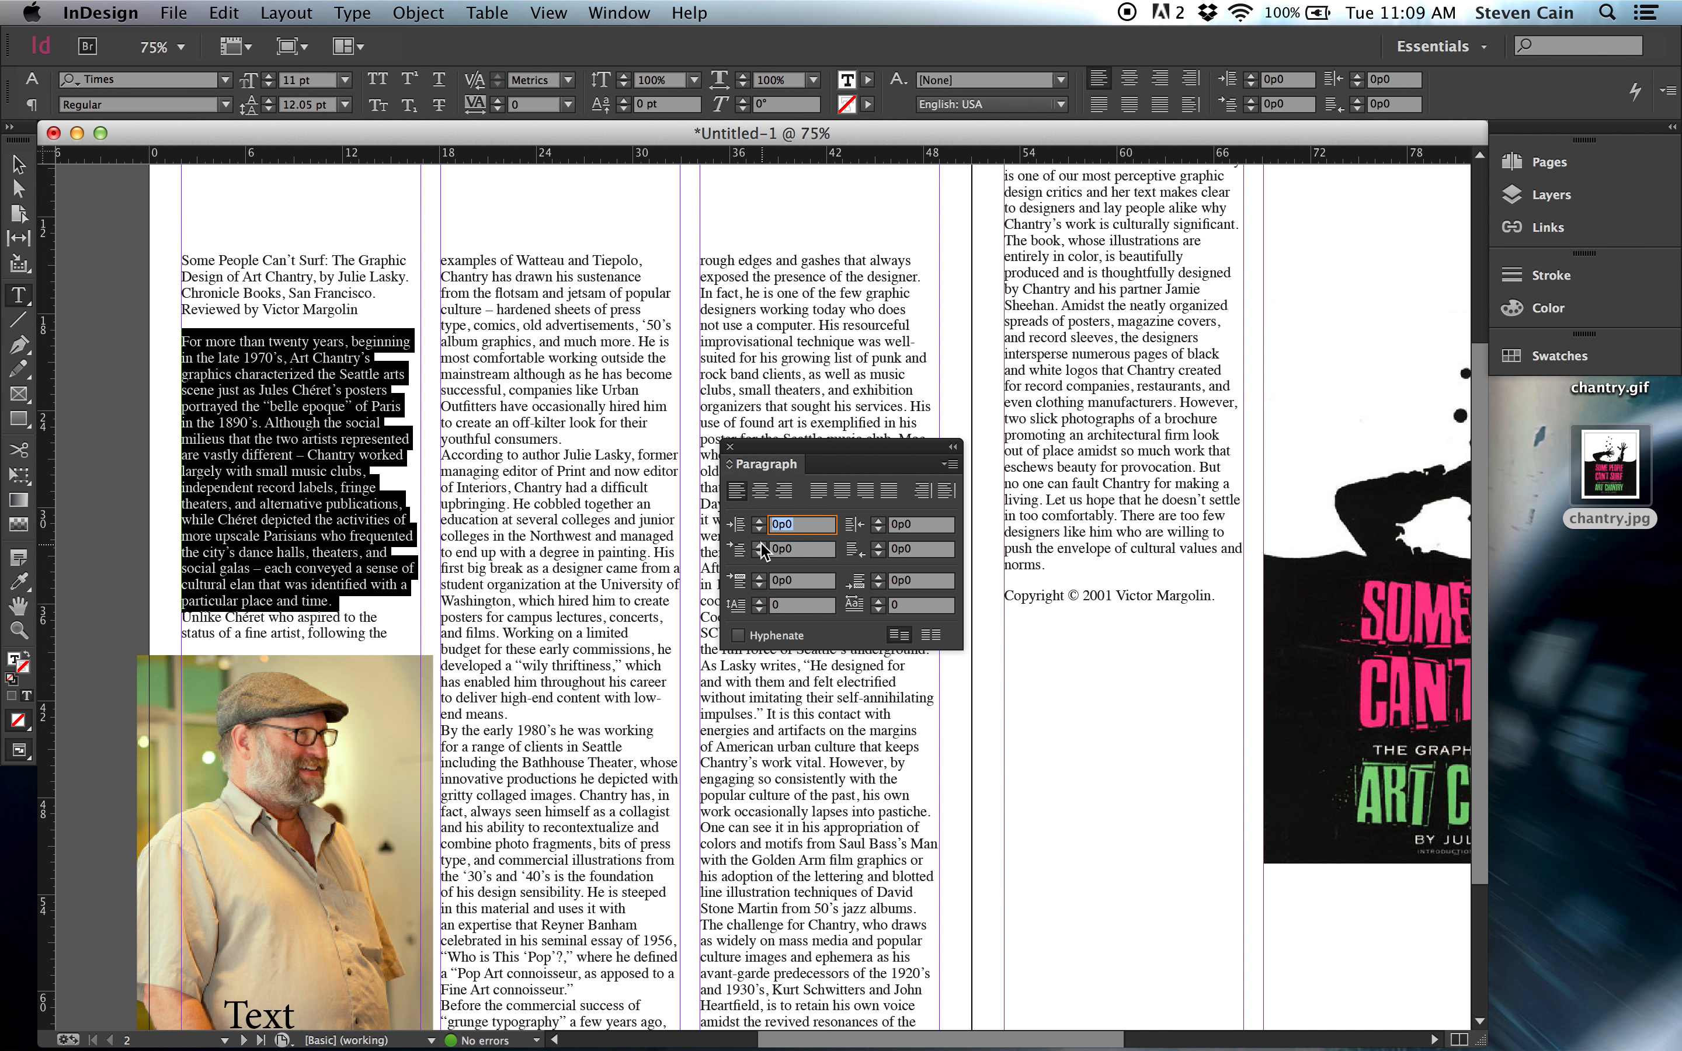
# Apply a 0p9 first-line indent to all body paragraphs, from "For more than twenty years" through "norms.".
pyautogui.click(190, 342)
pyautogui.moveTo(182, 340); pyautogui.dragTo(1089, 546)
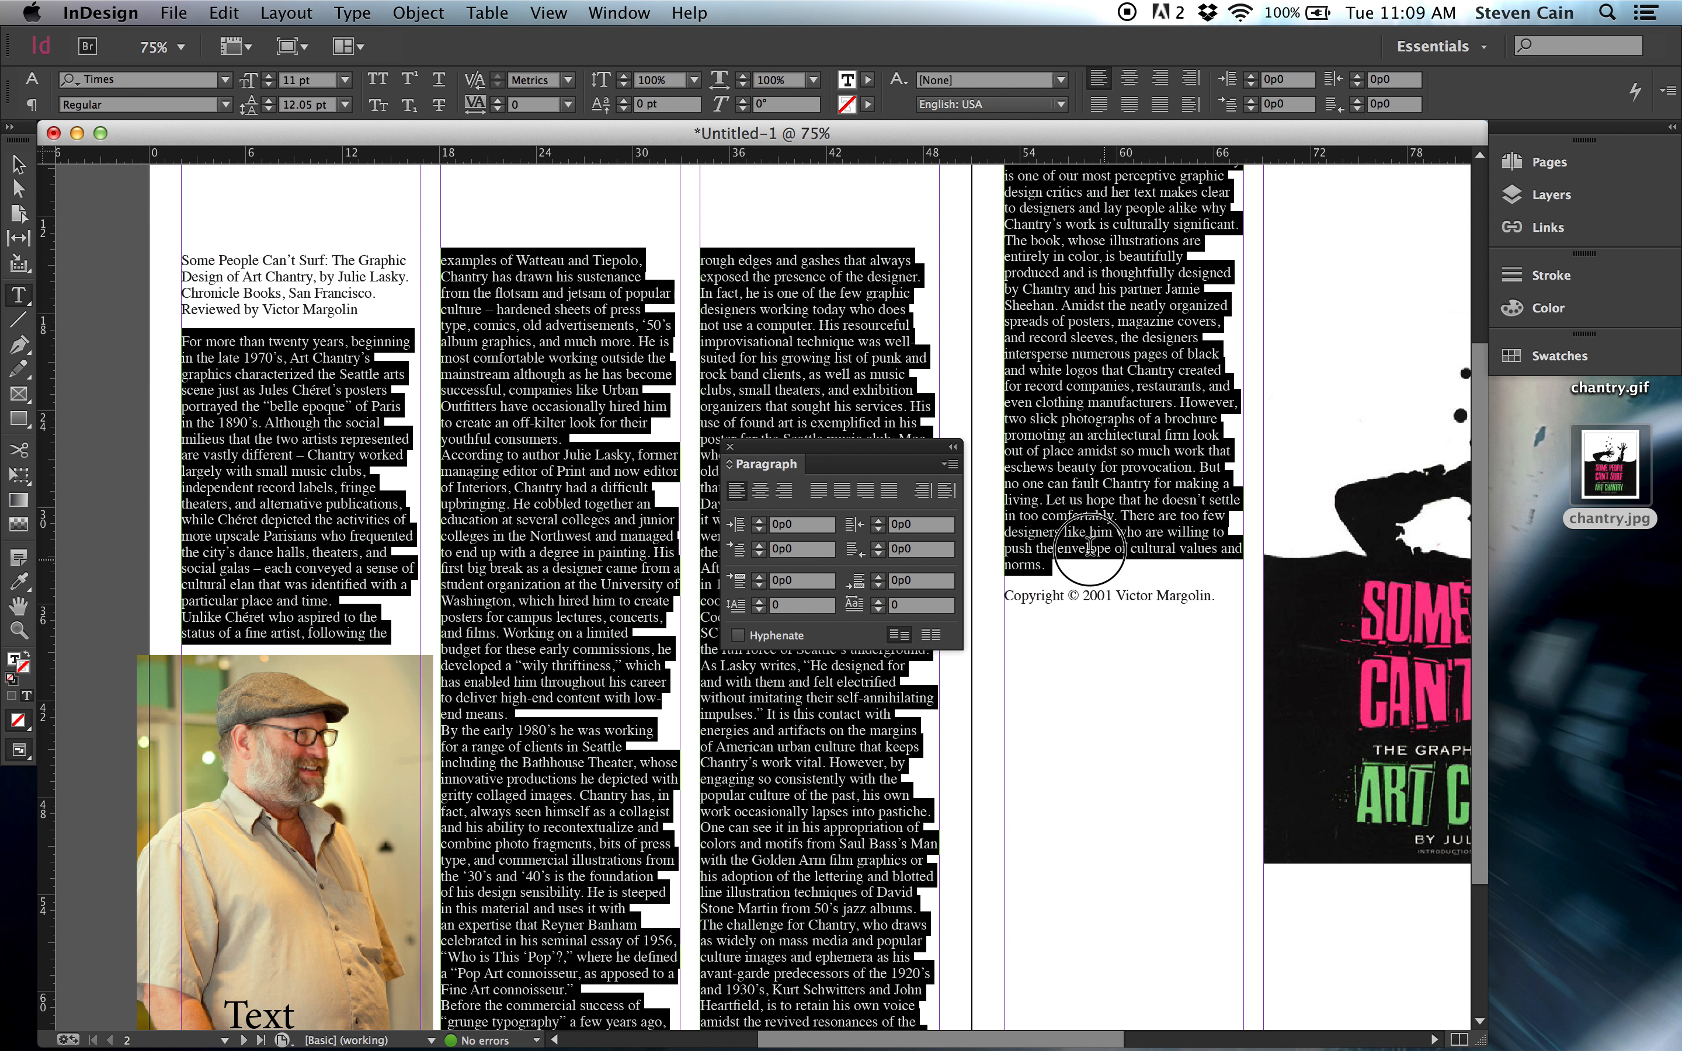
pyautogui.click(759, 545)
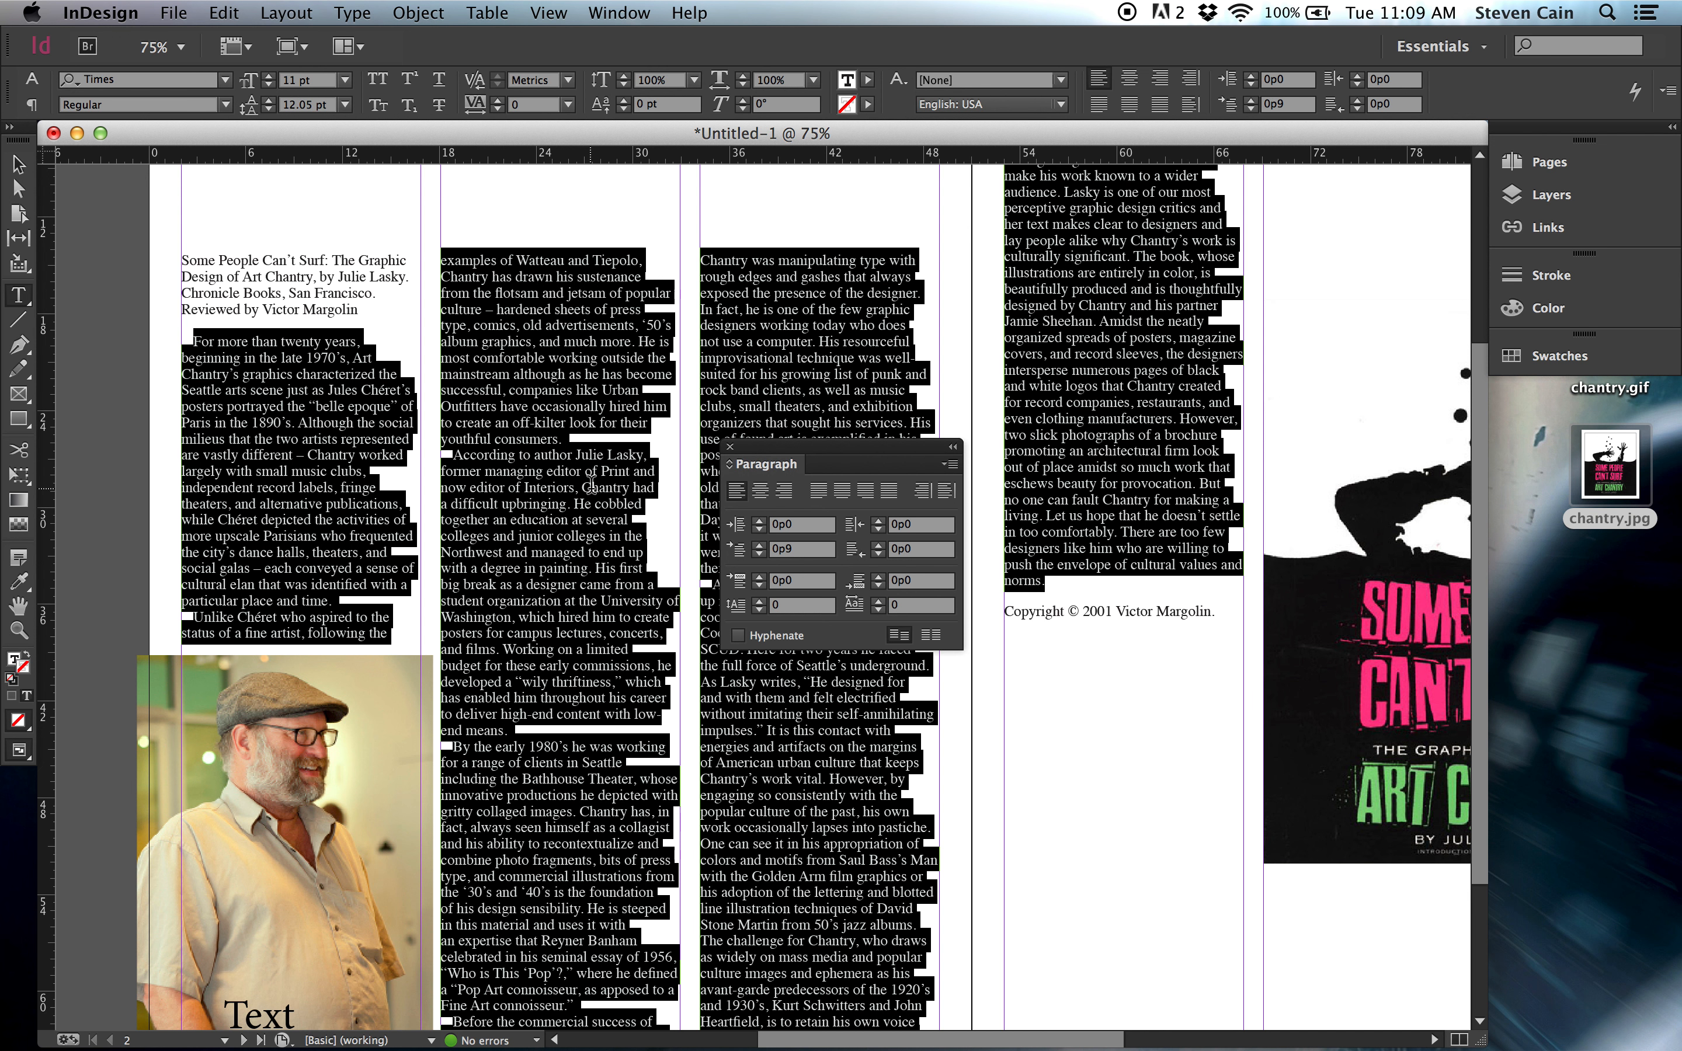
# Give the opening body paragraph a one-character drop cap spanning three lines.
pyautogui.click(266, 375)
pyautogui.moveTo(187, 342); pyautogui.dragTo(337, 599)
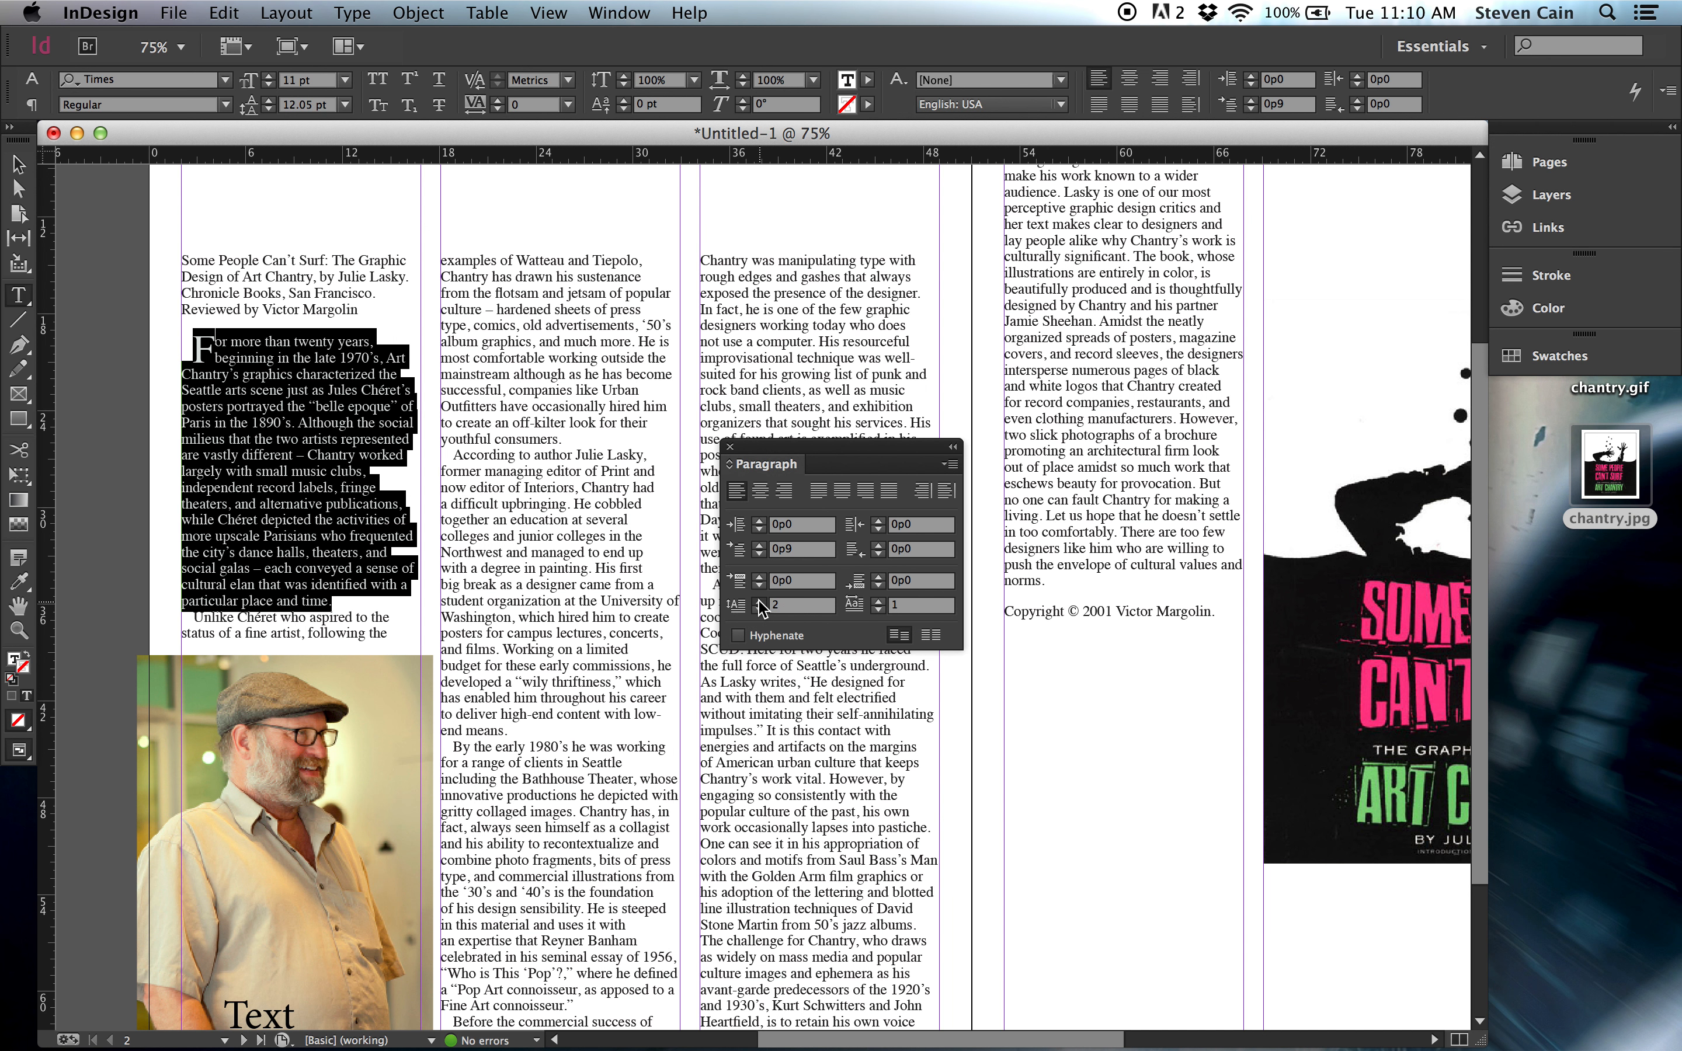
pyautogui.click(759, 602)
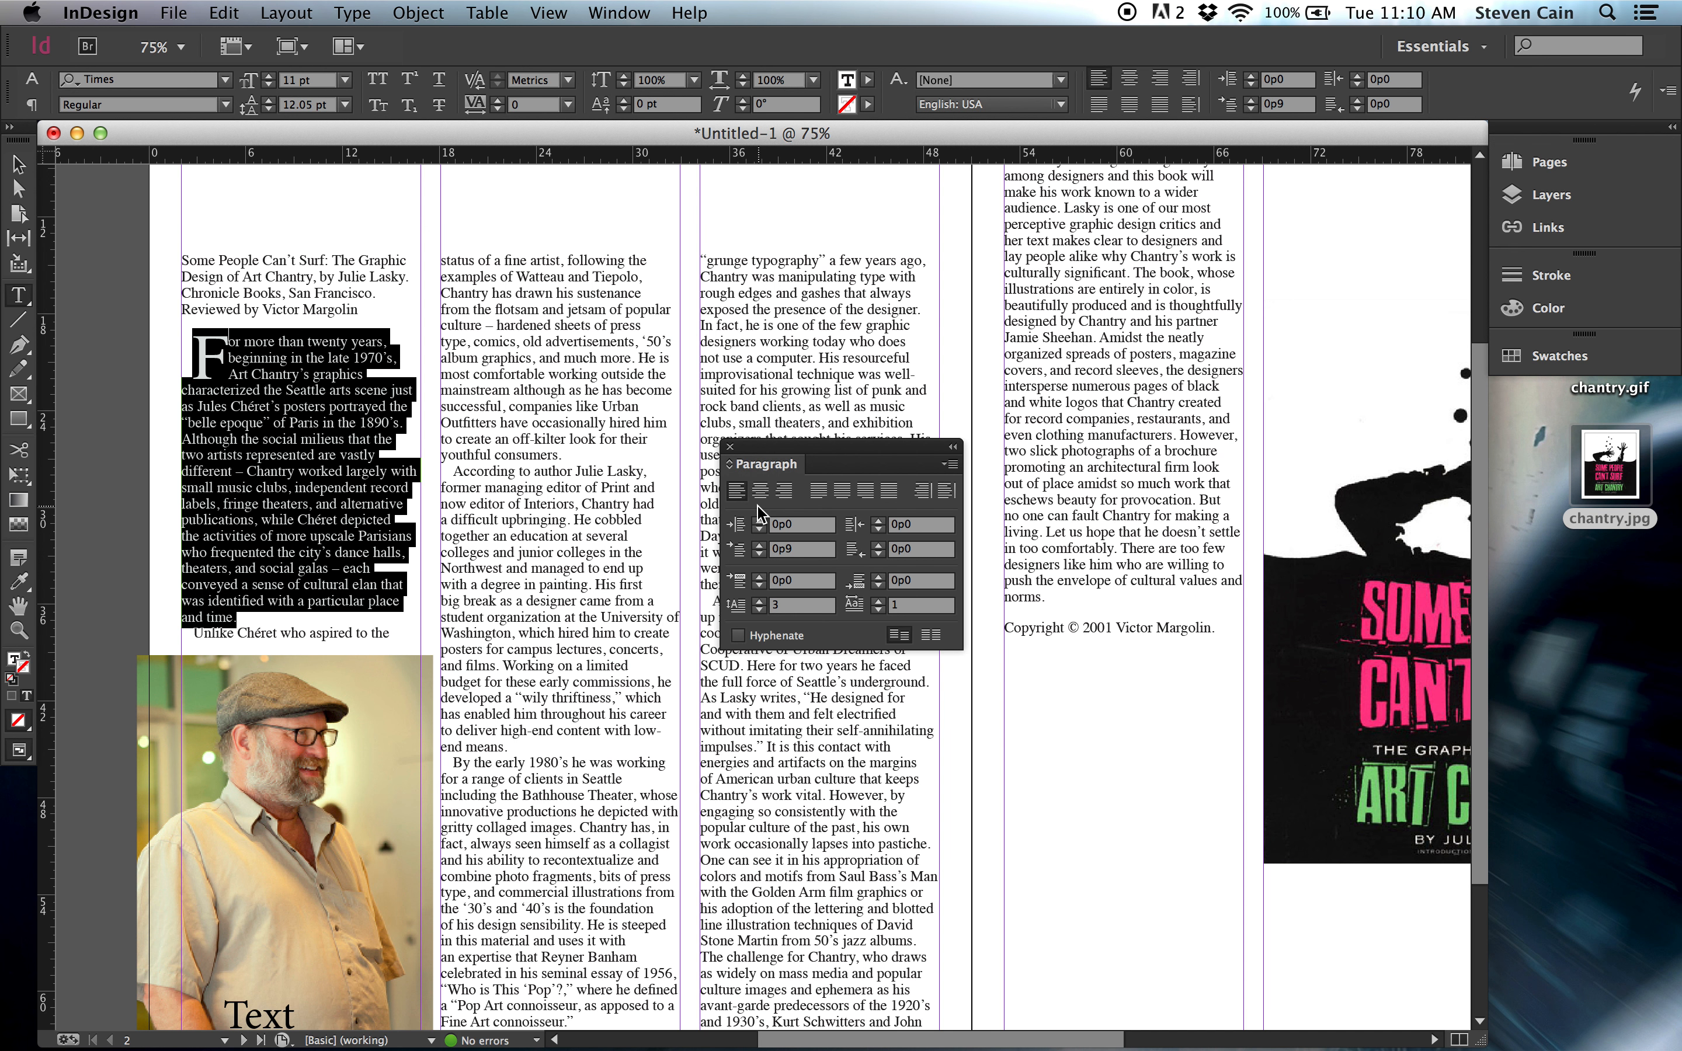
# Try the Saucer BB font on the drop cap F, and undo the font change.
pyautogui.click(227, 358)
pyautogui.moveTo(221, 357); pyautogui.dragTo(186, 327)
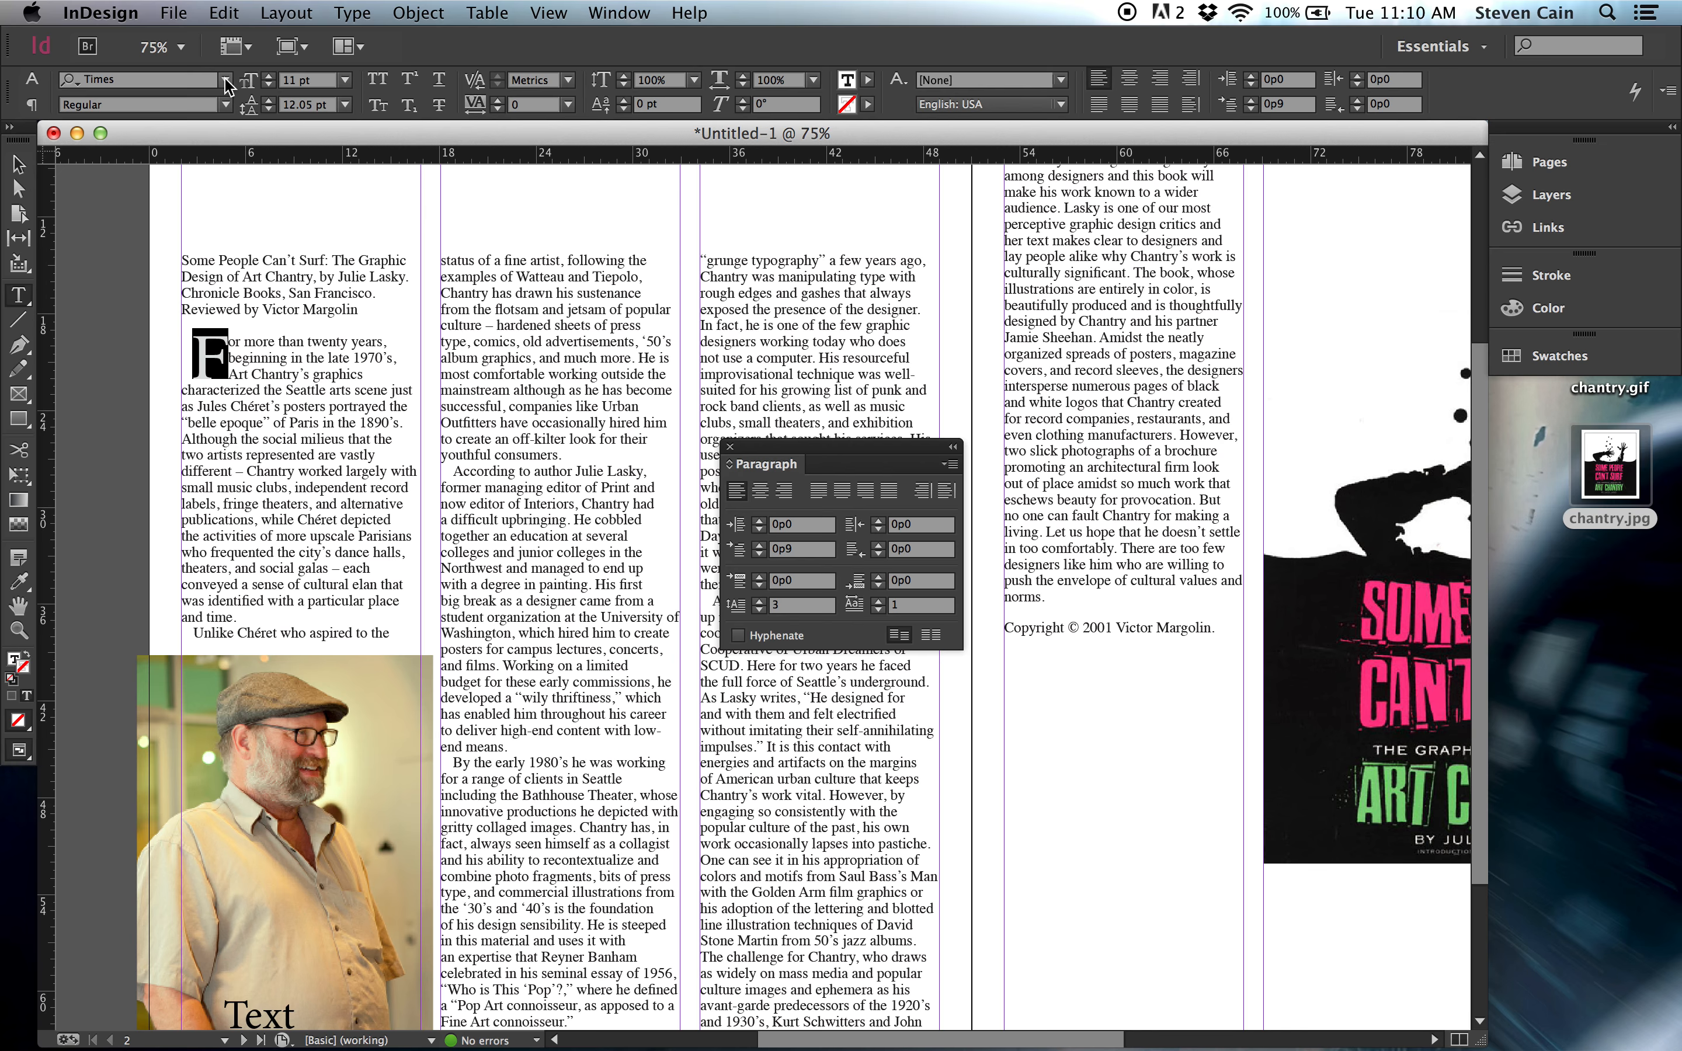
pyautogui.click(225, 81)
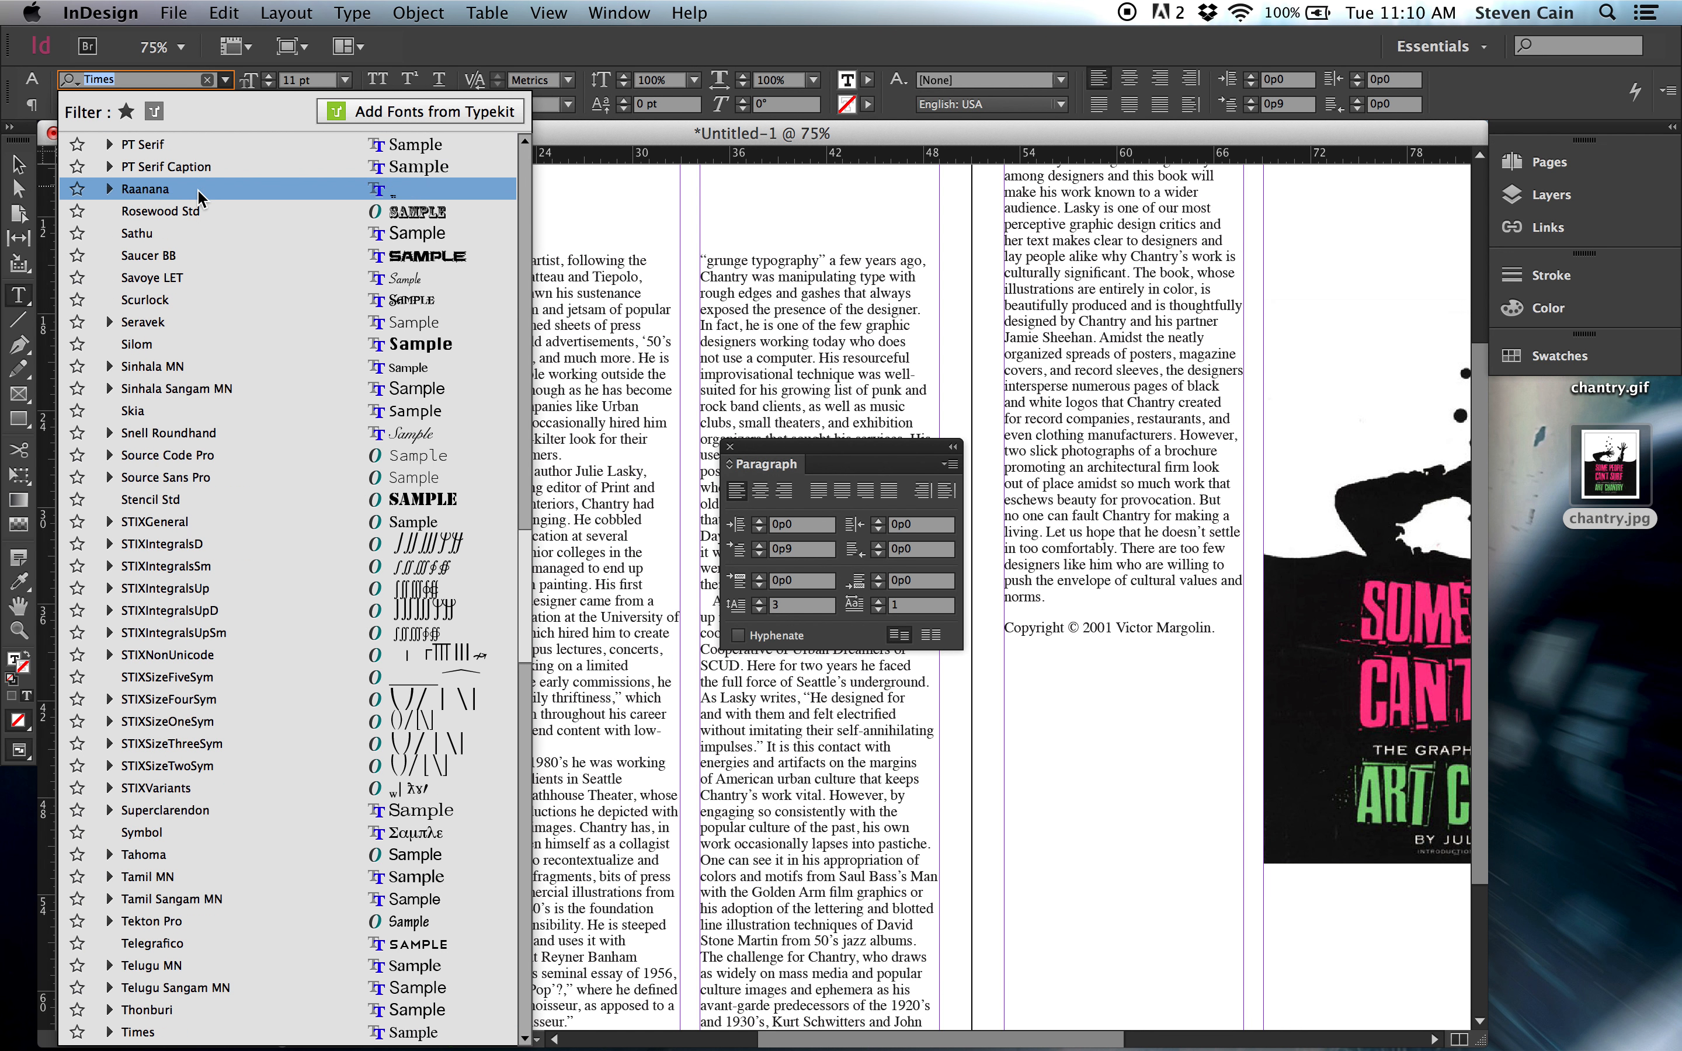
pyautogui.click(194, 257)
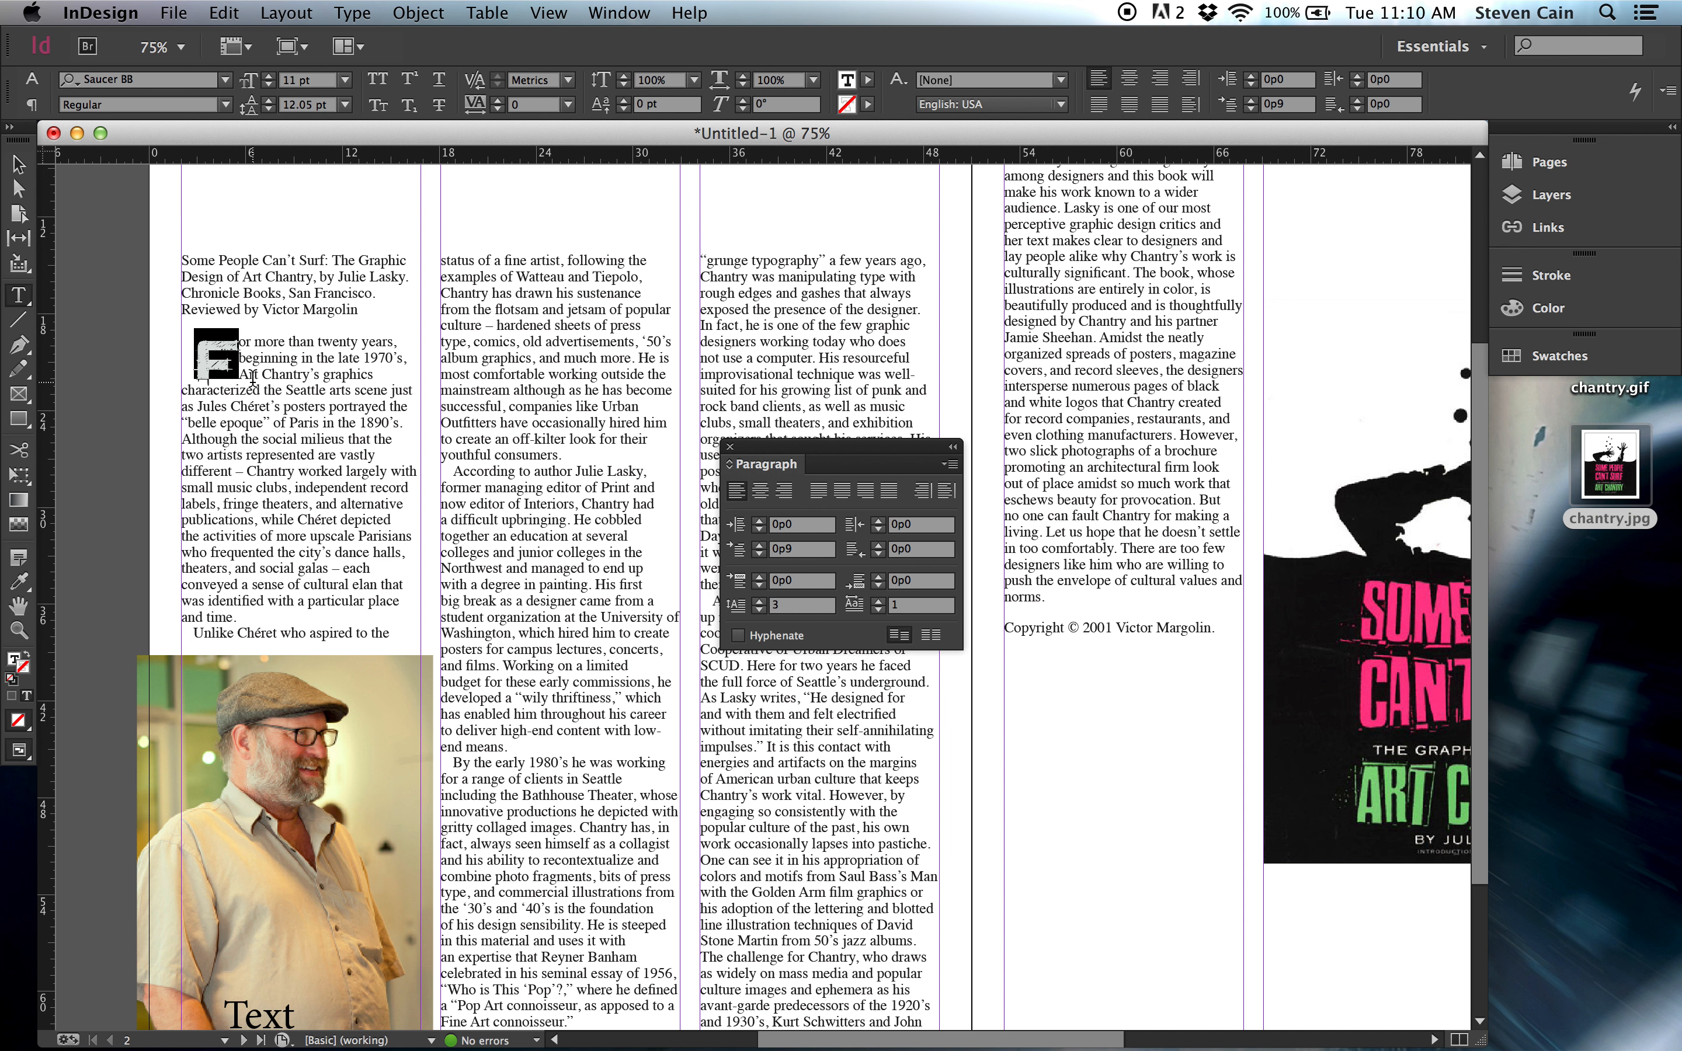
pyautogui.press('super+z')
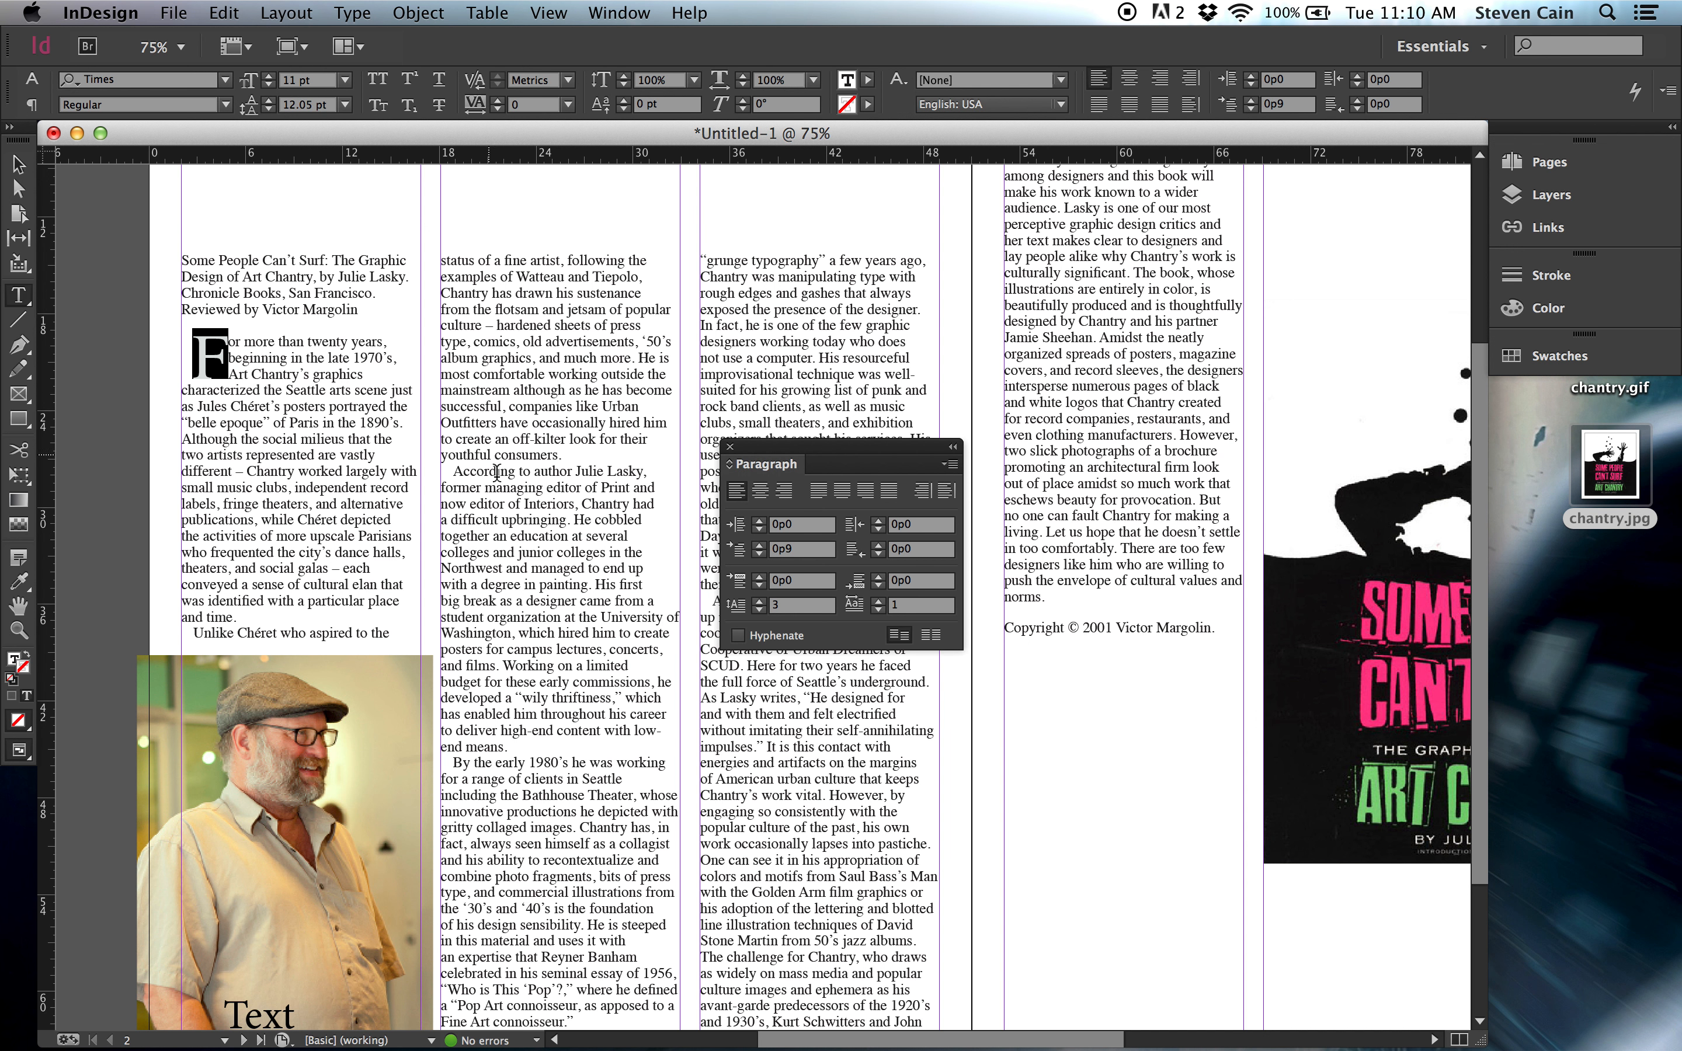
# Set the drop-cap paragraph's first-line indent to 0p0, move the Paragraph panel off the text columns and deselect everything.
pyautogui.moveTo(198, 346); pyautogui.dragTo(238, 617)
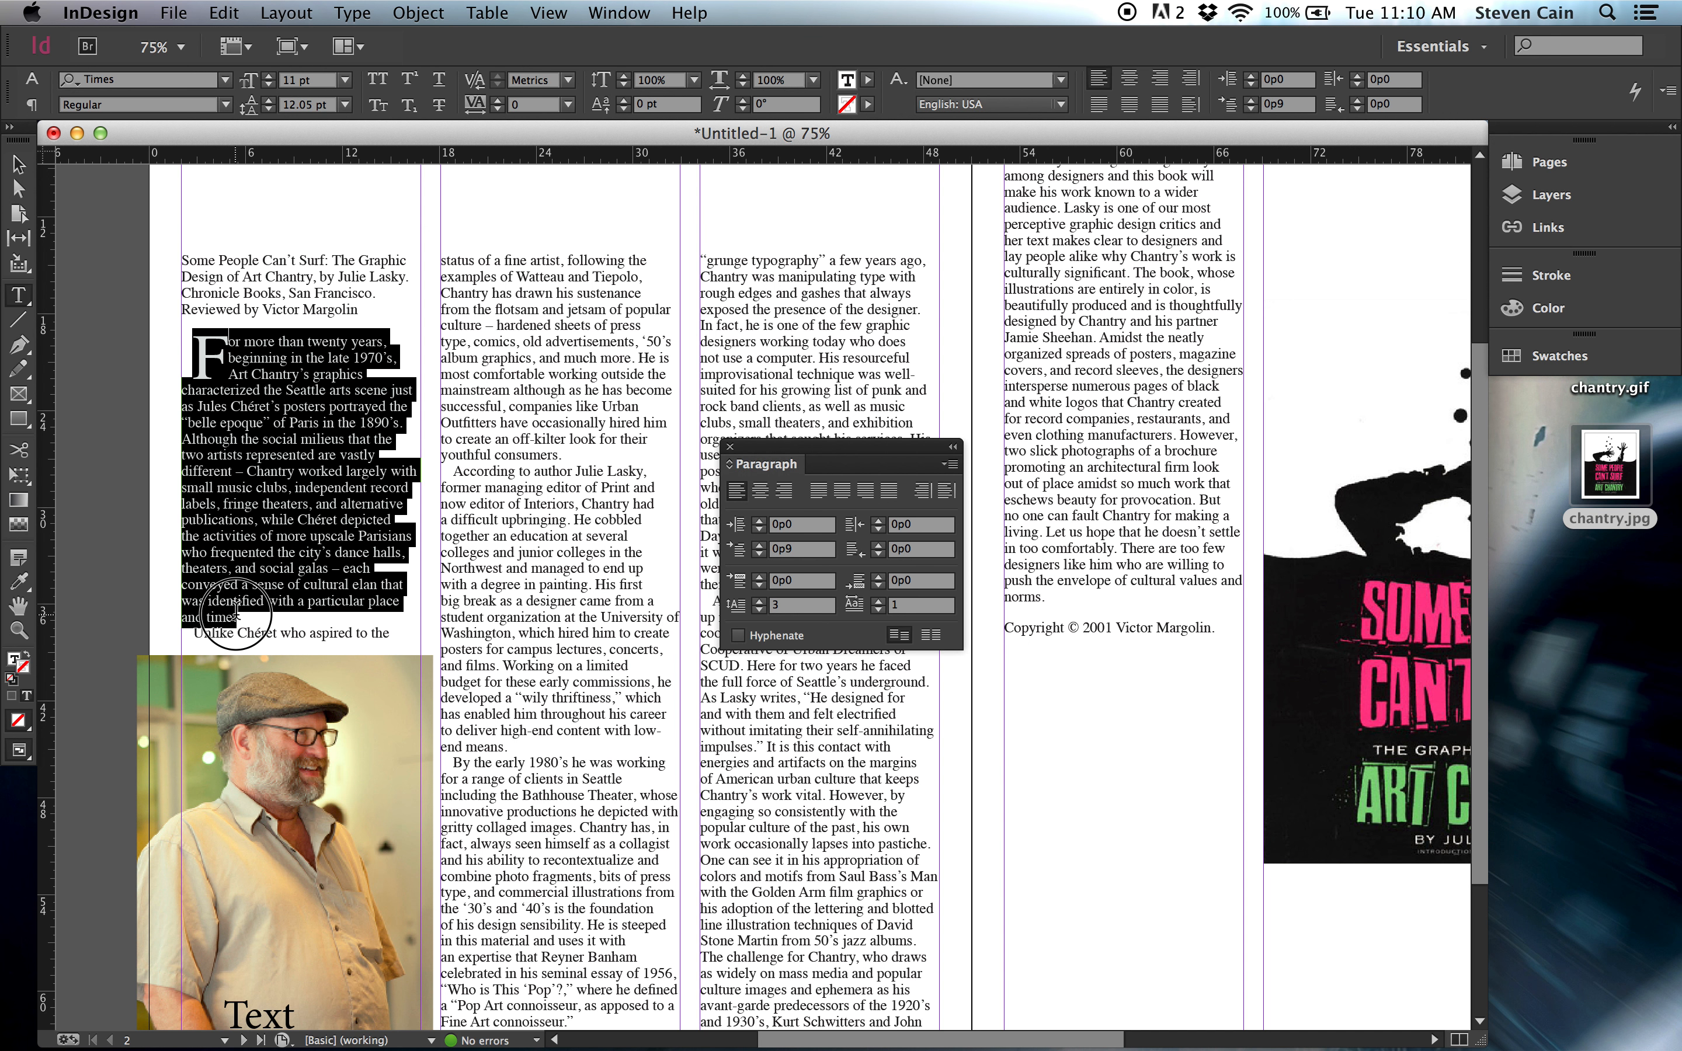
pyautogui.click(759, 554)
pyautogui.click(760, 555)
pyautogui.click(760, 554)
pyautogui.click(760, 554)
pyautogui.click(759, 555)
pyautogui.click(760, 554)
pyautogui.click(760, 555)
pyautogui.click(760, 554)
pyautogui.click(760, 554)
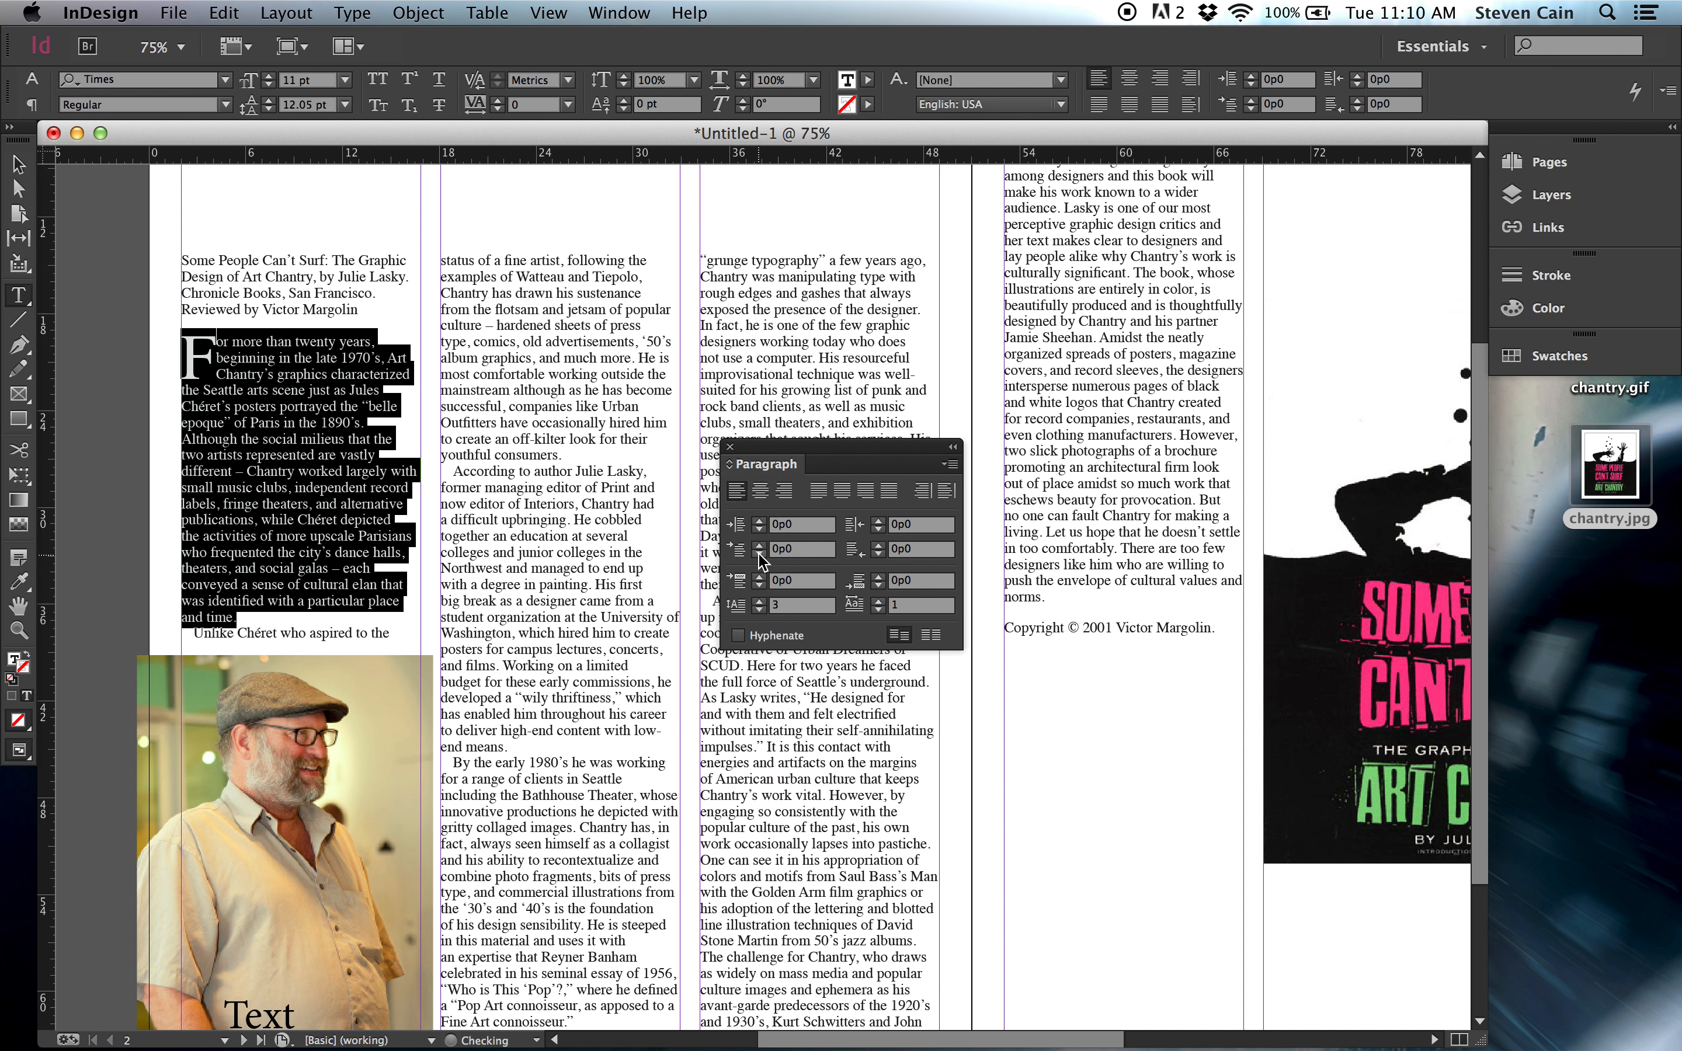
pyautogui.moveTo(815, 452); pyautogui.dragTo(1408, 414)
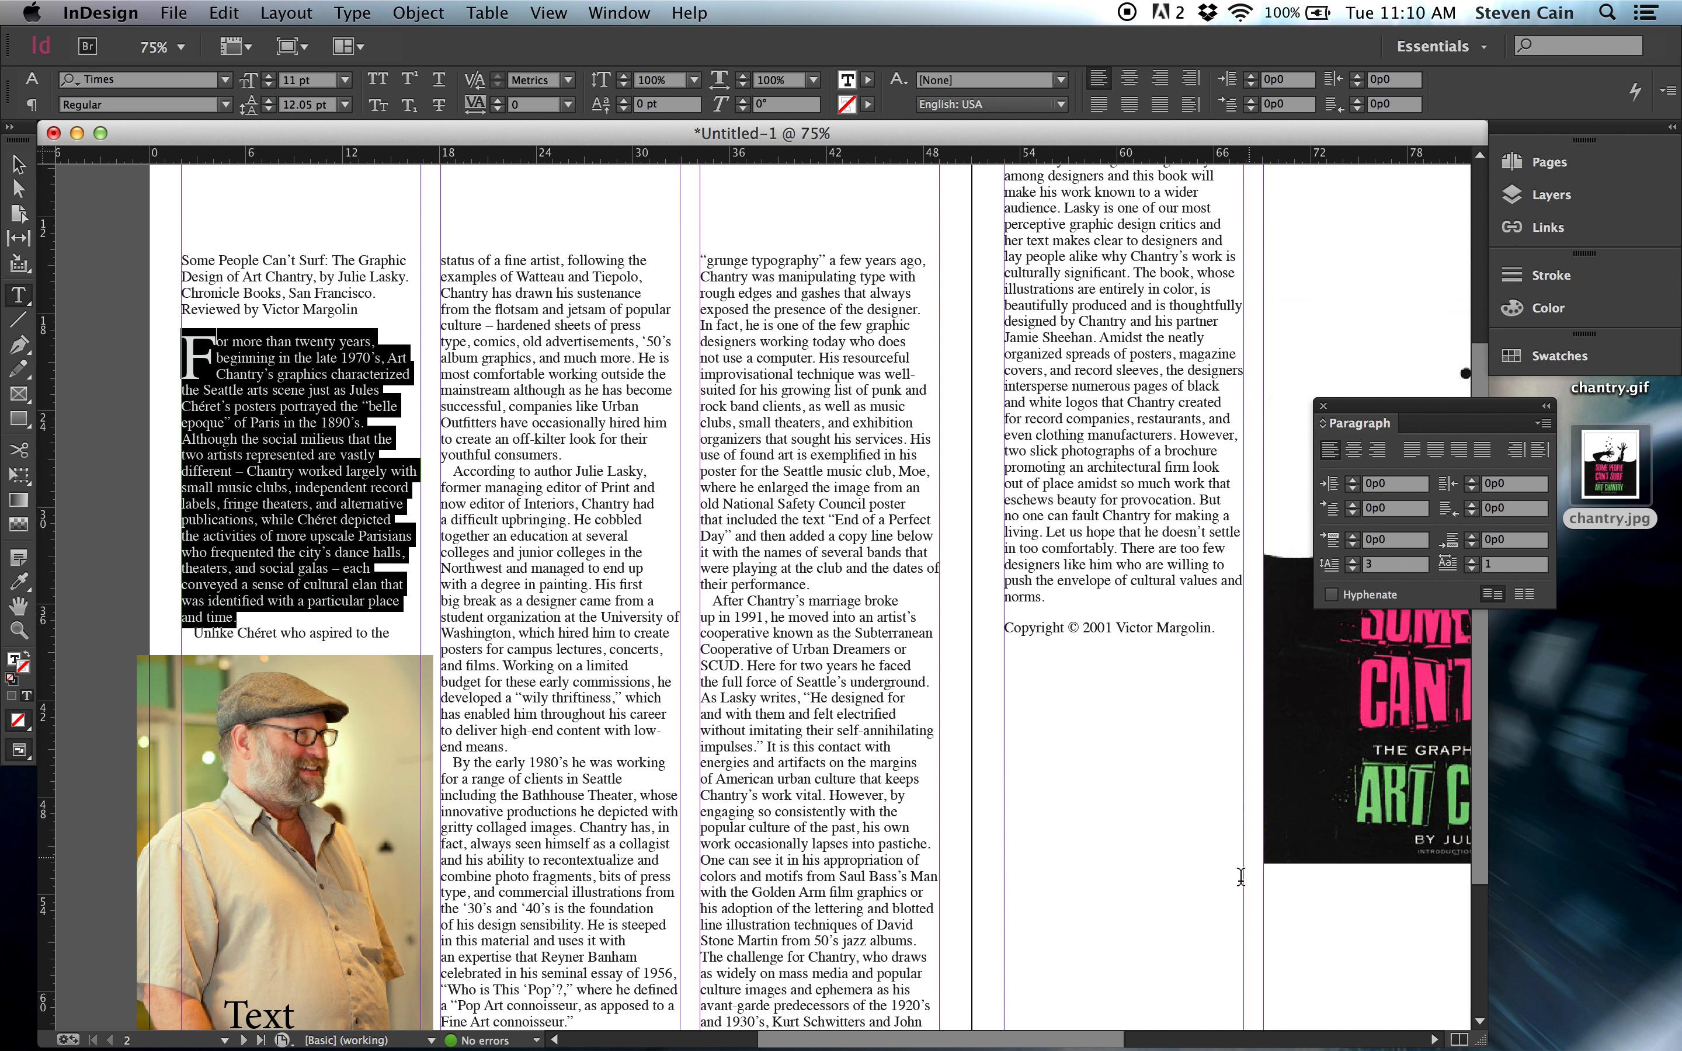
pyautogui.click(18, 165)
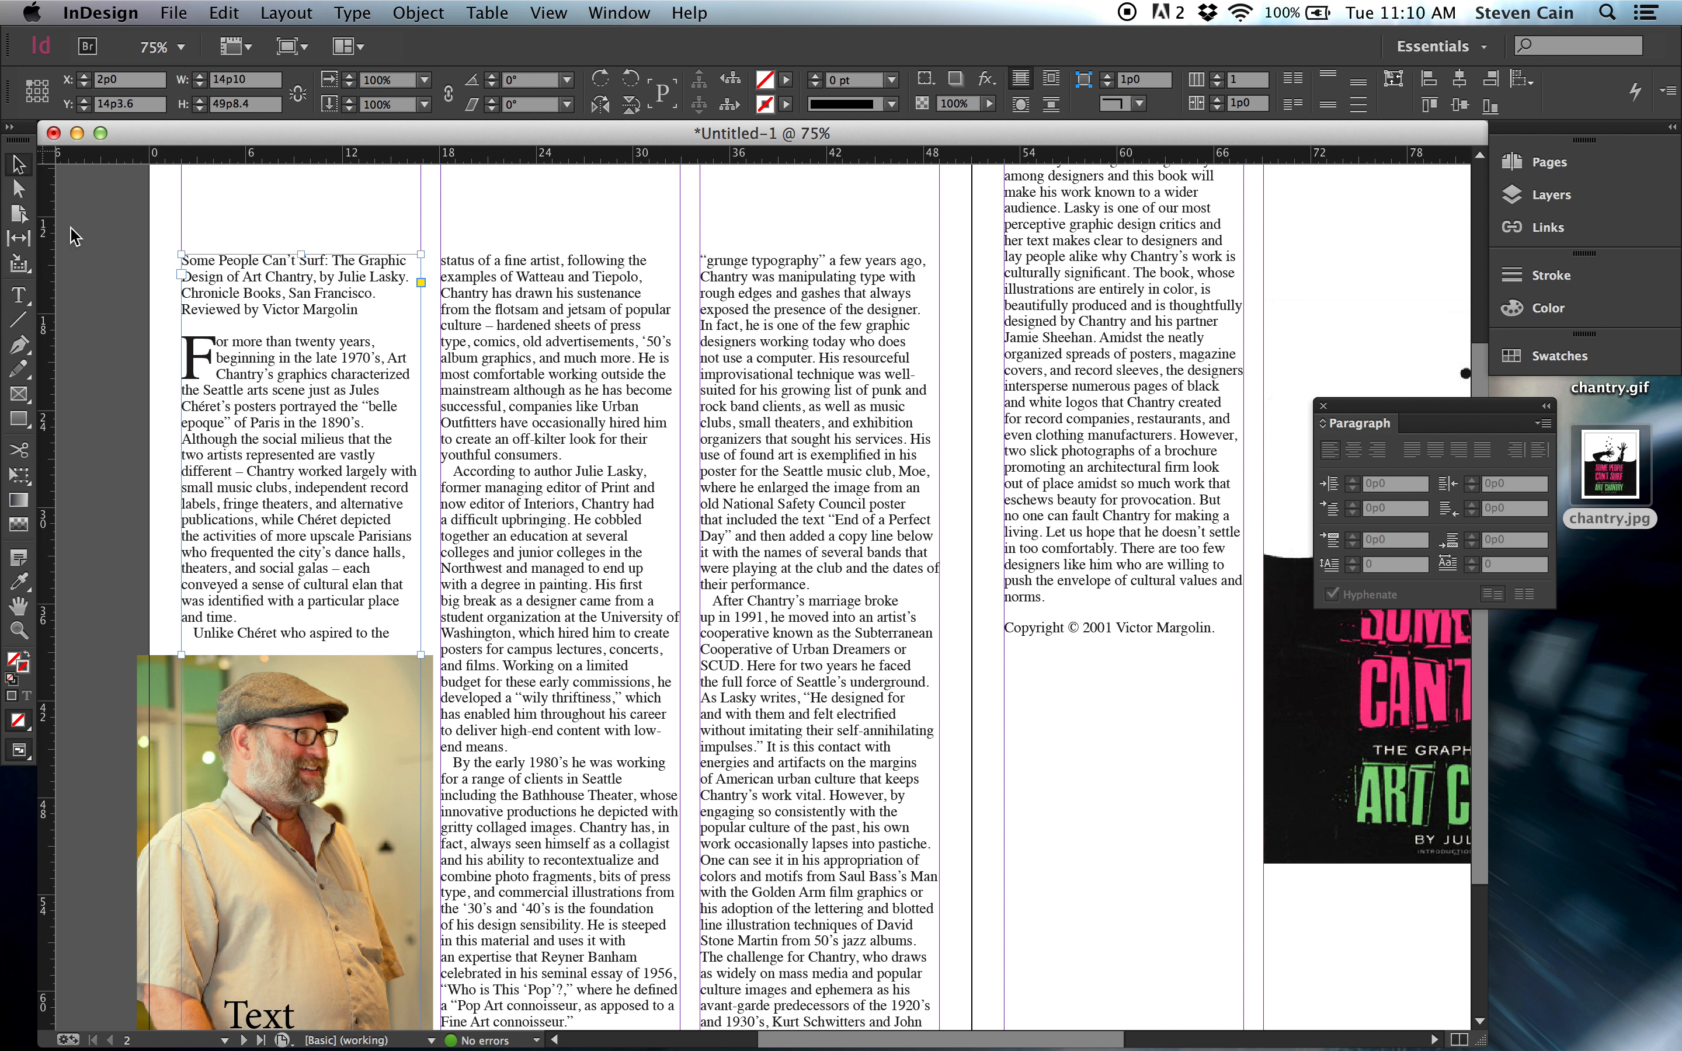
pyautogui.click(117, 473)
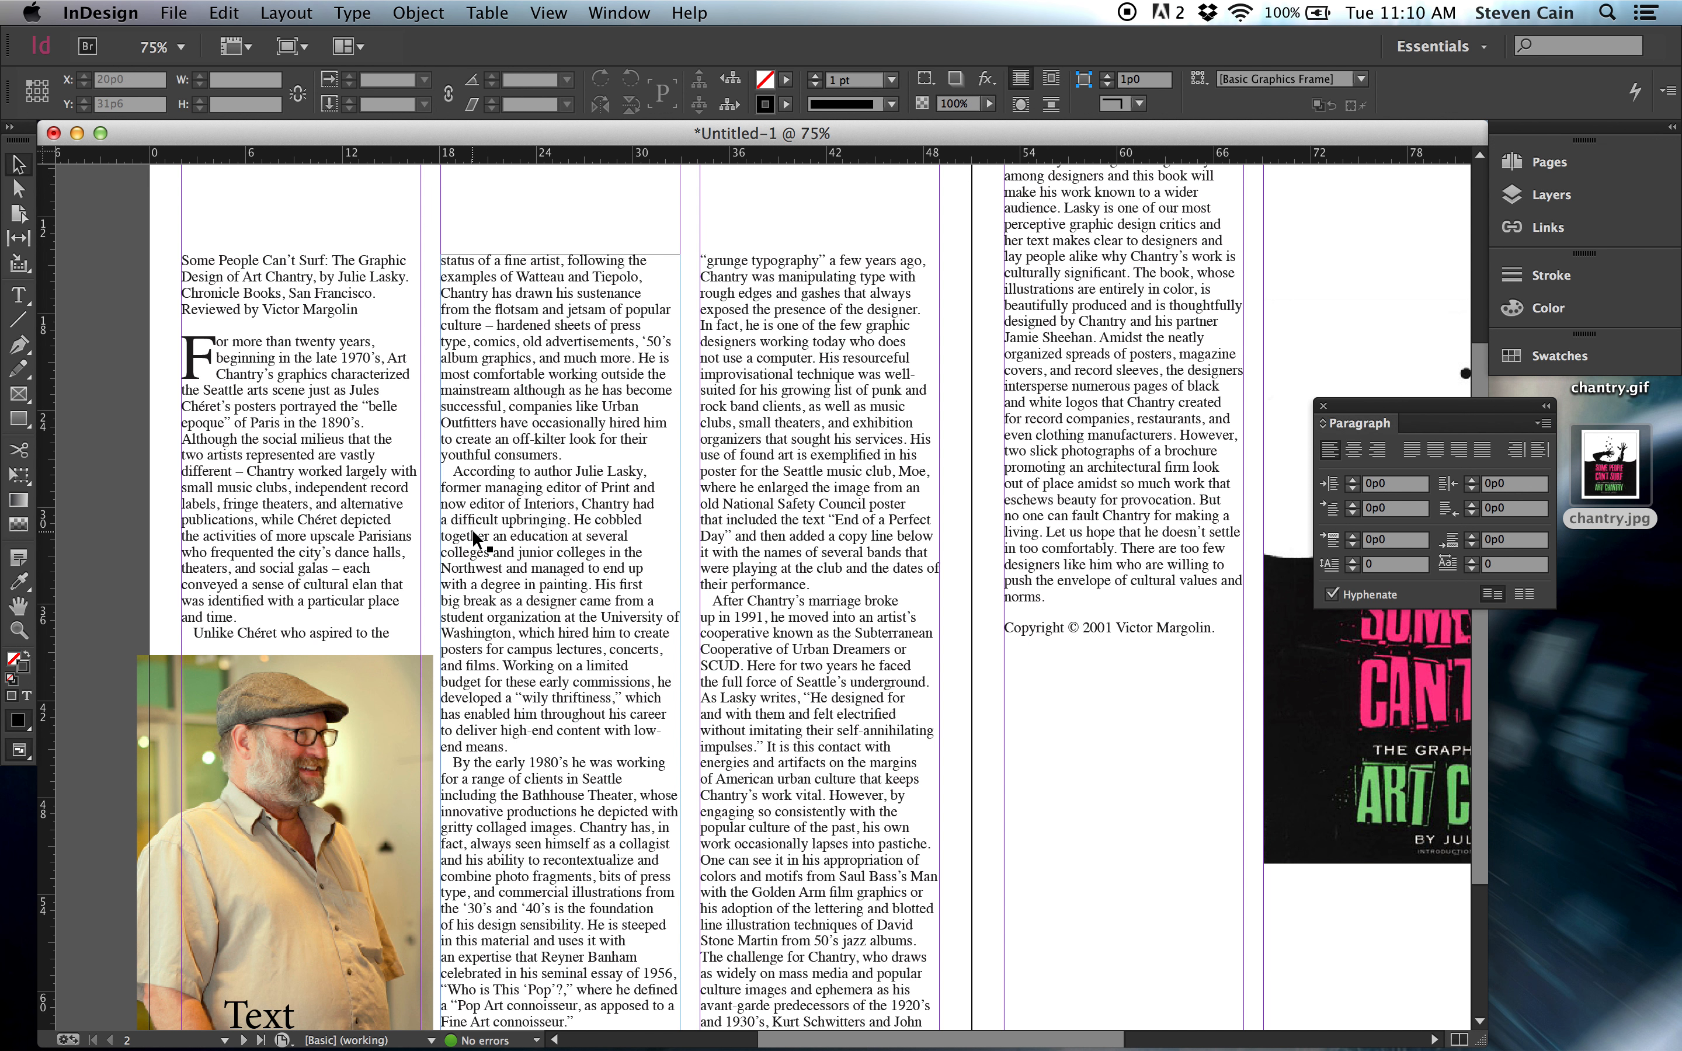
# Copy the second-column sentence running from "He cobbled together an education" to "with a degree in painting.".
pyautogui.doubleClick(572, 526)
pyautogui.moveTo(574, 526)
pyautogui.mouseDown()
pyautogui.moveTo(623, 542)
pyautogui.moveTo(531, 576)
pyautogui.moveTo(591, 586)
pyautogui.mouseUp()
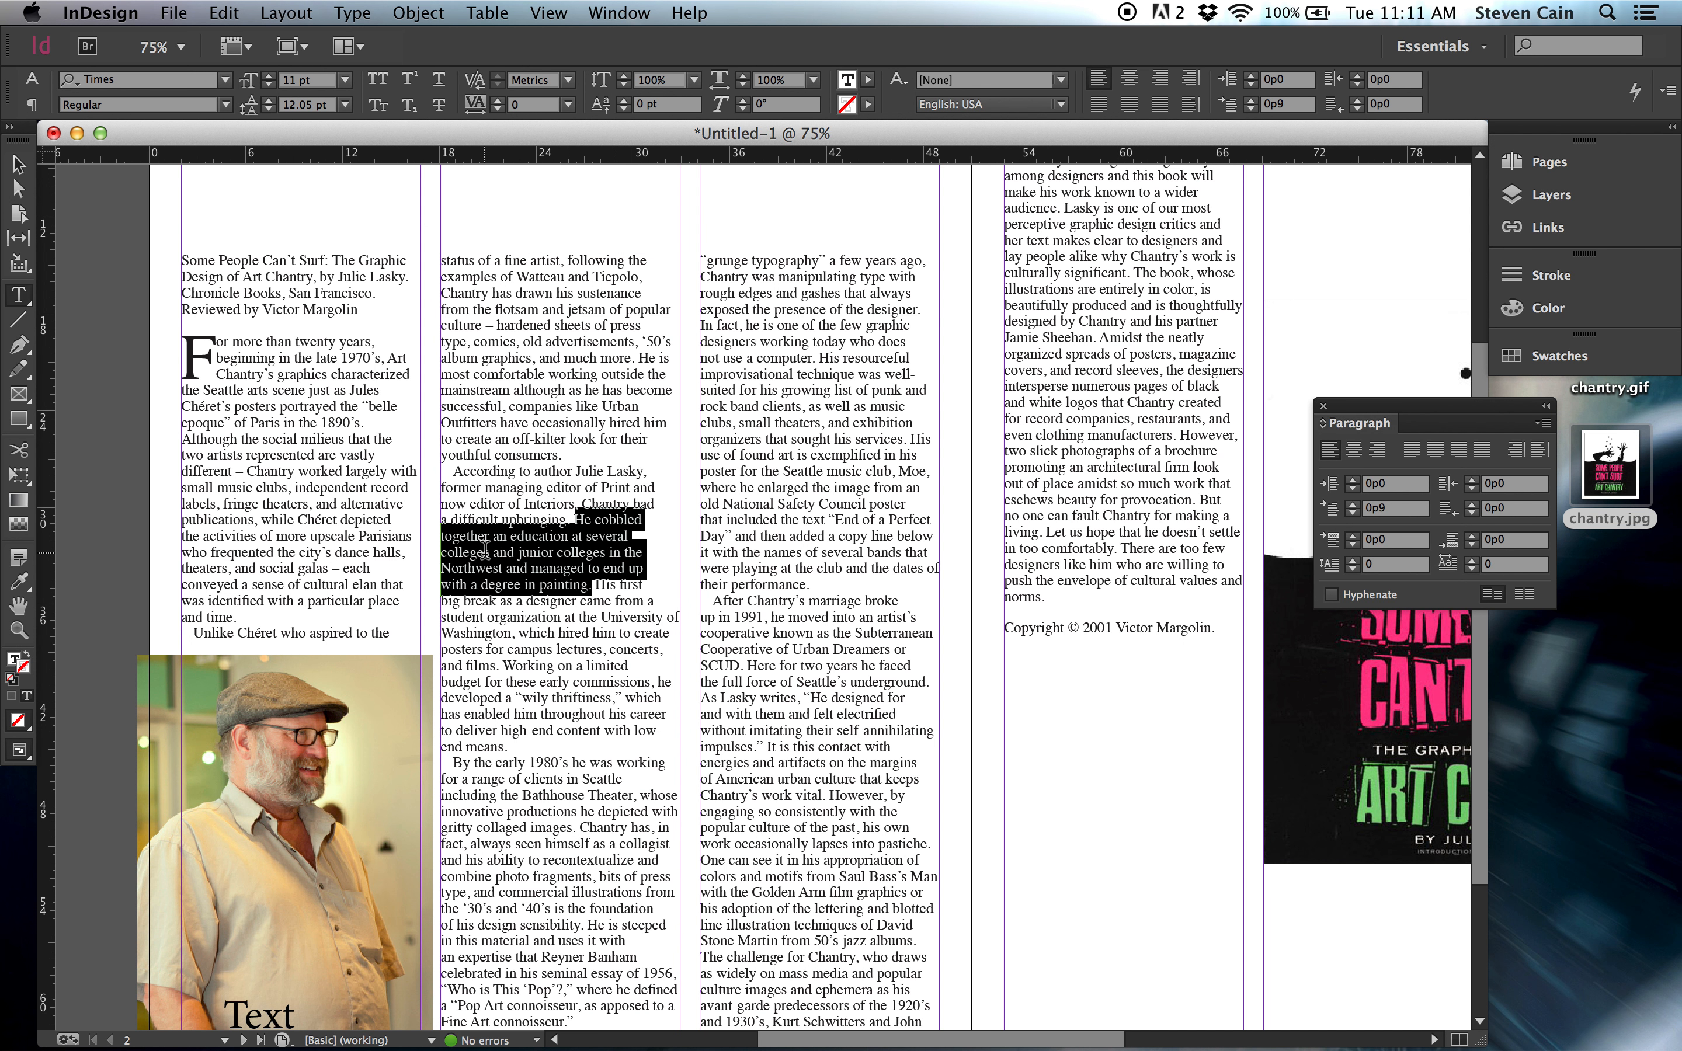
pyautogui.click(224, 12)
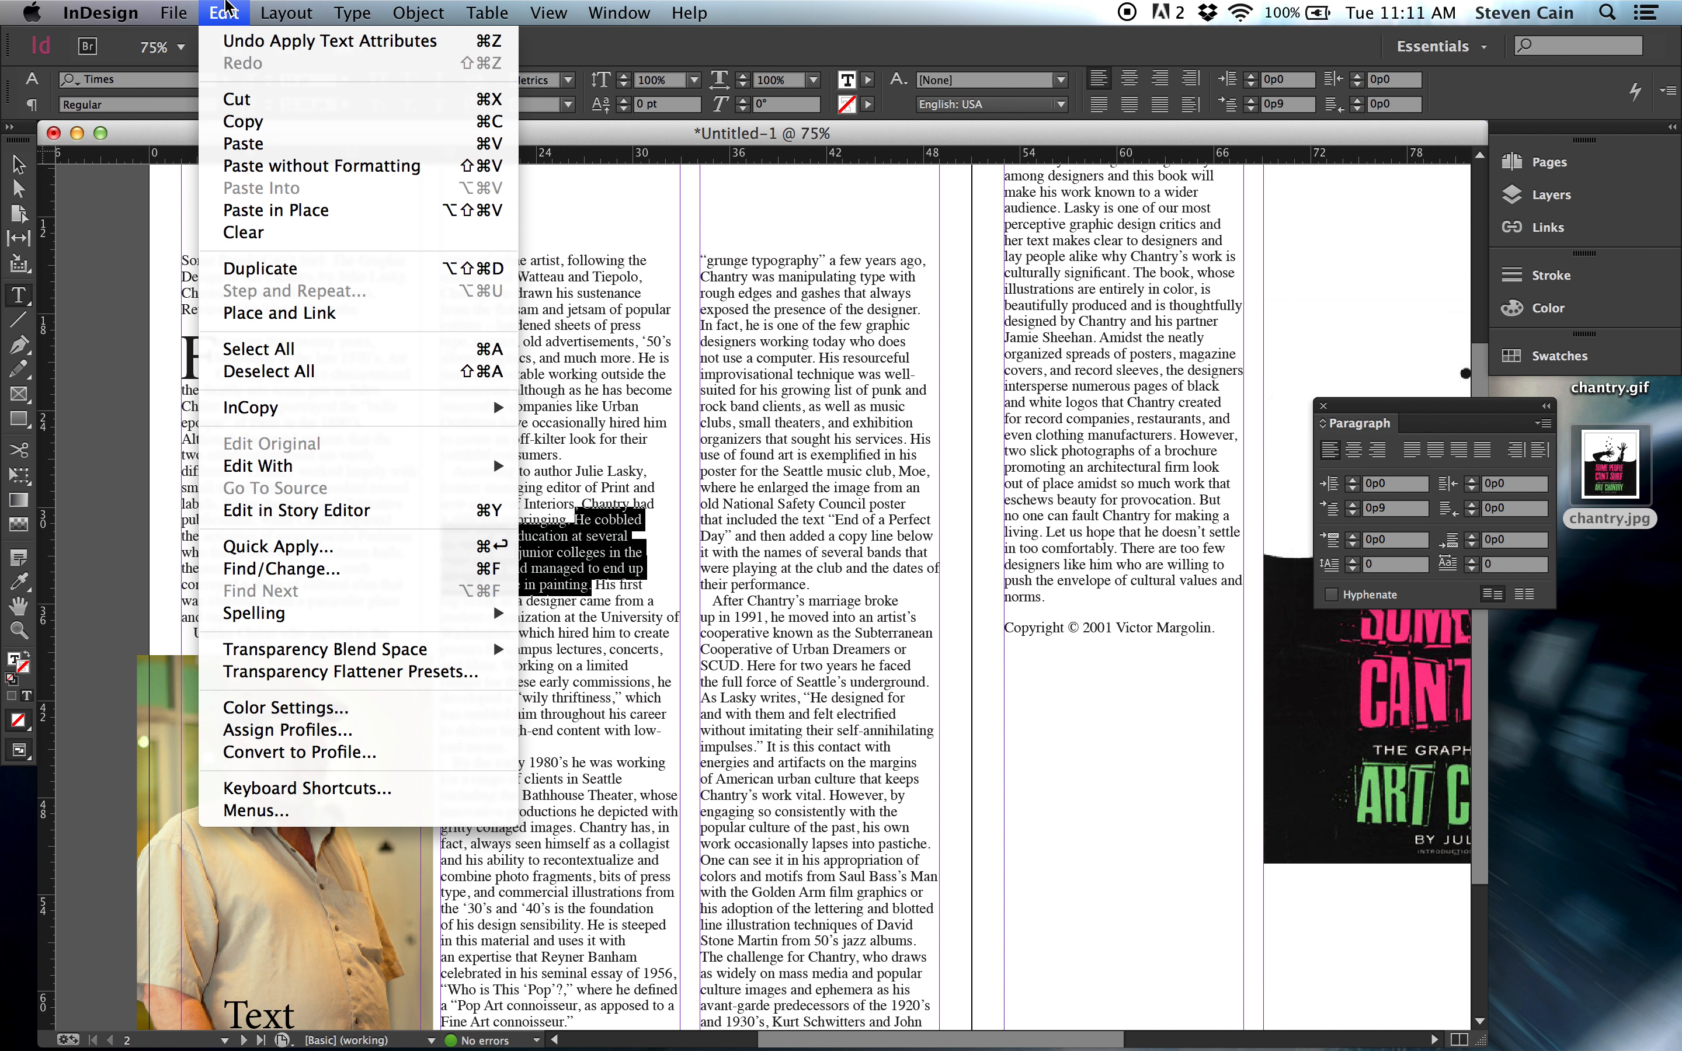
pyautogui.click(230, 127)
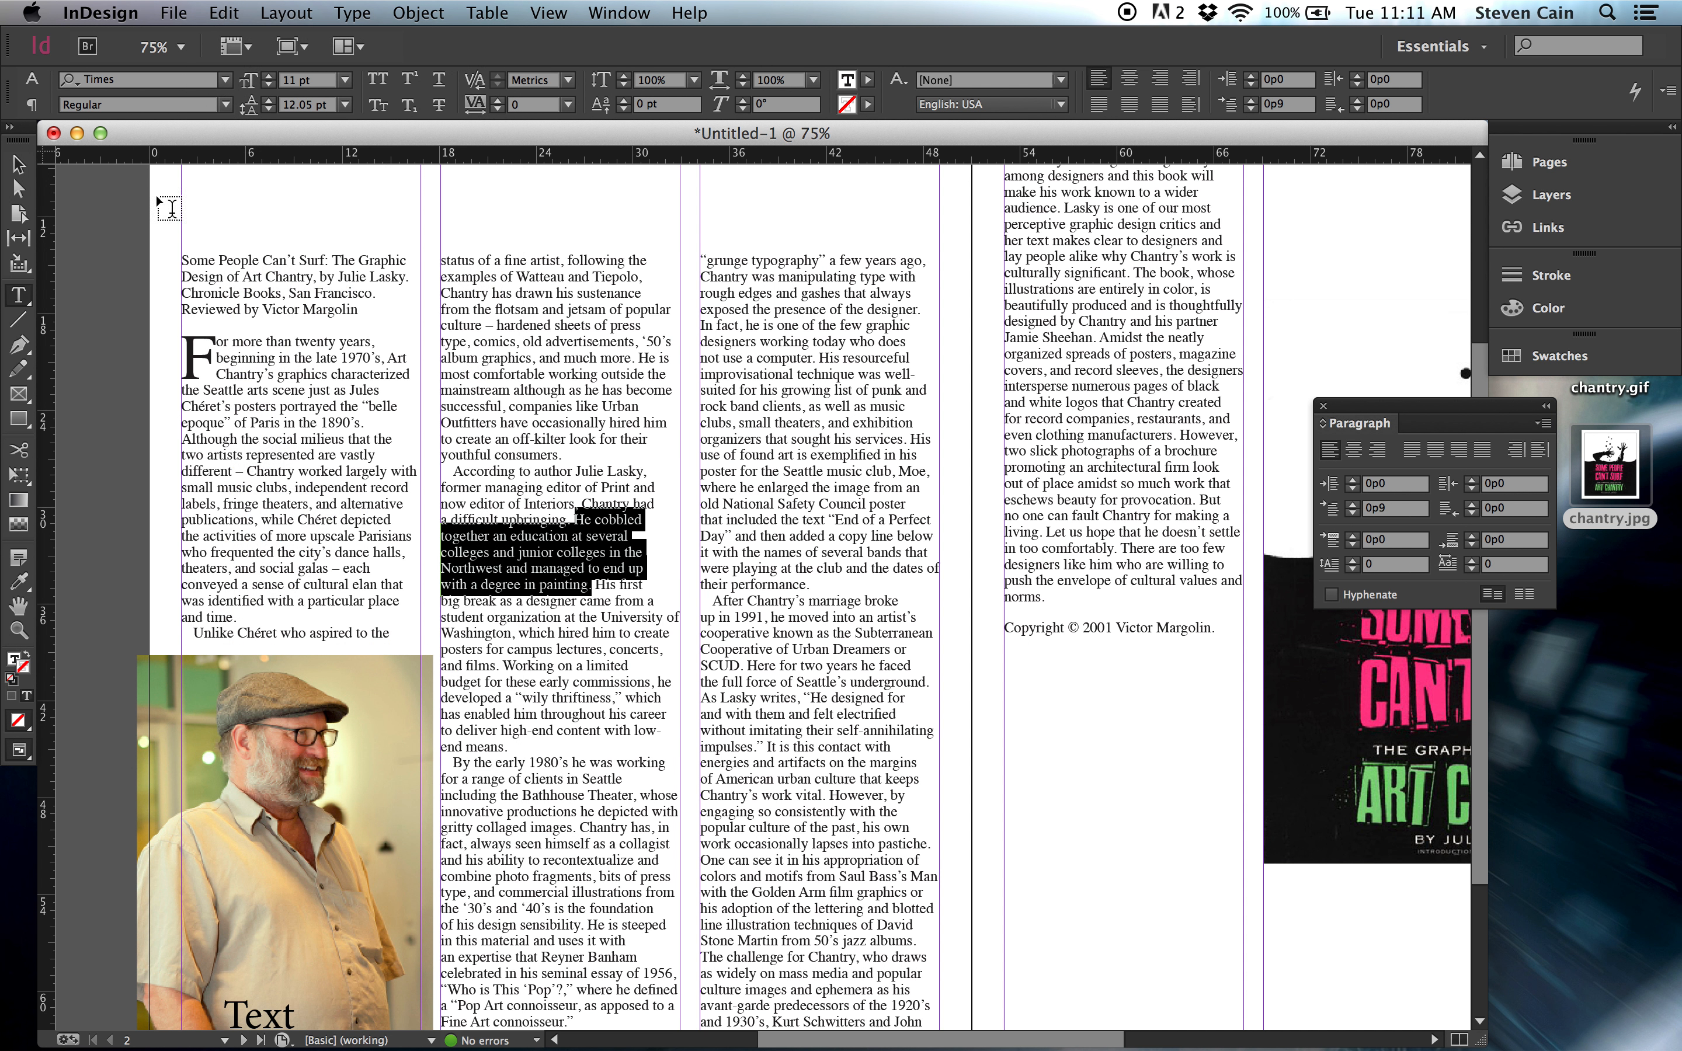
# Draw a new text frame about 18p4 wide and 7p2 high over the first column and paste the copied sentence into it.
pyautogui.click(19, 165)
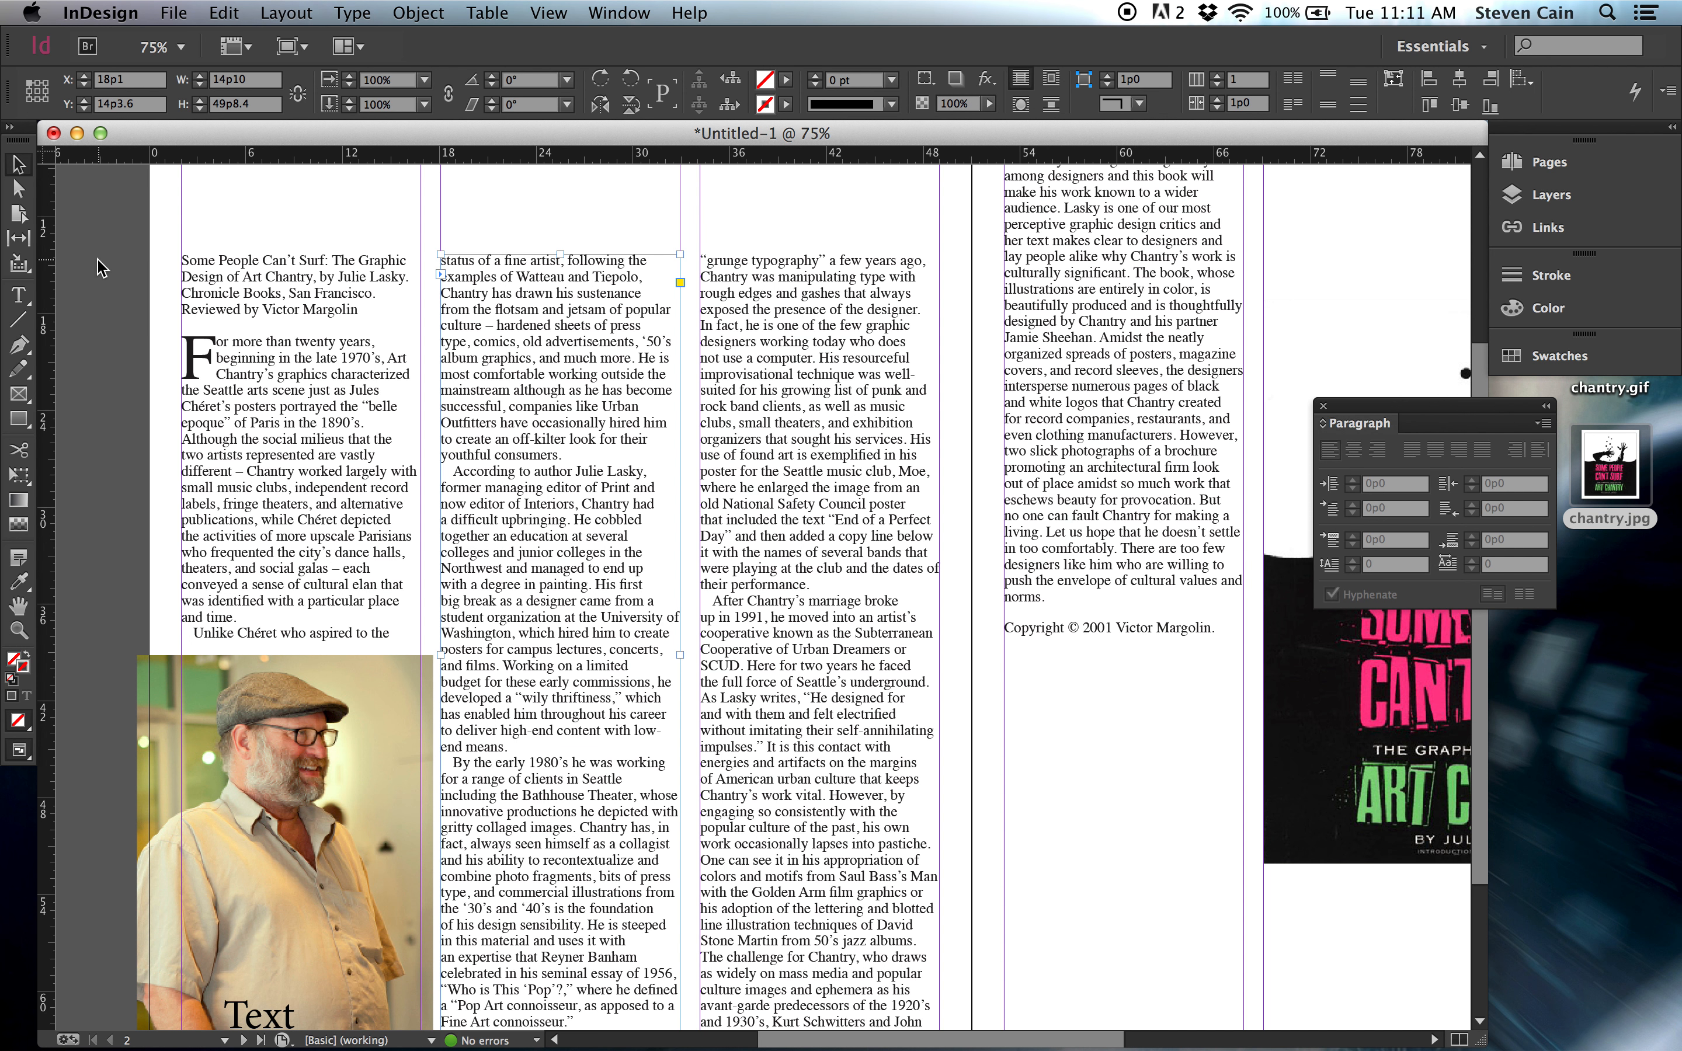
pyautogui.click(108, 296)
pyautogui.click(18, 295)
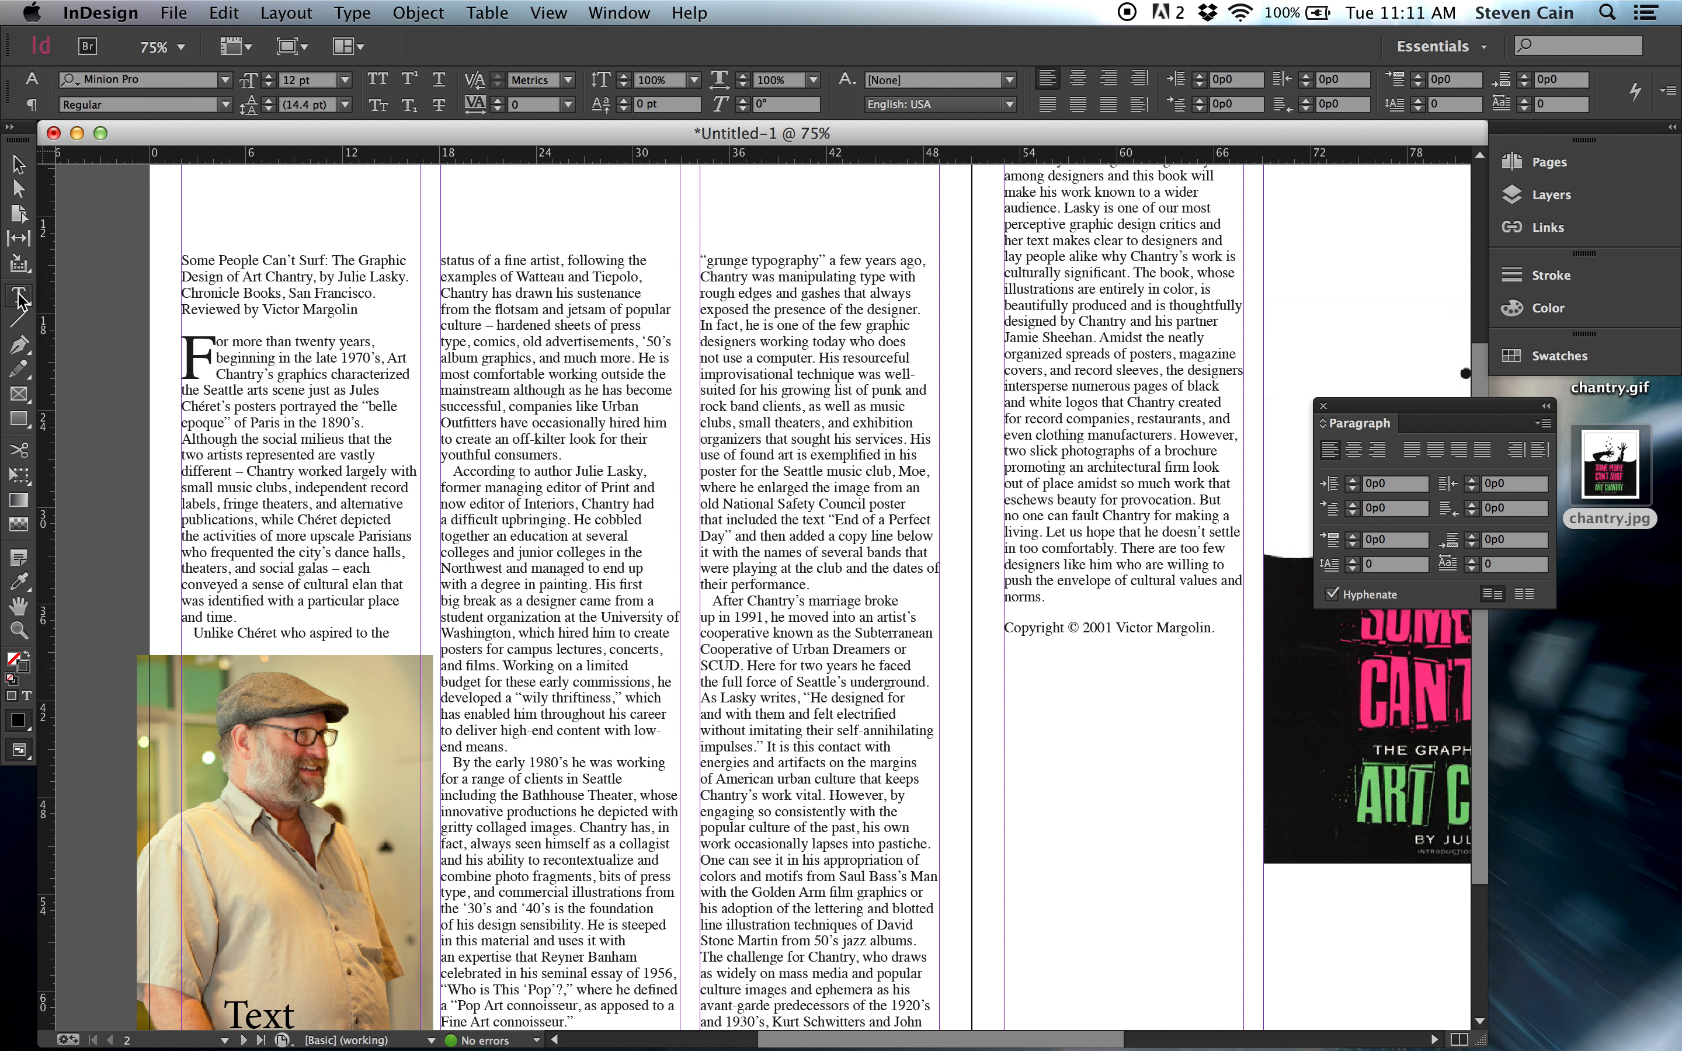
pyautogui.moveTo(95, 332); pyautogui.dragTo(387, 445)
pyautogui.press('super+v')
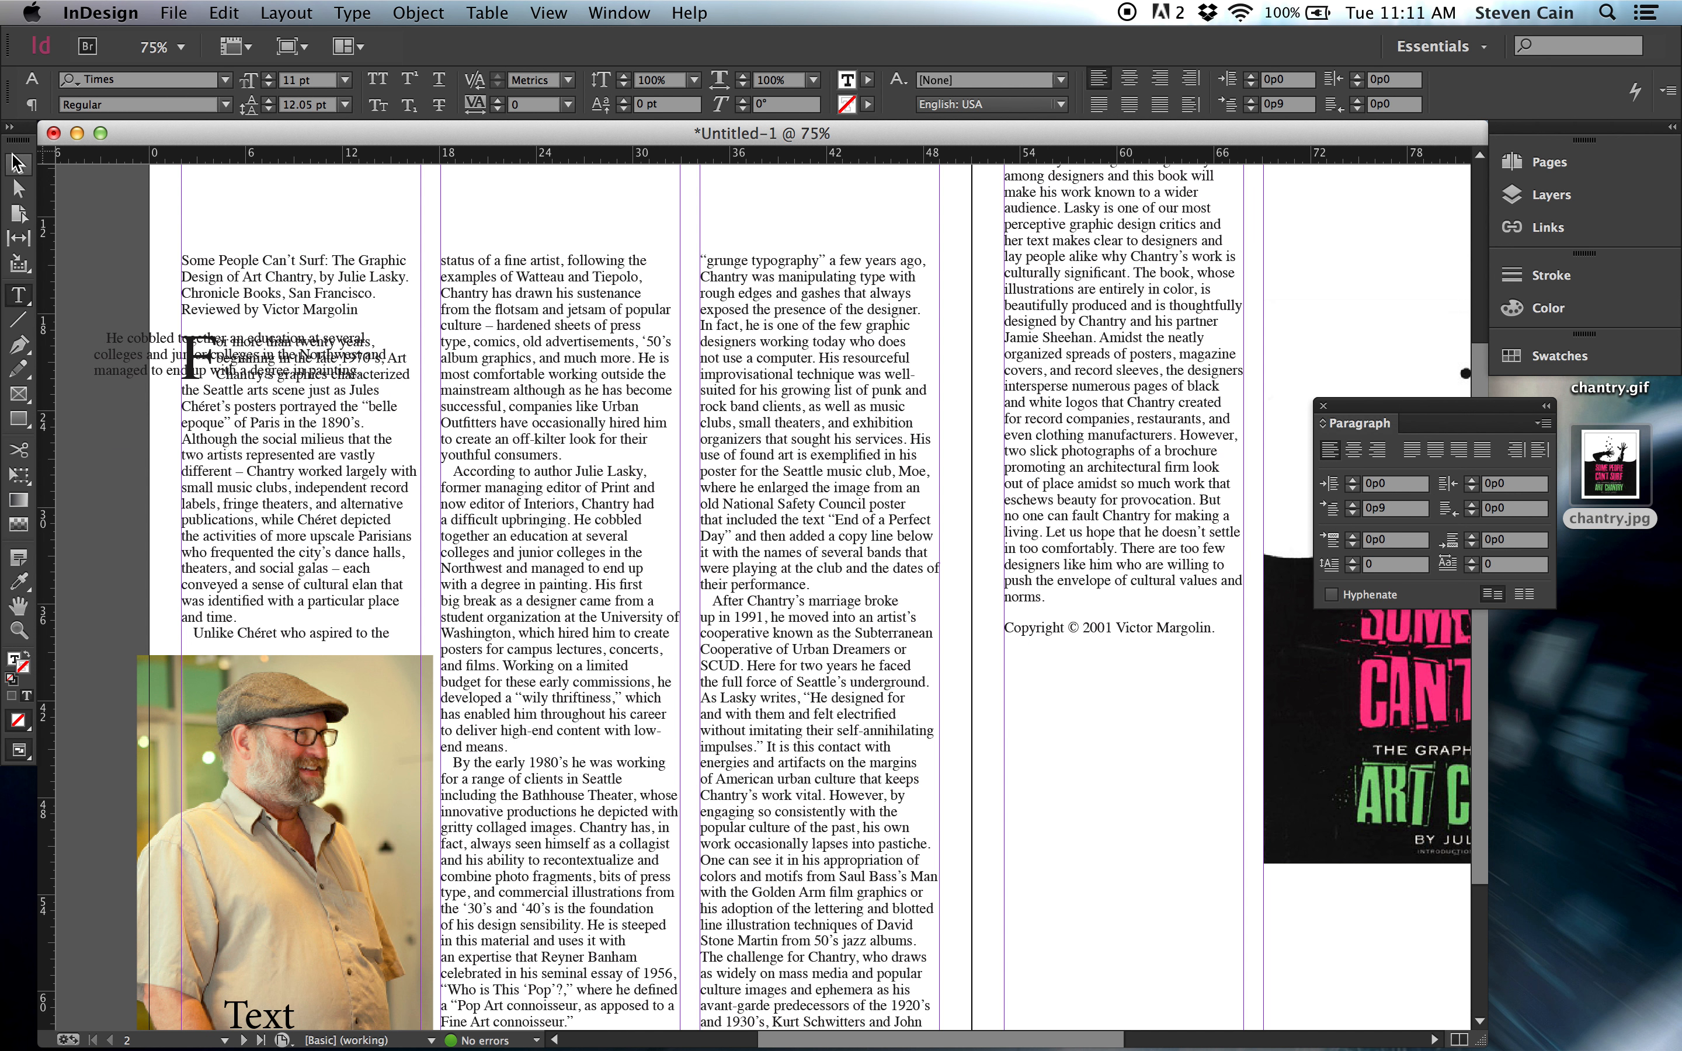
# Set the whole pasted pull quote in the Scurlock font.
pyautogui.click(18, 165)
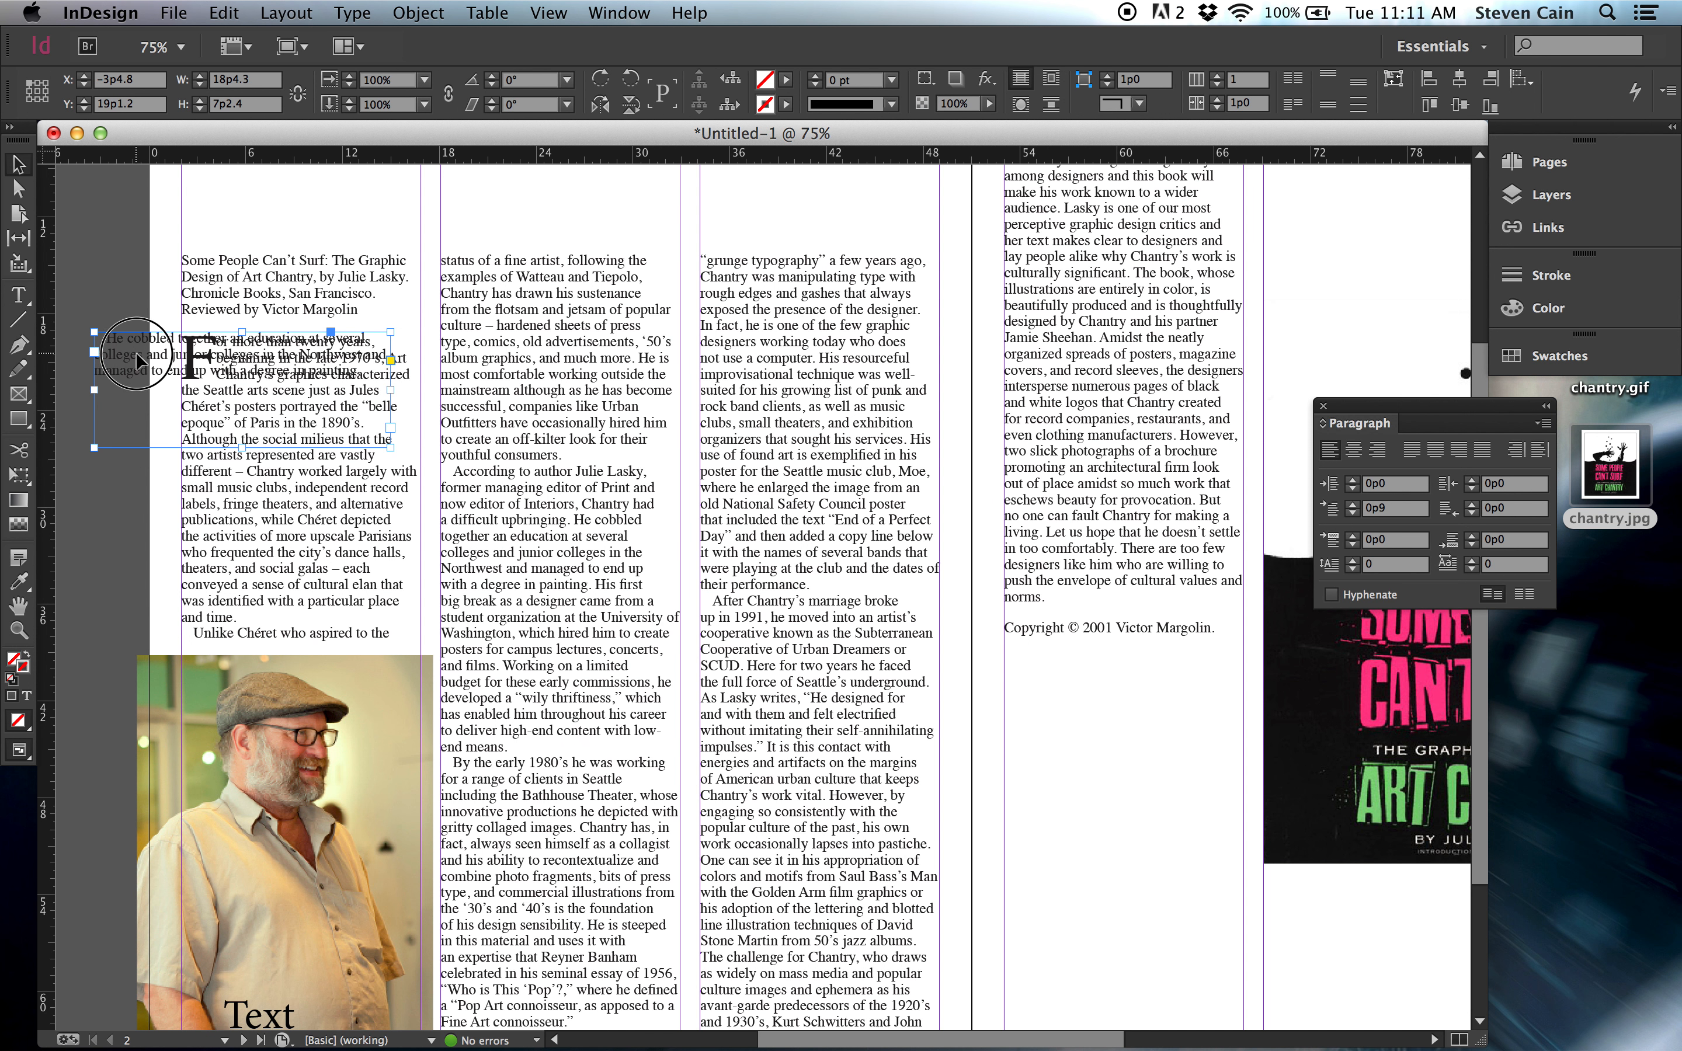
pyautogui.doubleClick(117, 356)
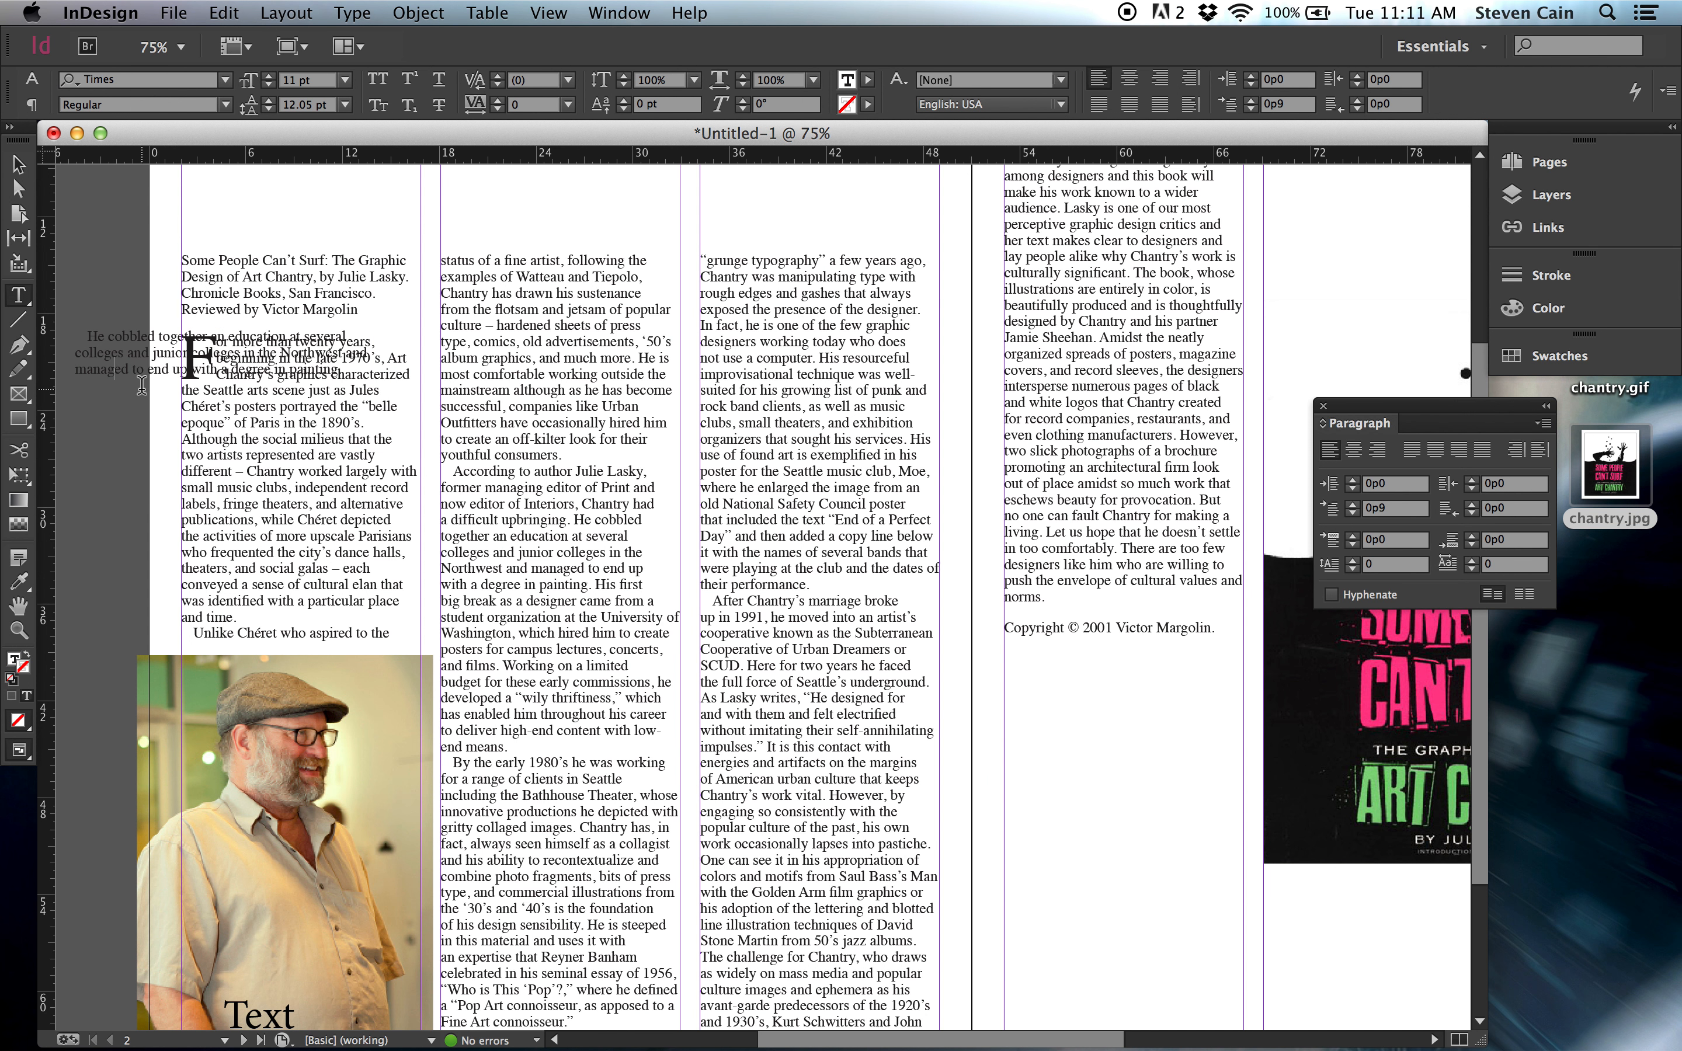
pyautogui.moveTo(122, 386)
pyautogui.mouseDown()
pyautogui.moveTo(296, 417)
pyautogui.moveTo(445, 471)
pyautogui.mouseUp()
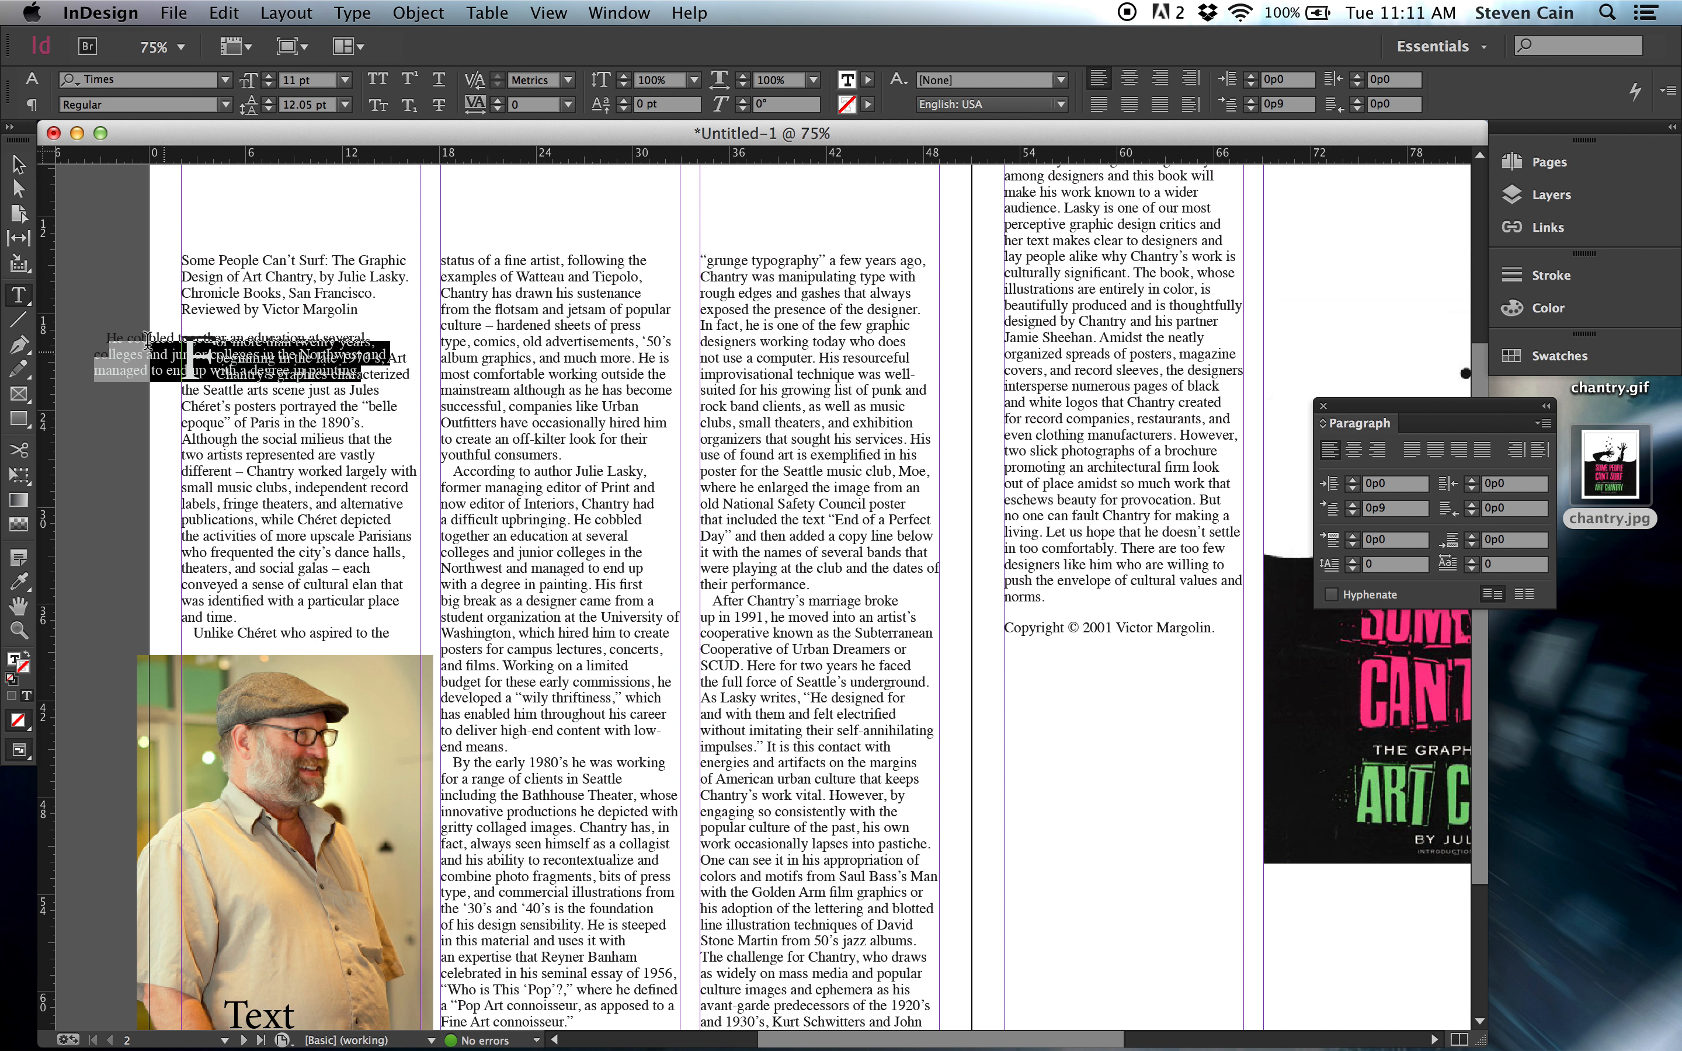
pyautogui.moveTo(99, 332); pyautogui.dragTo(452, 406)
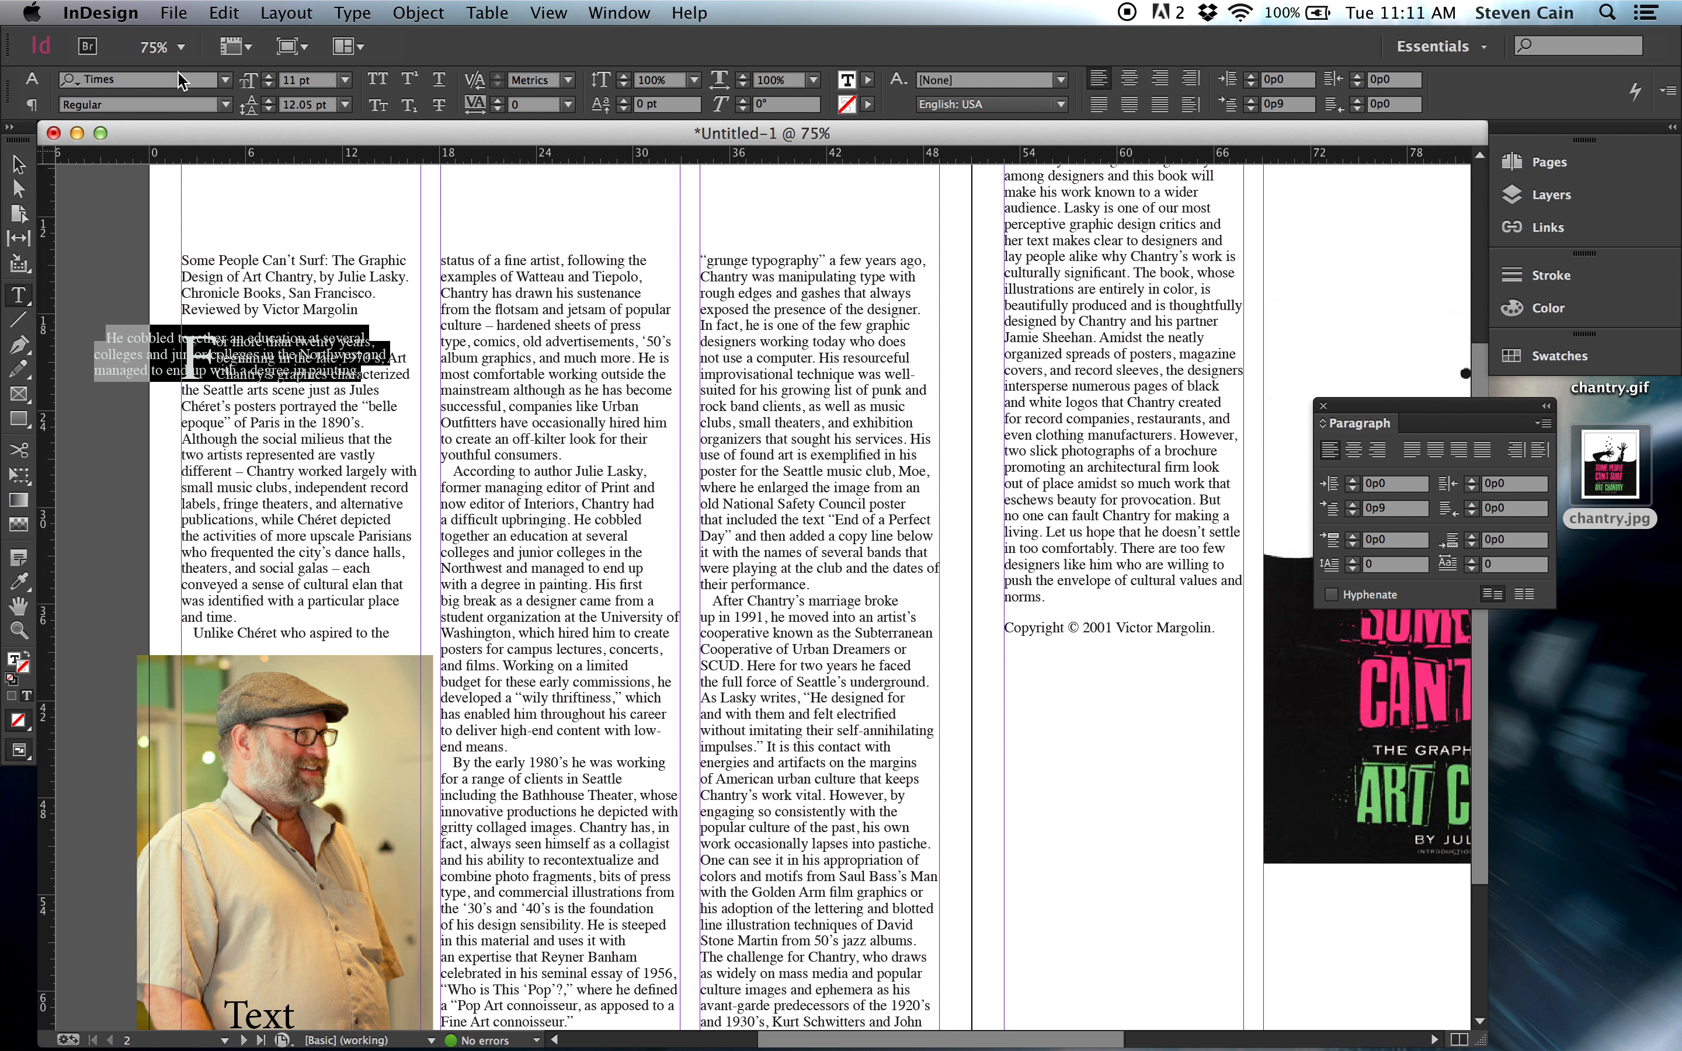
pyautogui.click(226, 80)
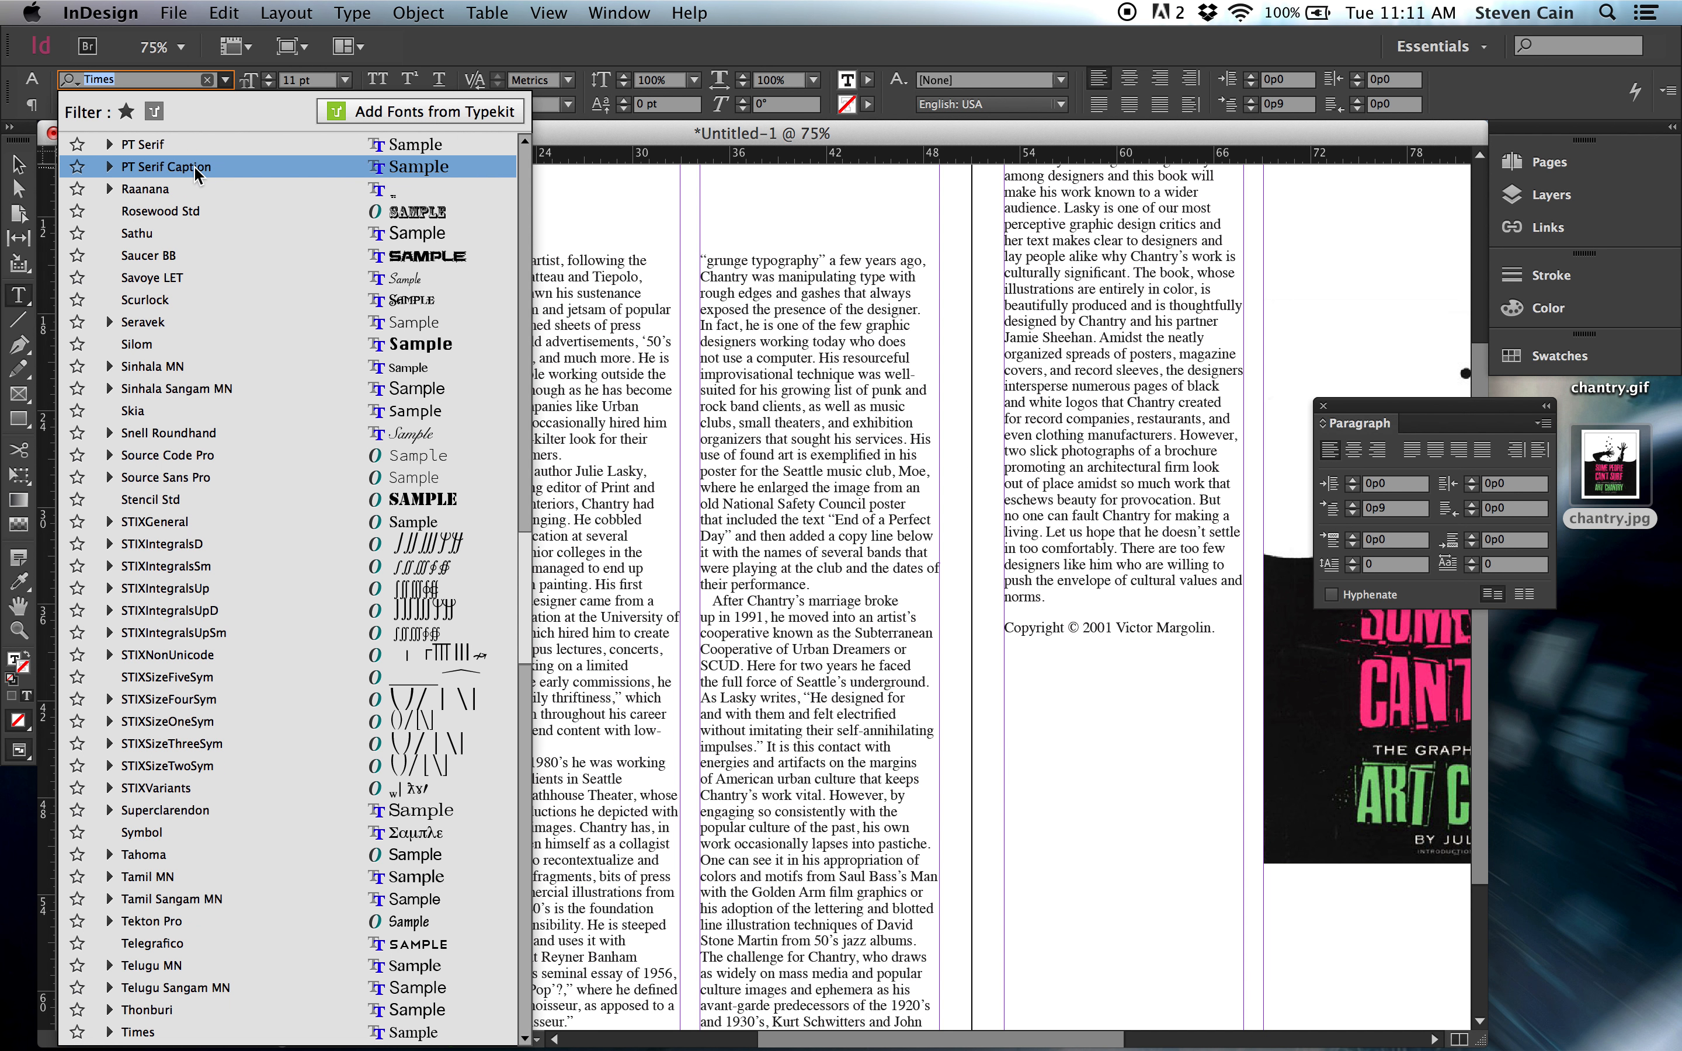
pyautogui.click(195, 300)
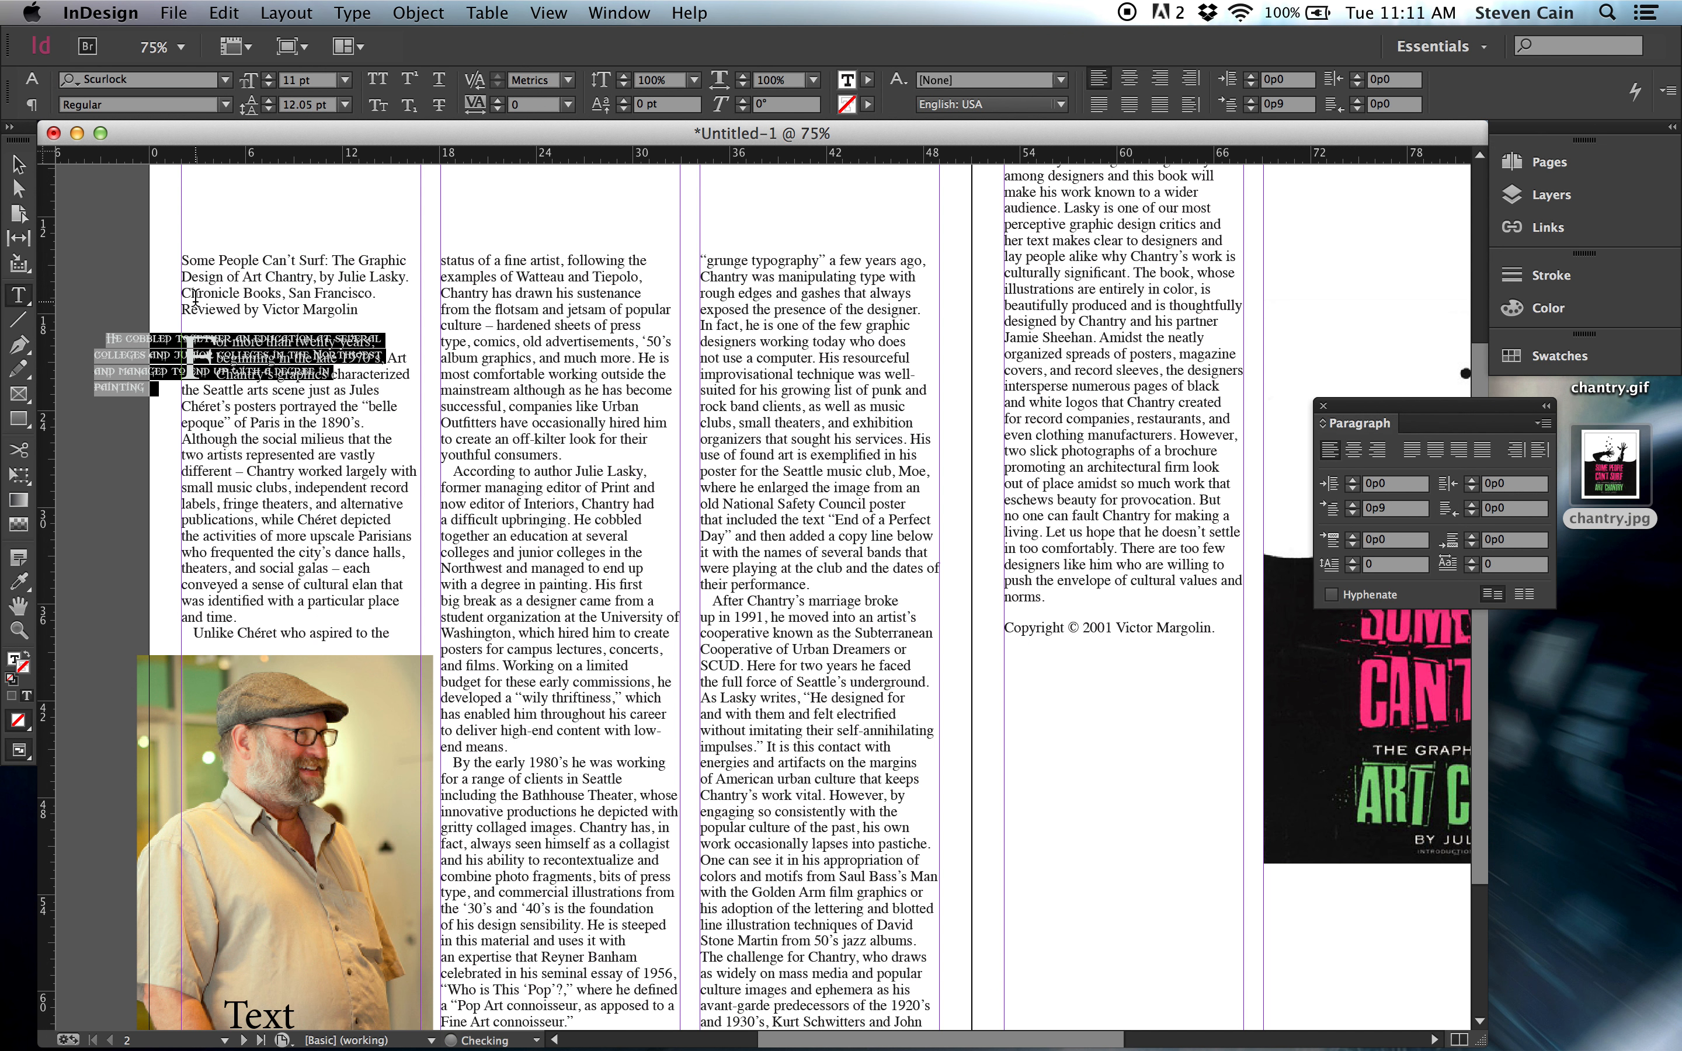
# Increase the pull quote's font size to 28 pt.
pyautogui.click(270, 76)
pyautogui.click(270, 76)
pyautogui.click(270, 76)
pyautogui.click(269, 75)
pyautogui.click(269, 76)
pyautogui.click(270, 75)
pyautogui.click(270, 75)
pyautogui.click(269, 75)
pyautogui.click(270, 76)
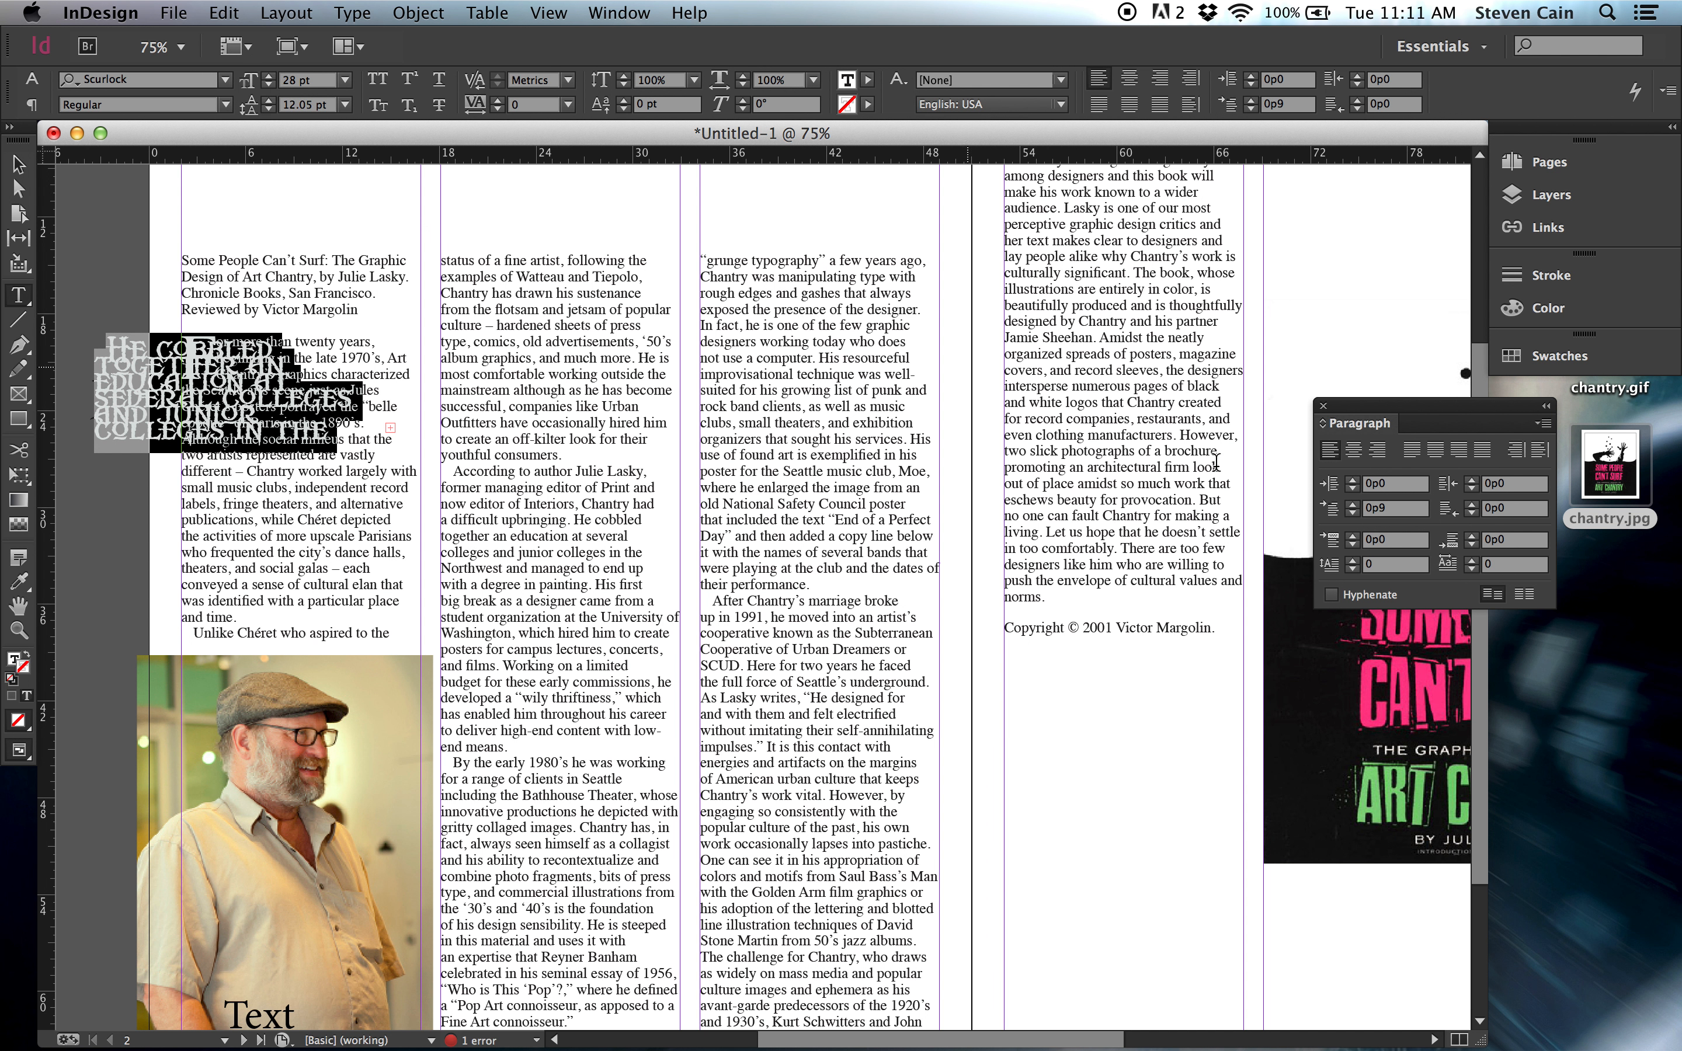
# Remove the pull quote's first-line indent by setting it to 0p0.
pyautogui.click(1353, 514)
pyautogui.click(1353, 513)
pyautogui.click(1353, 514)
pyautogui.click(1353, 514)
pyautogui.click(1352, 513)
pyautogui.click(1353, 514)
pyautogui.click(1353, 513)
pyautogui.click(1353, 514)
pyautogui.click(1352, 514)
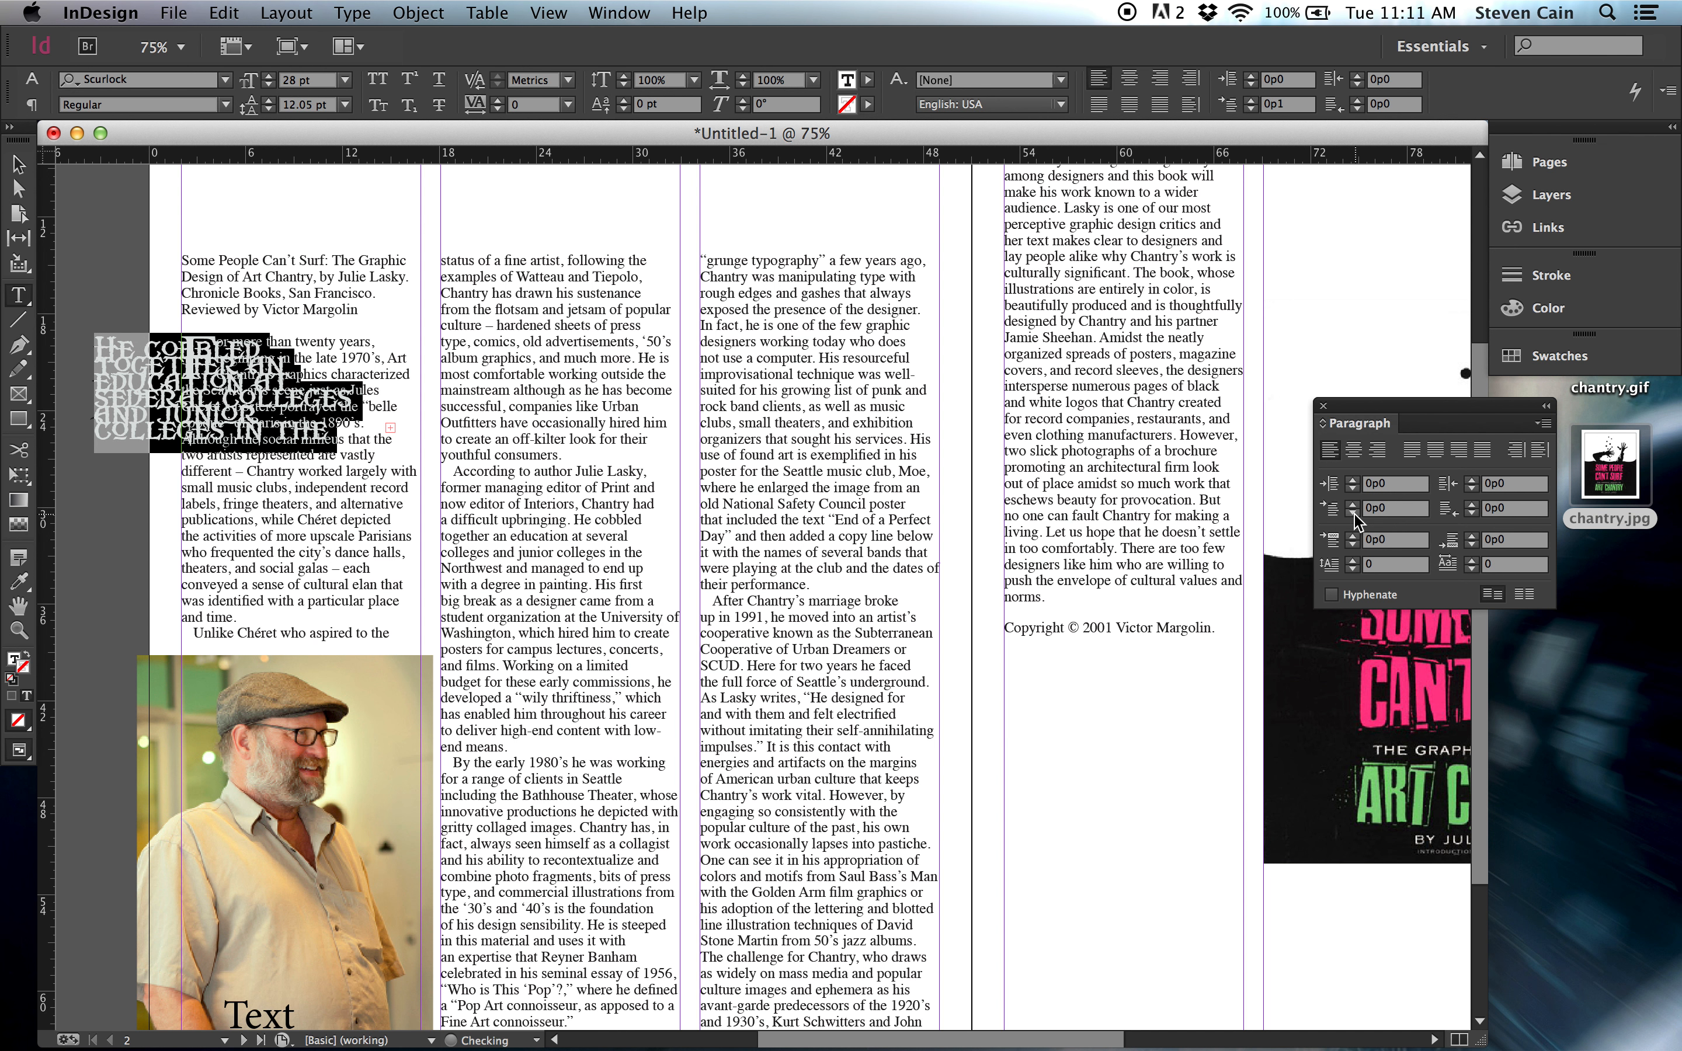
# Move the Paragraph panel farther aside and center-align the pull quote text.
pyautogui.click(1359, 417)
pyautogui.moveTo(1359, 409); pyautogui.dragTo(1438, 428)
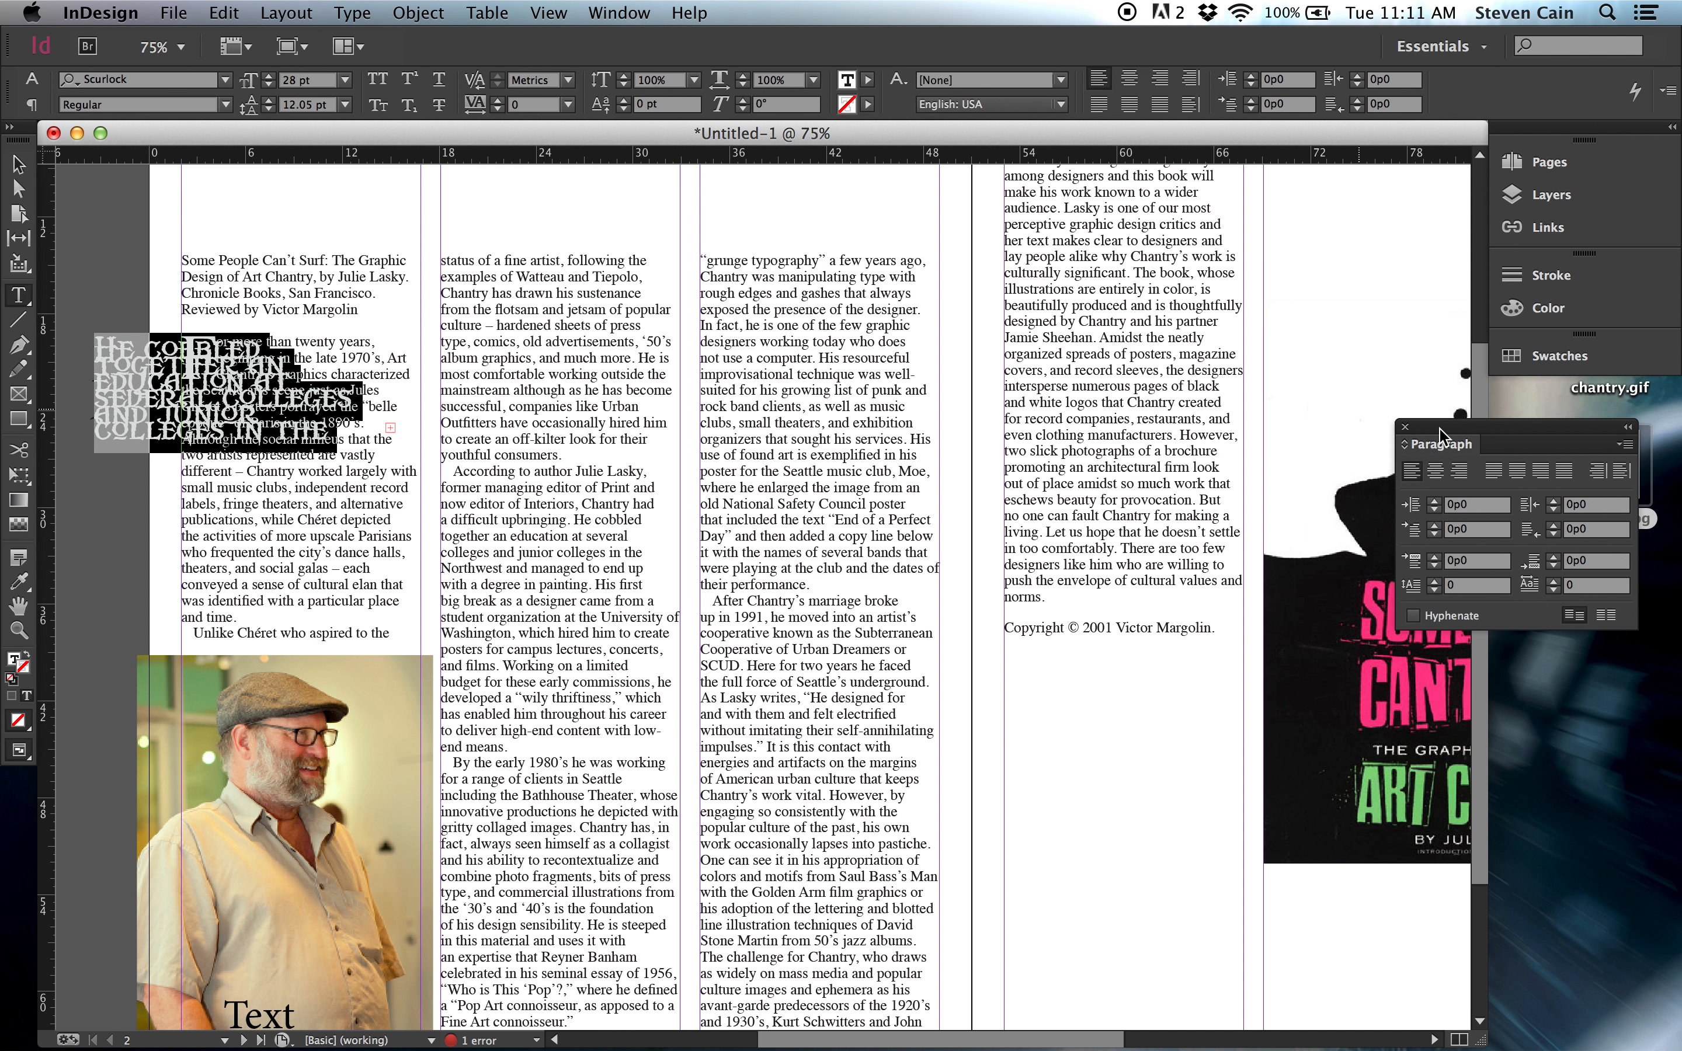
pyautogui.click(1129, 79)
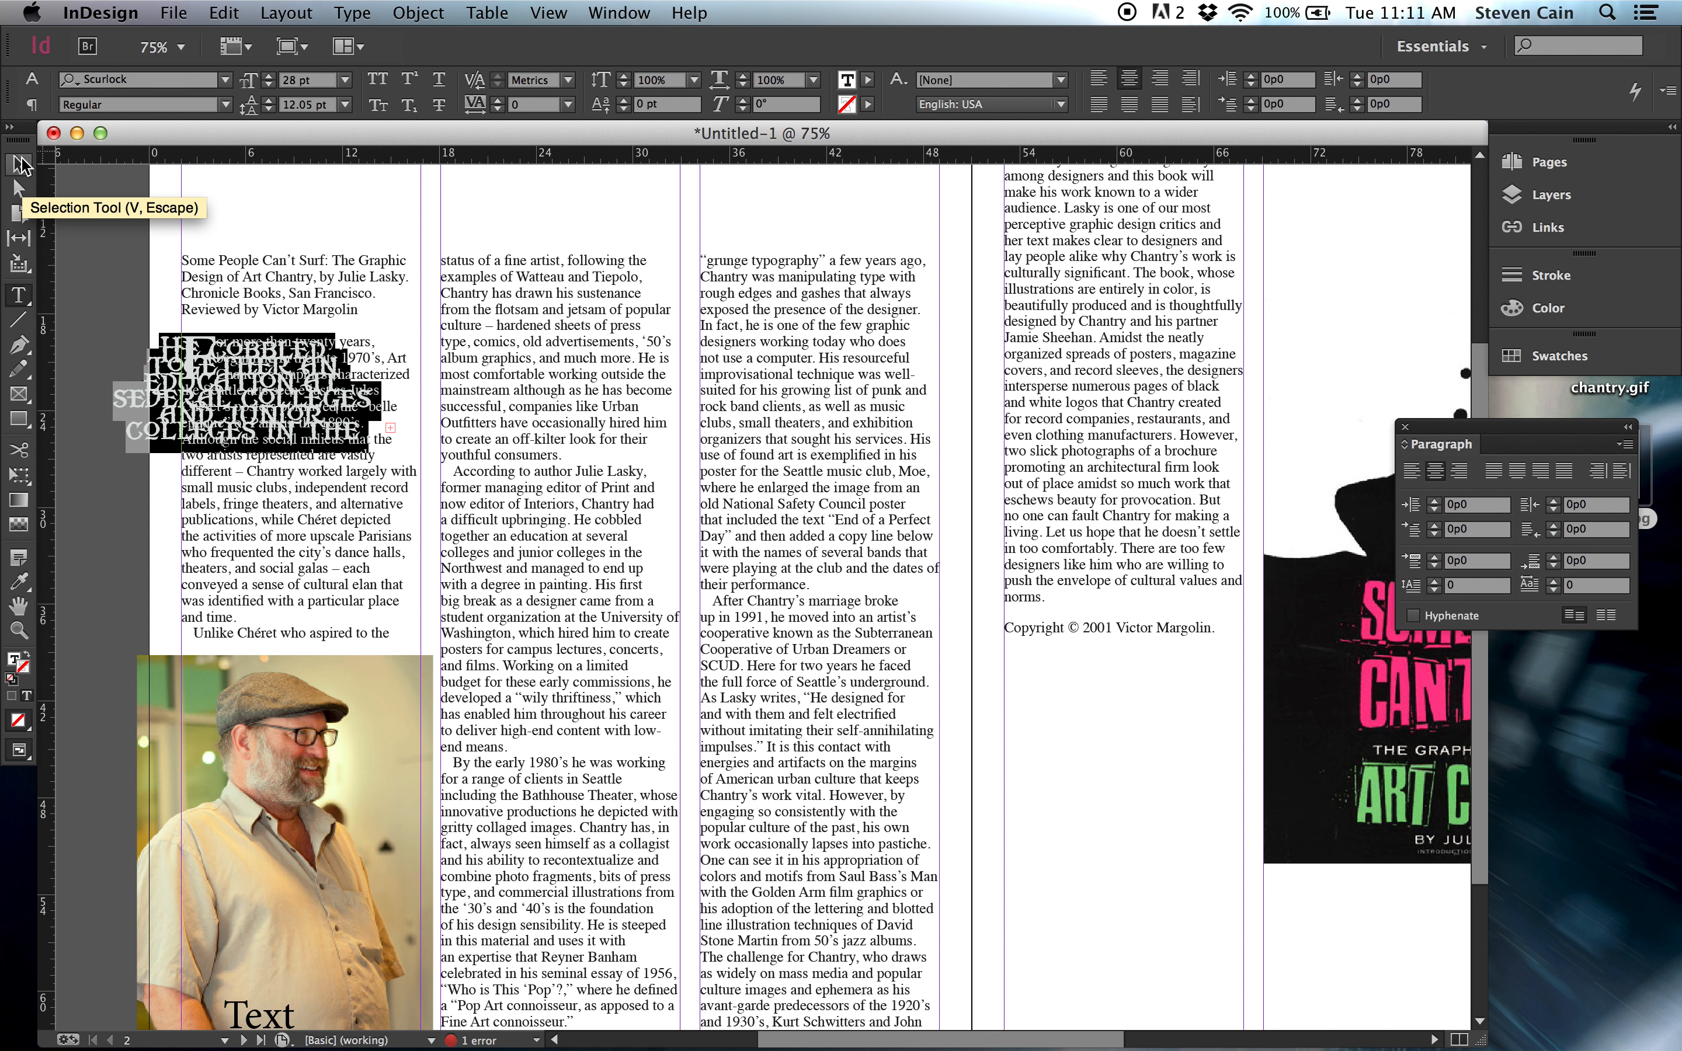
# Resize the pull quote frame to about 11p10 wide by 18p6 high and place it over the second text column.
pyautogui.click(27, 167)
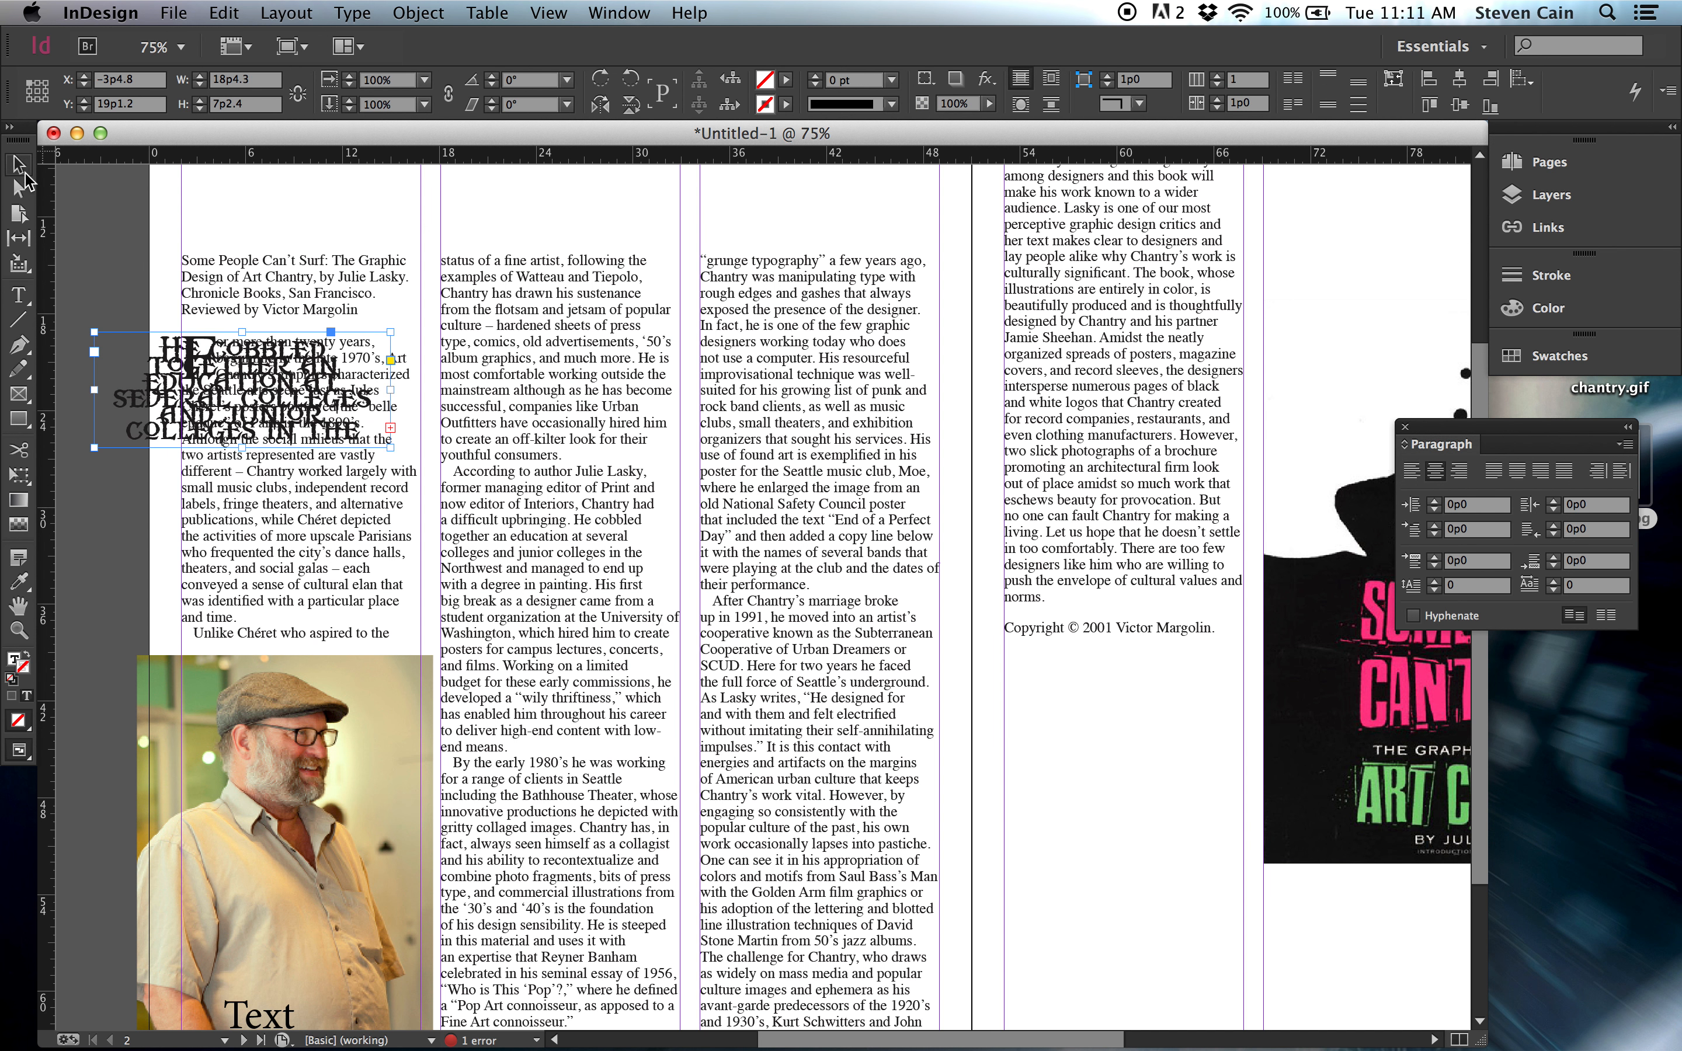
pyautogui.moveTo(243, 448); pyautogui.dragTo(244, 529)
pyautogui.moveTo(394, 434); pyautogui.dragTo(285, 431)
pyautogui.moveTo(187, 529)
pyautogui.mouseDown()
pyautogui.moveTo(190, 738)
pyautogui.moveTo(190, 631)
pyautogui.mouseUp()
pyautogui.moveTo(212, 415); pyautogui.dragTo(581, 428)
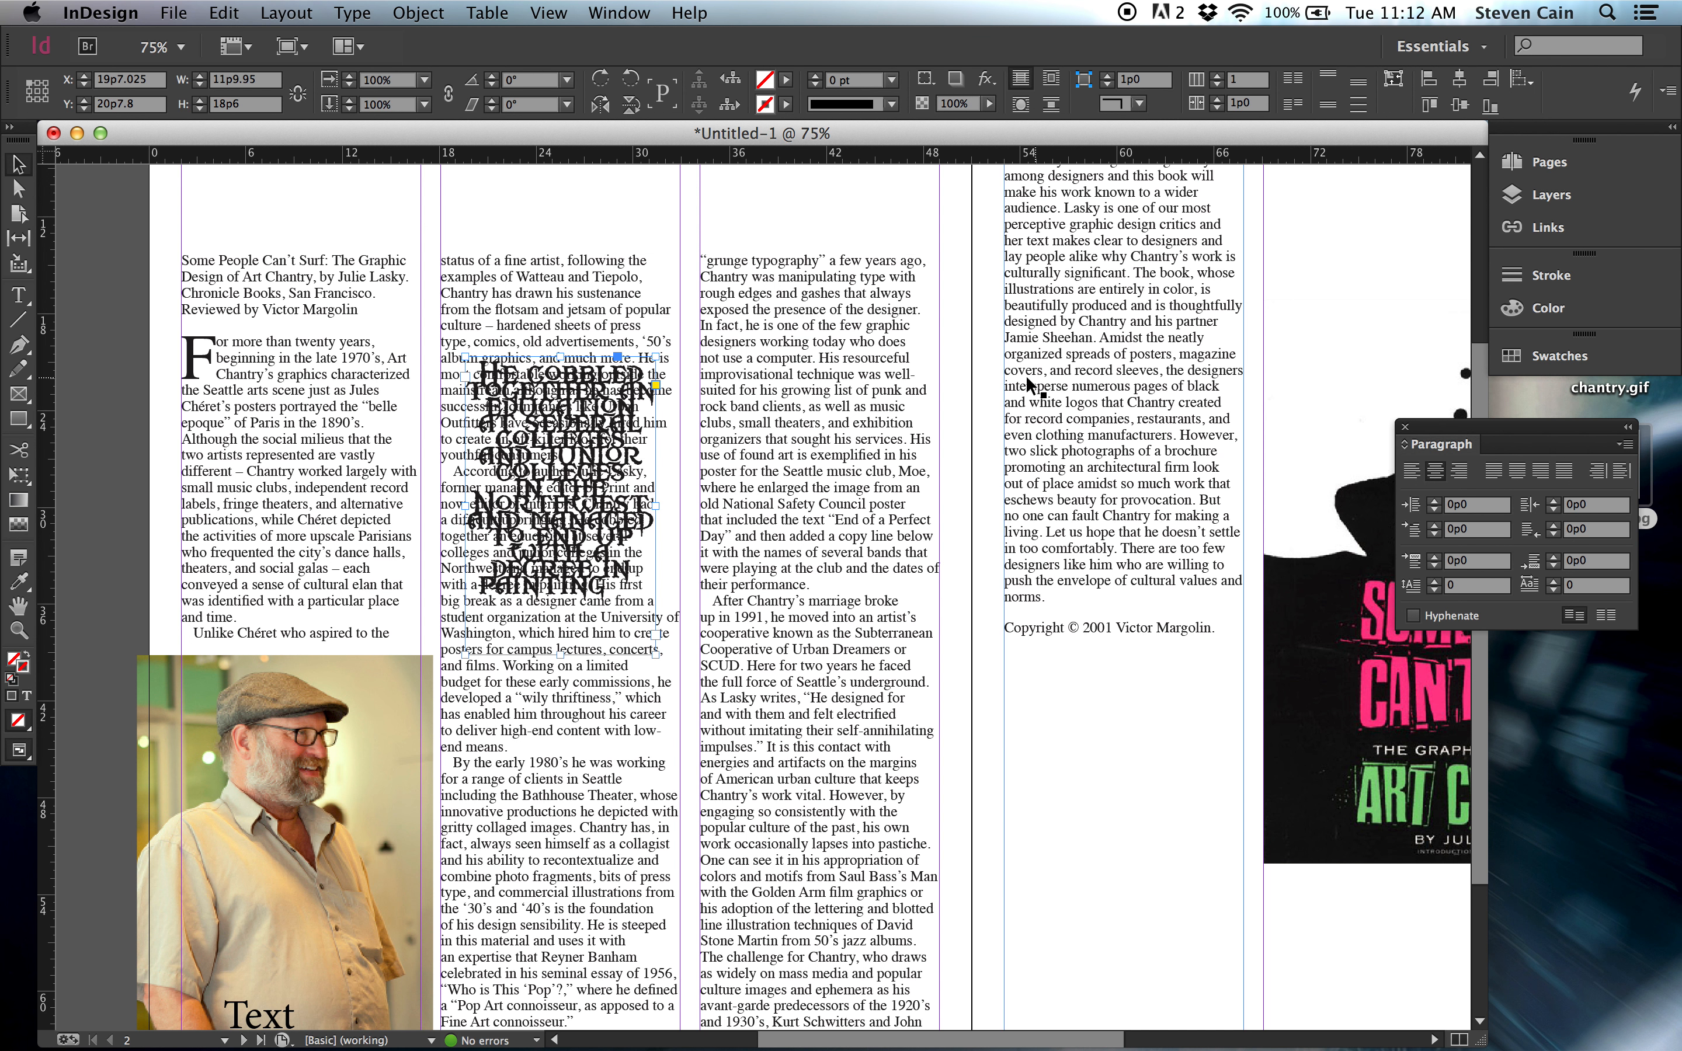
# Turn on bounding-box text wrap for the pull quote and move its frame across the gutter between the second and third columns.
pyautogui.click(637, 8)
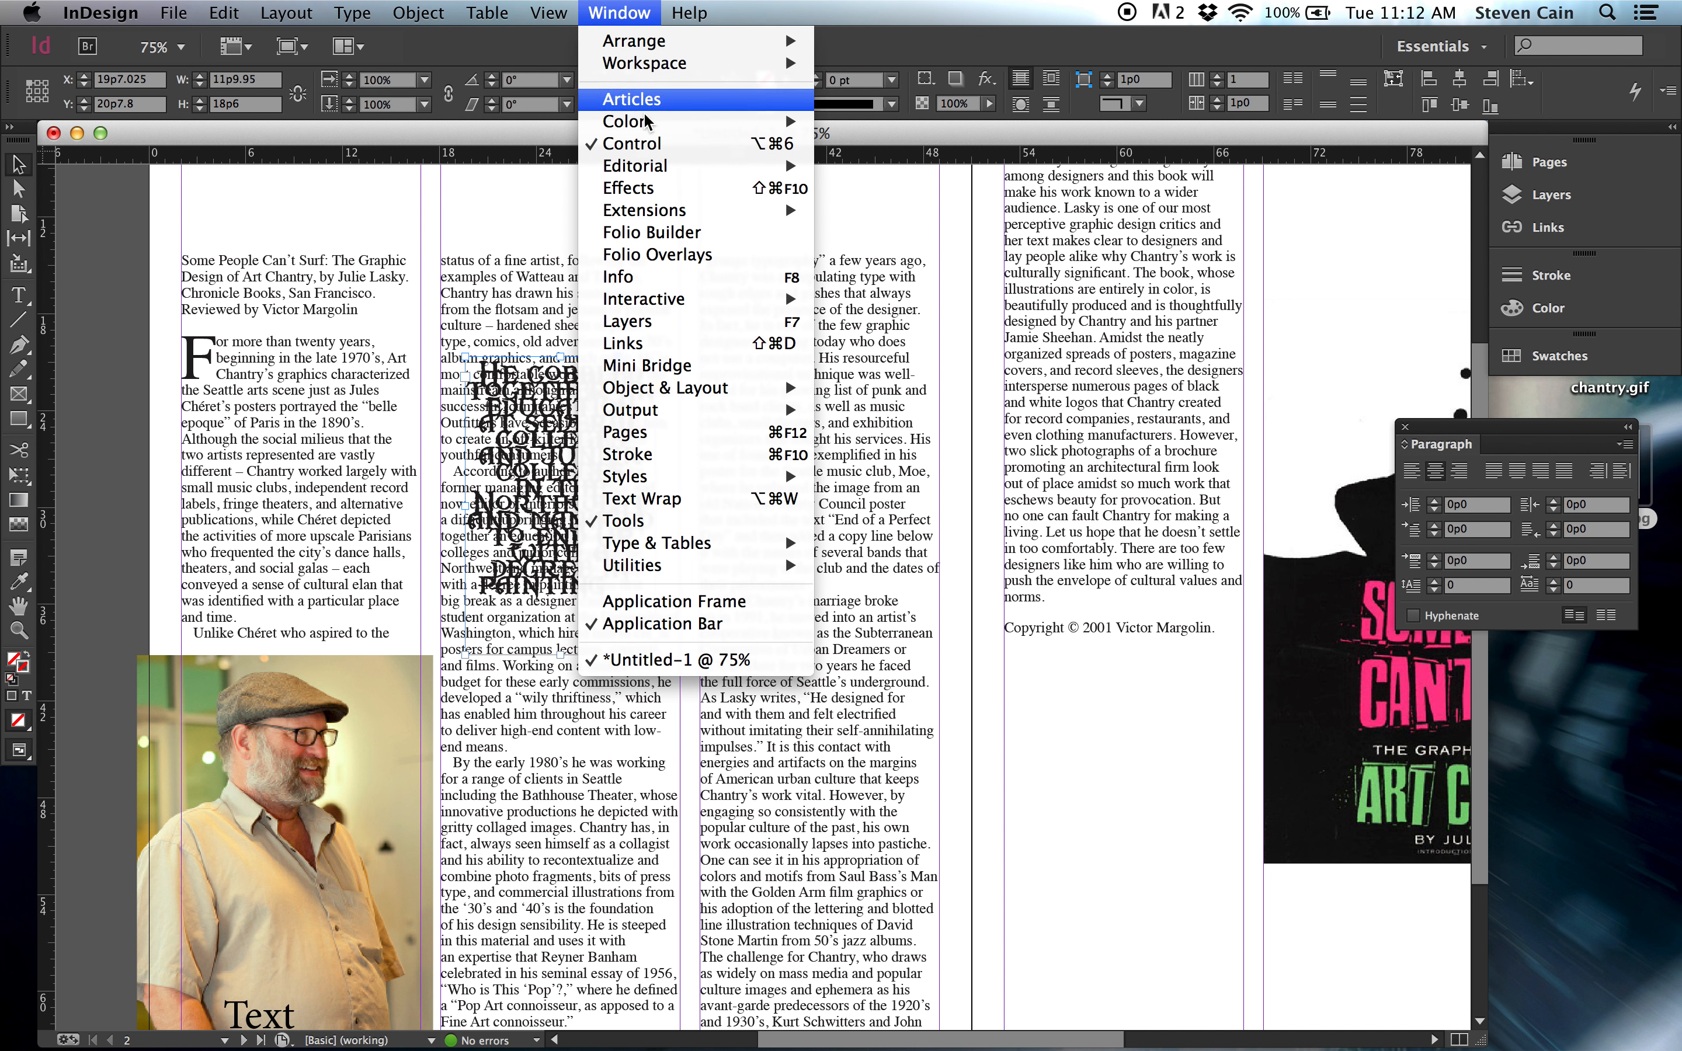
pyautogui.click(650, 500)
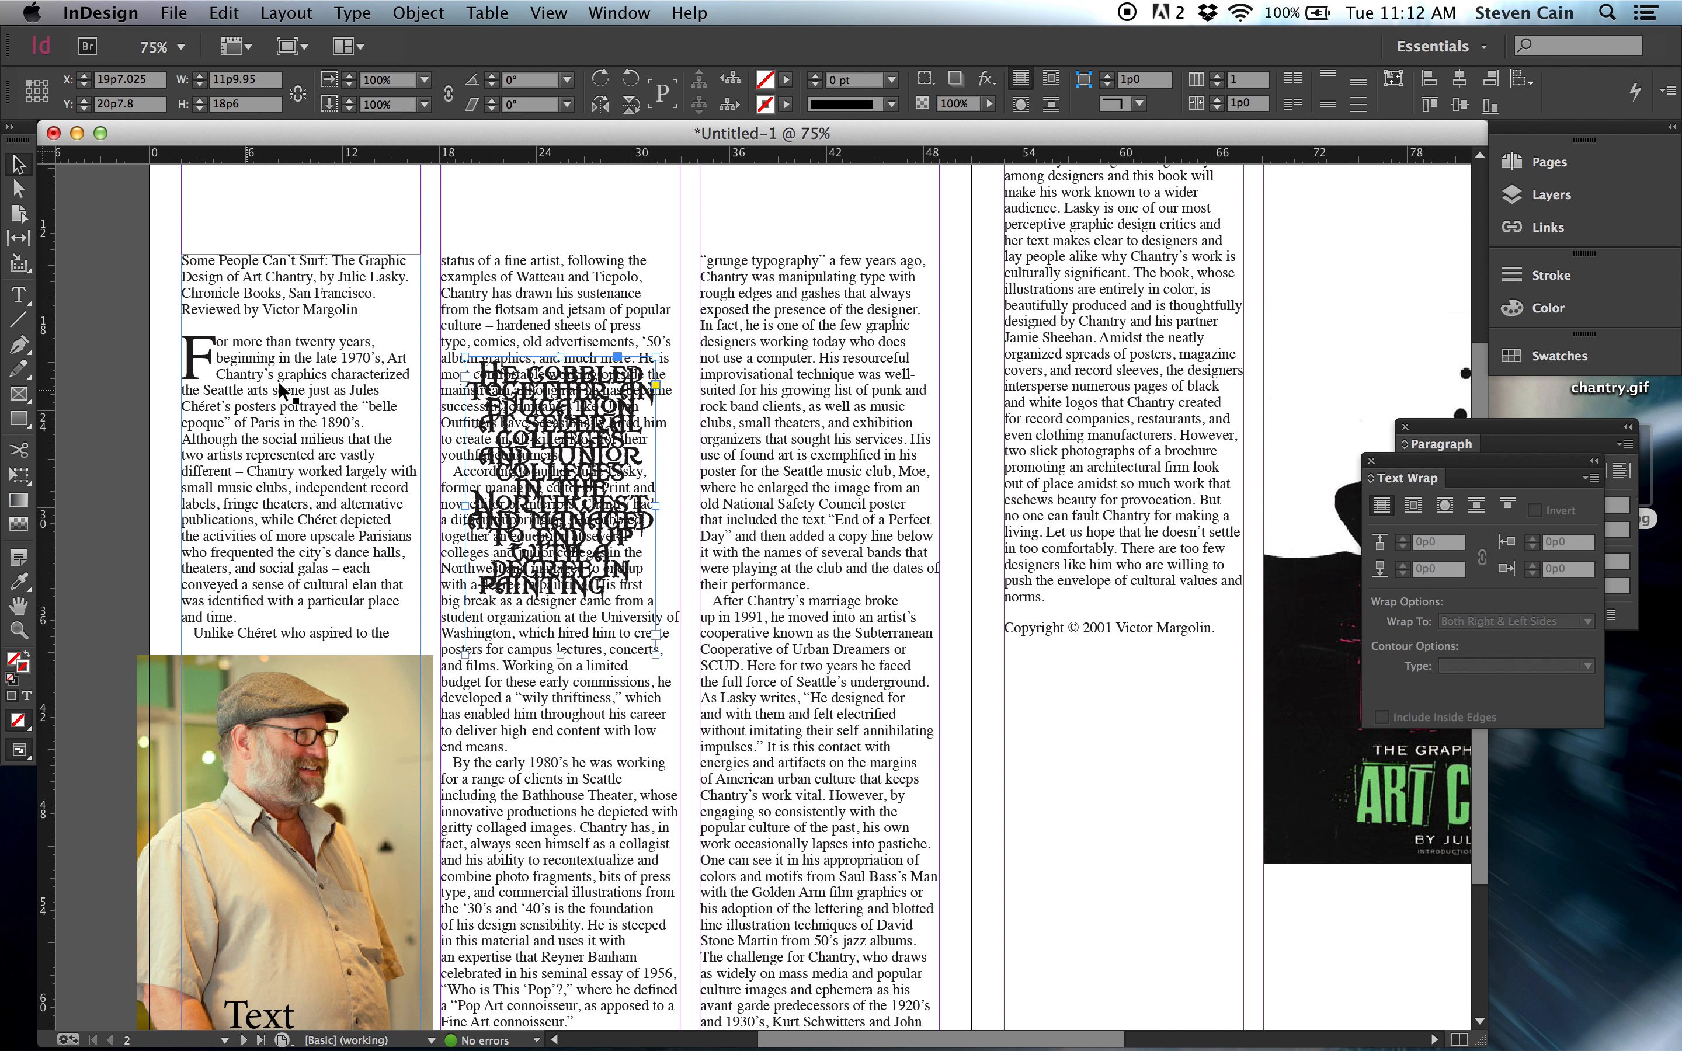
pyautogui.click(1414, 510)
pyautogui.moveTo(545, 482); pyautogui.dragTo(672, 479)
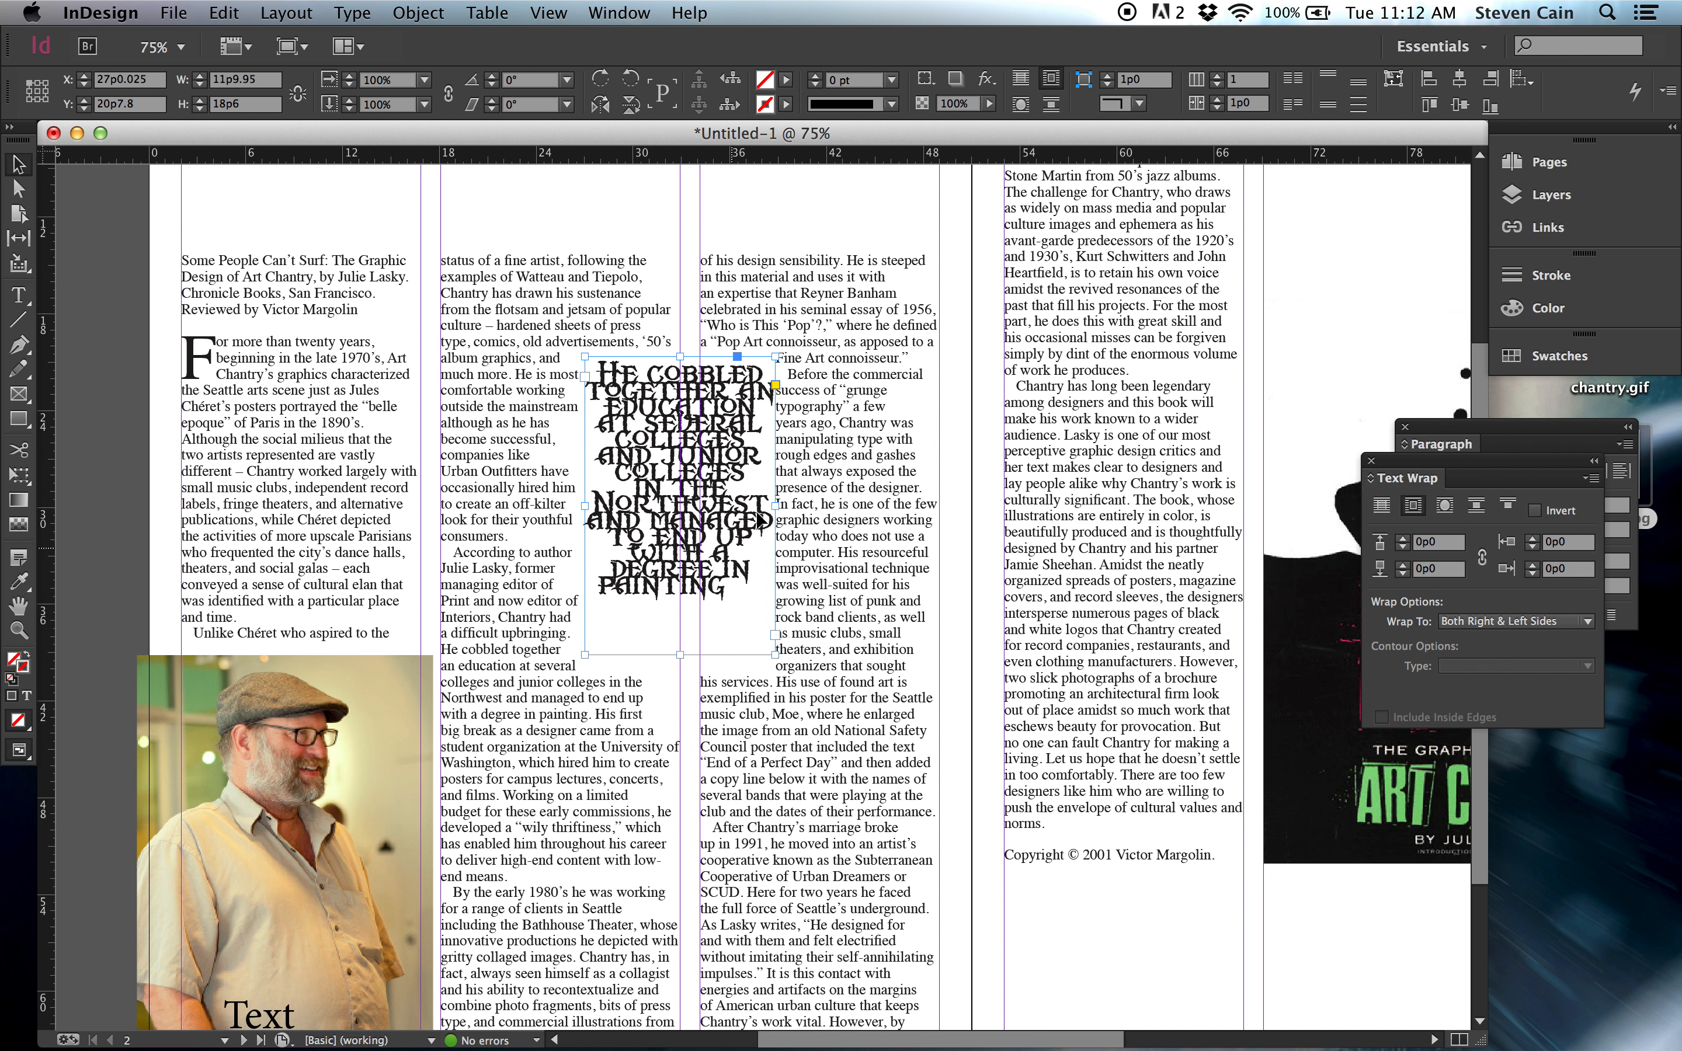
# Move the pull quote back into the second column, set its text wrap to Jump Object and make the frame 14p10 wide.
pyautogui.moveTo(658, 490); pyautogui.dragTo(570, 486)
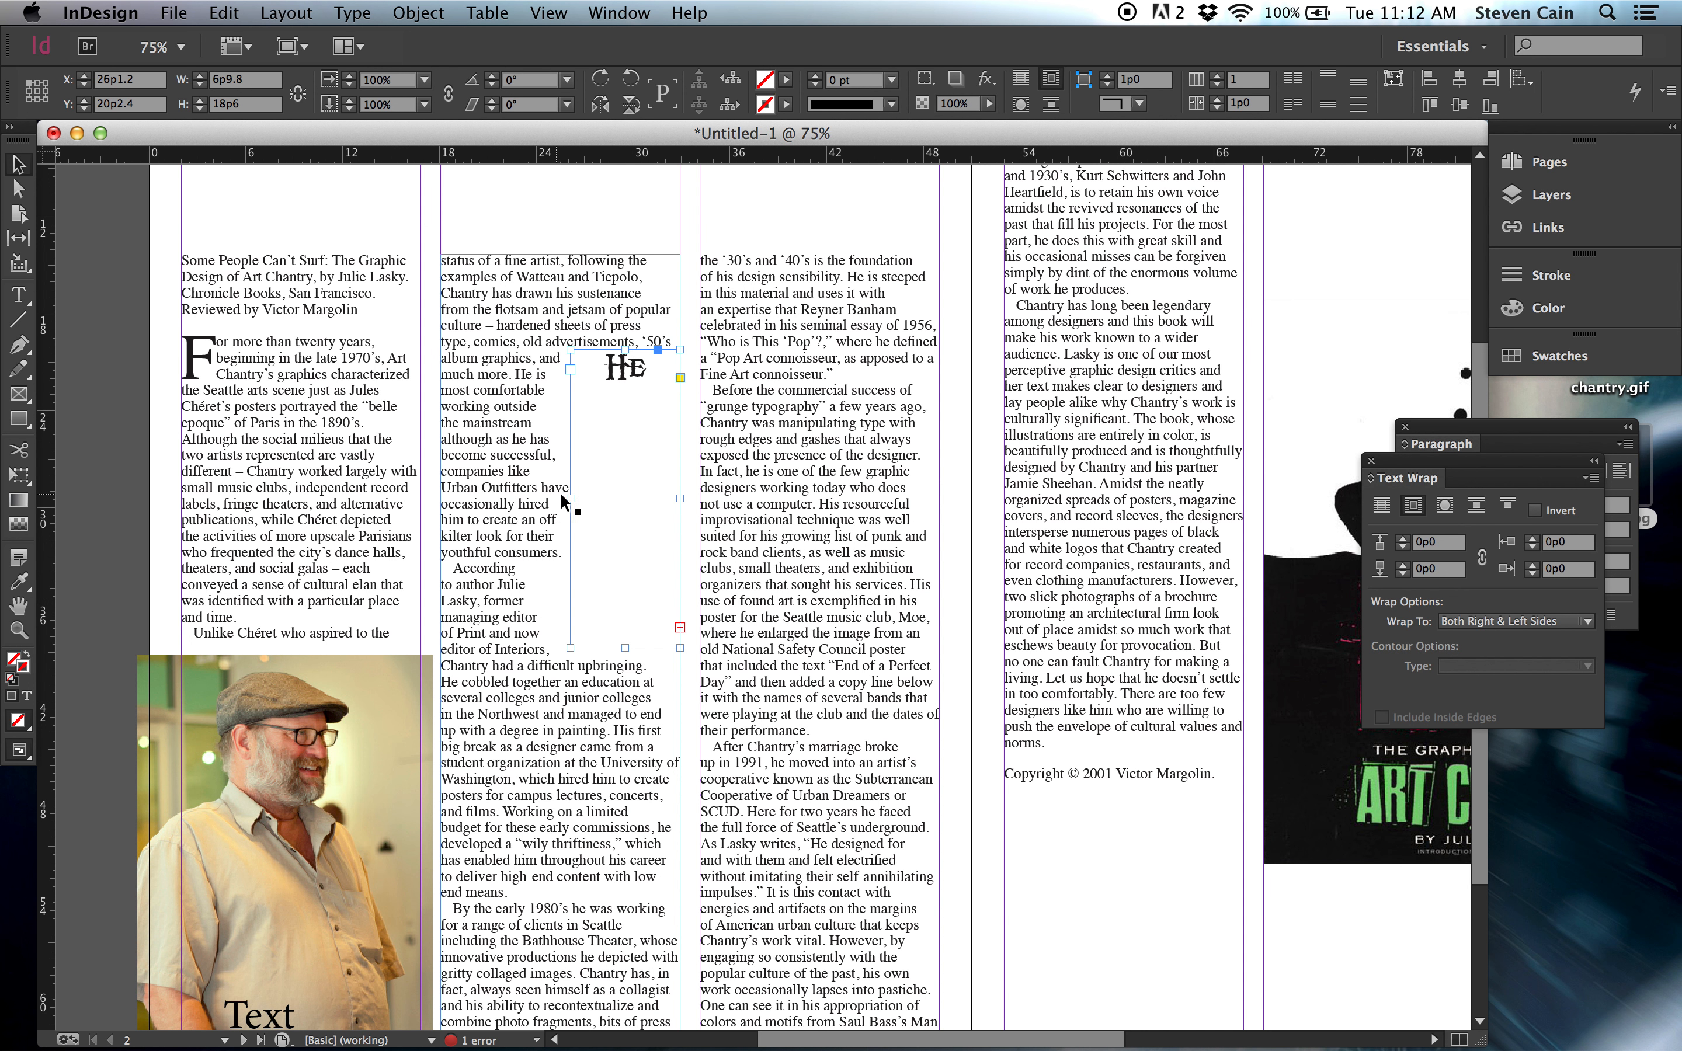
pyautogui.click(1474, 508)
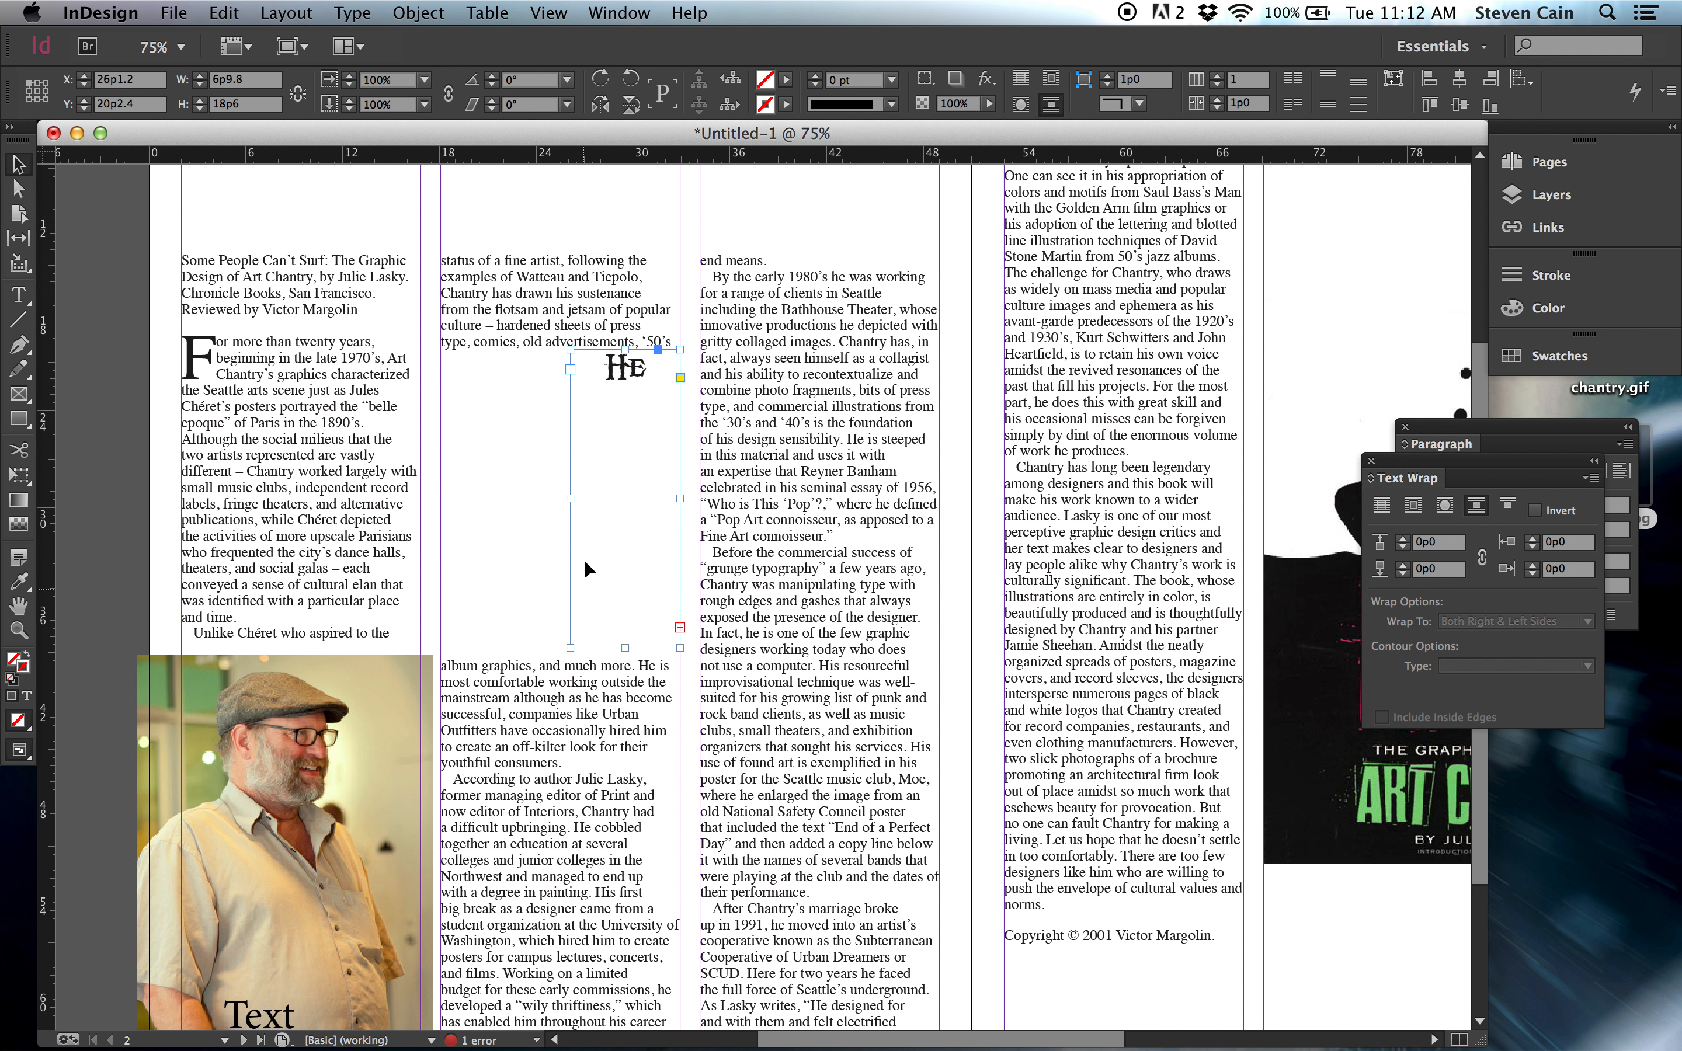
pyautogui.moveTo(571, 499); pyautogui.dragTo(446, 503)
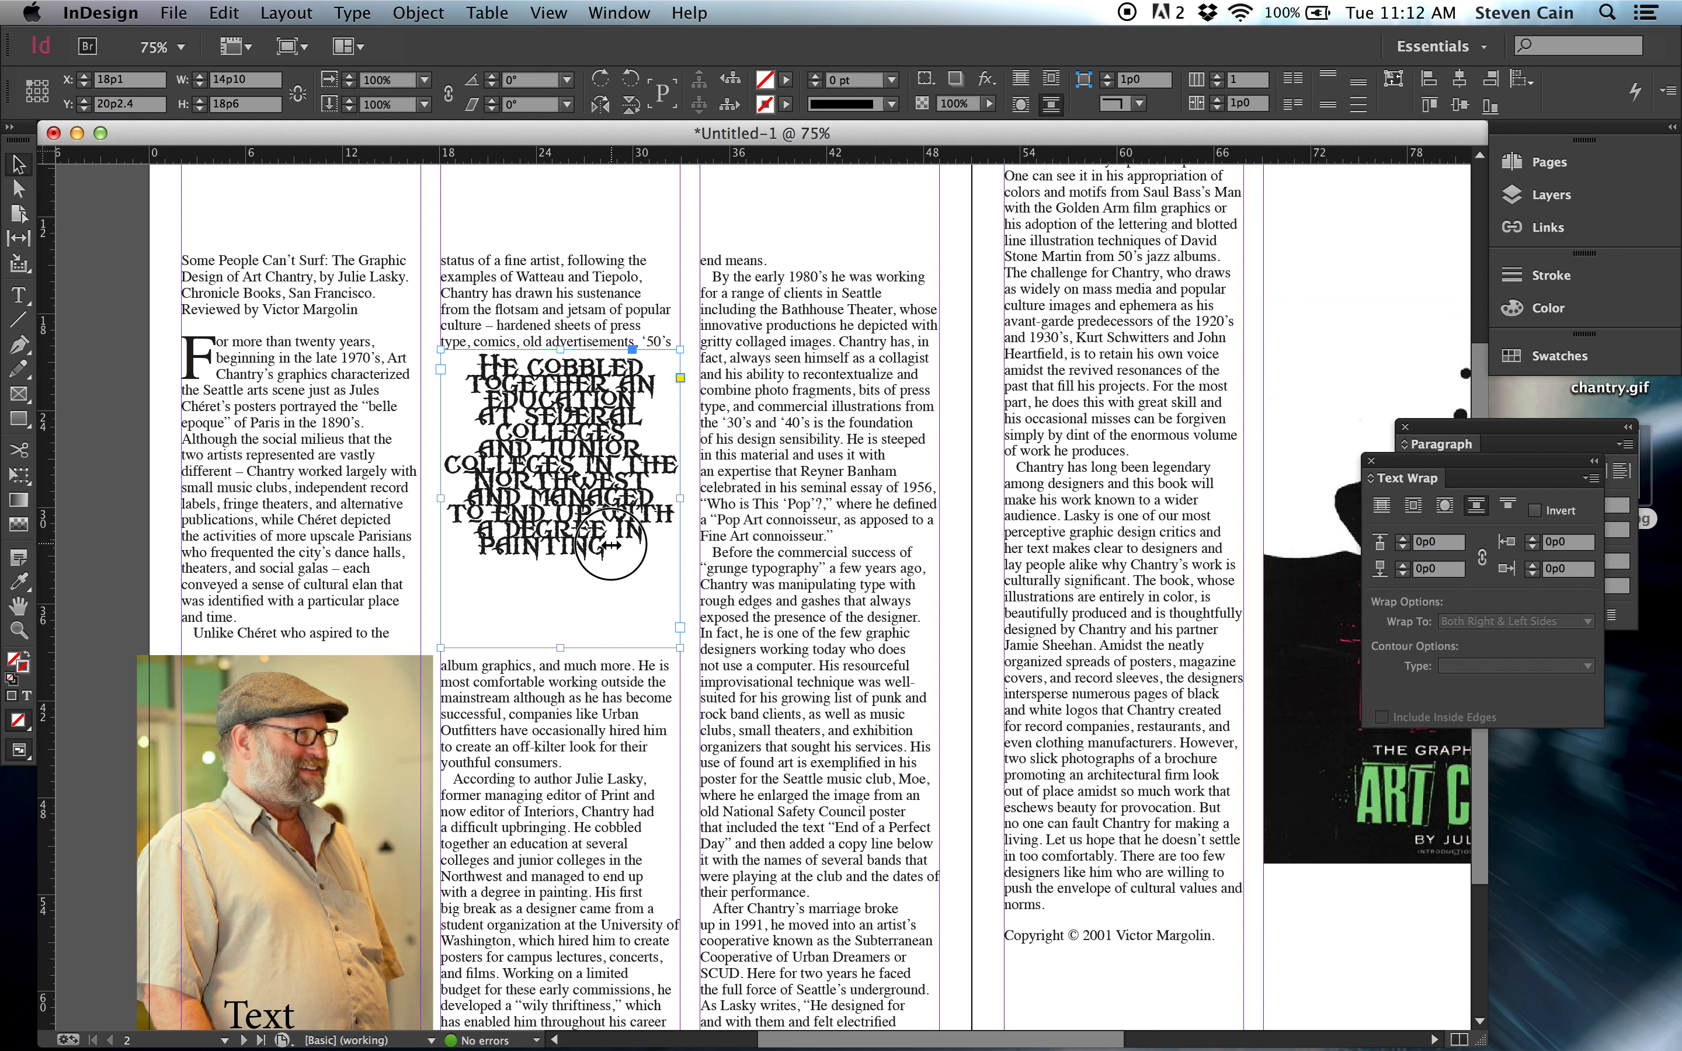
# Change the font of the entire pull quote to Apple Chancery.
pyautogui.doubleClick(611, 540)
pyautogui.moveTo(610, 540); pyautogui.dragTo(464, 351)
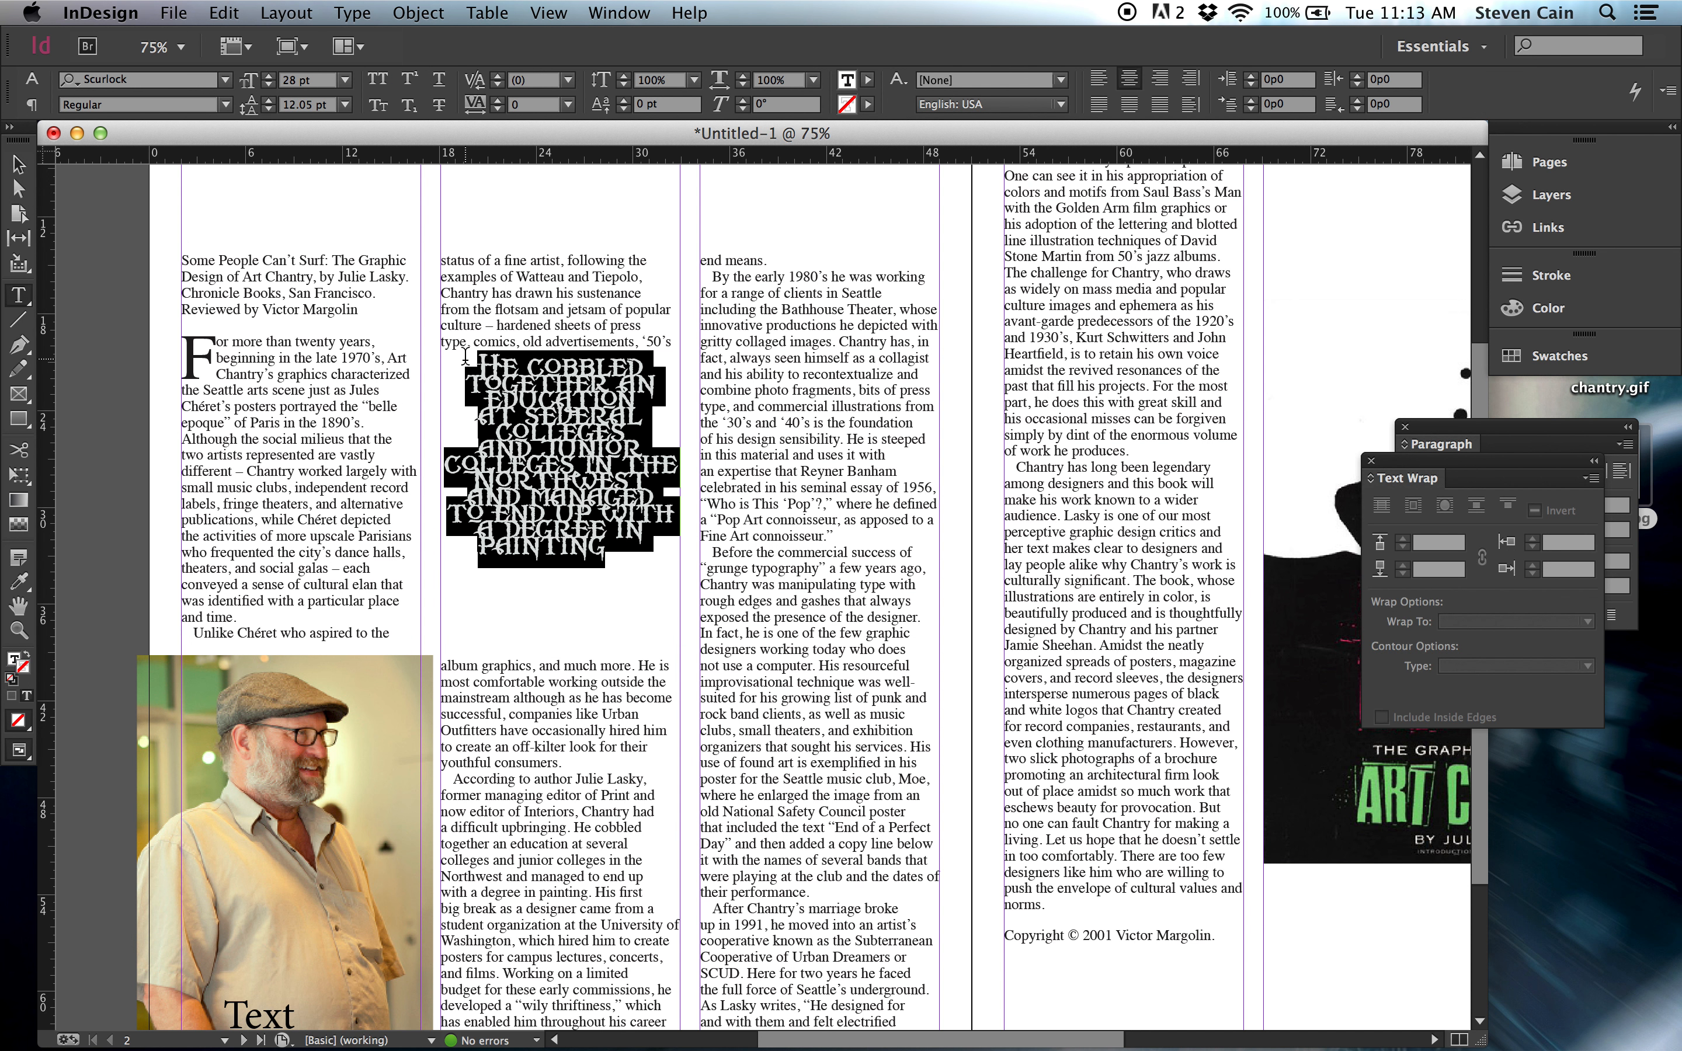
pyautogui.click(225, 81)
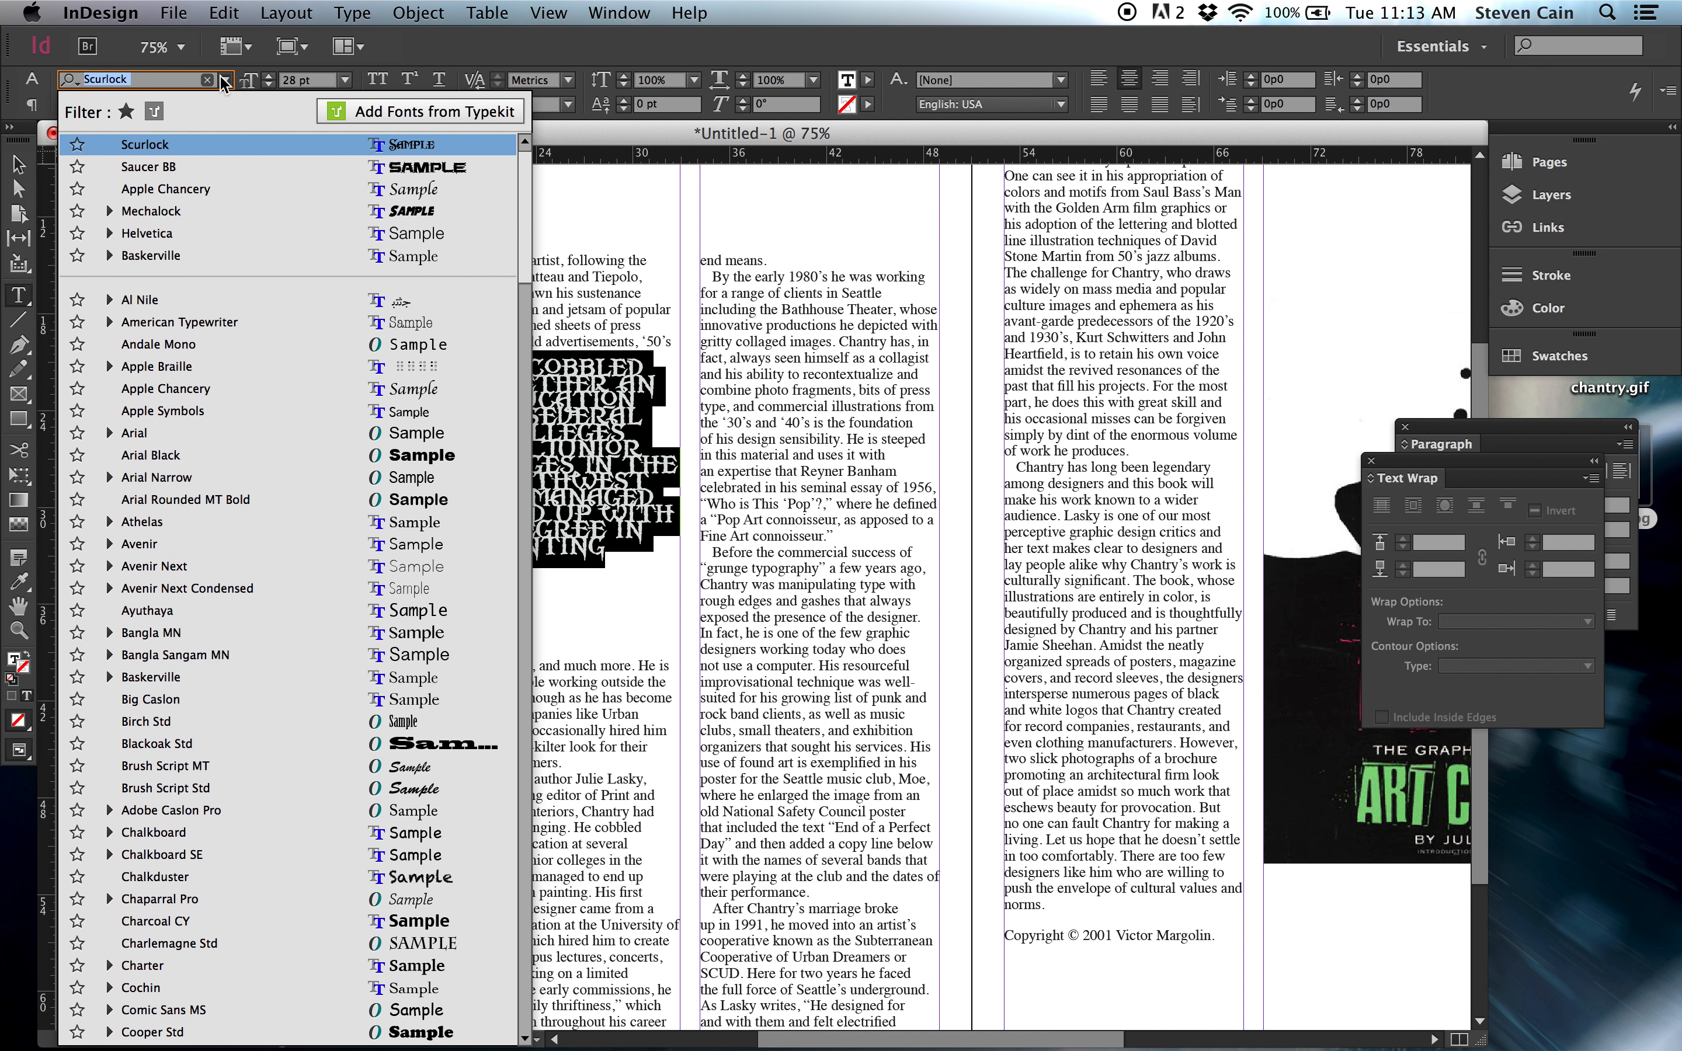
pyautogui.click(194, 190)
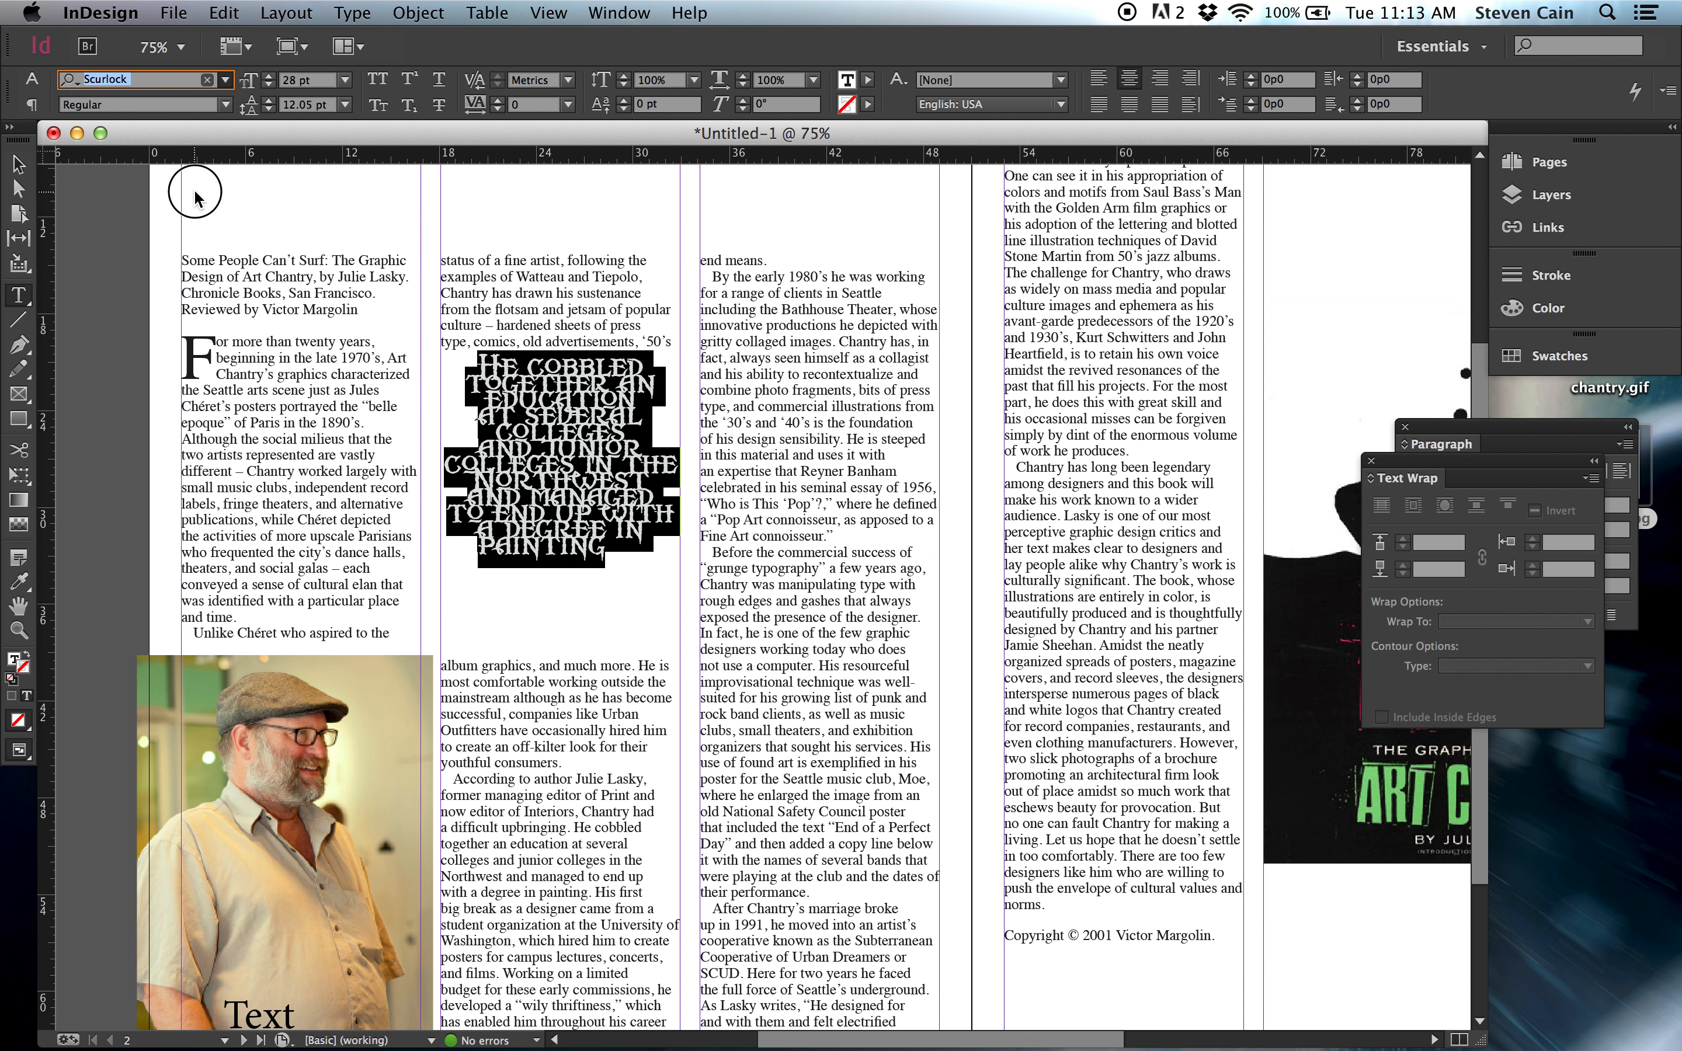
# Set the pull quote's leading to 22 pt and reduce its font size to 21 pt.
pyautogui.click(270, 97)
pyautogui.click(271, 97)
pyautogui.click(271, 98)
pyautogui.click(270, 97)
pyautogui.click(270, 98)
pyautogui.click(271, 97)
pyautogui.click(271, 98)
pyautogui.click(270, 98)
pyautogui.click(270, 98)
pyautogui.click(271, 97)
pyautogui.click(270, 85)
pyautogui.click(270, 84)
pyautogui.click(271, 85)
pyautogui.click(271, 85)
pyautogui.click(271, 85)
pyautogui.click(271, 85)
pyautogui.click(270, 85)
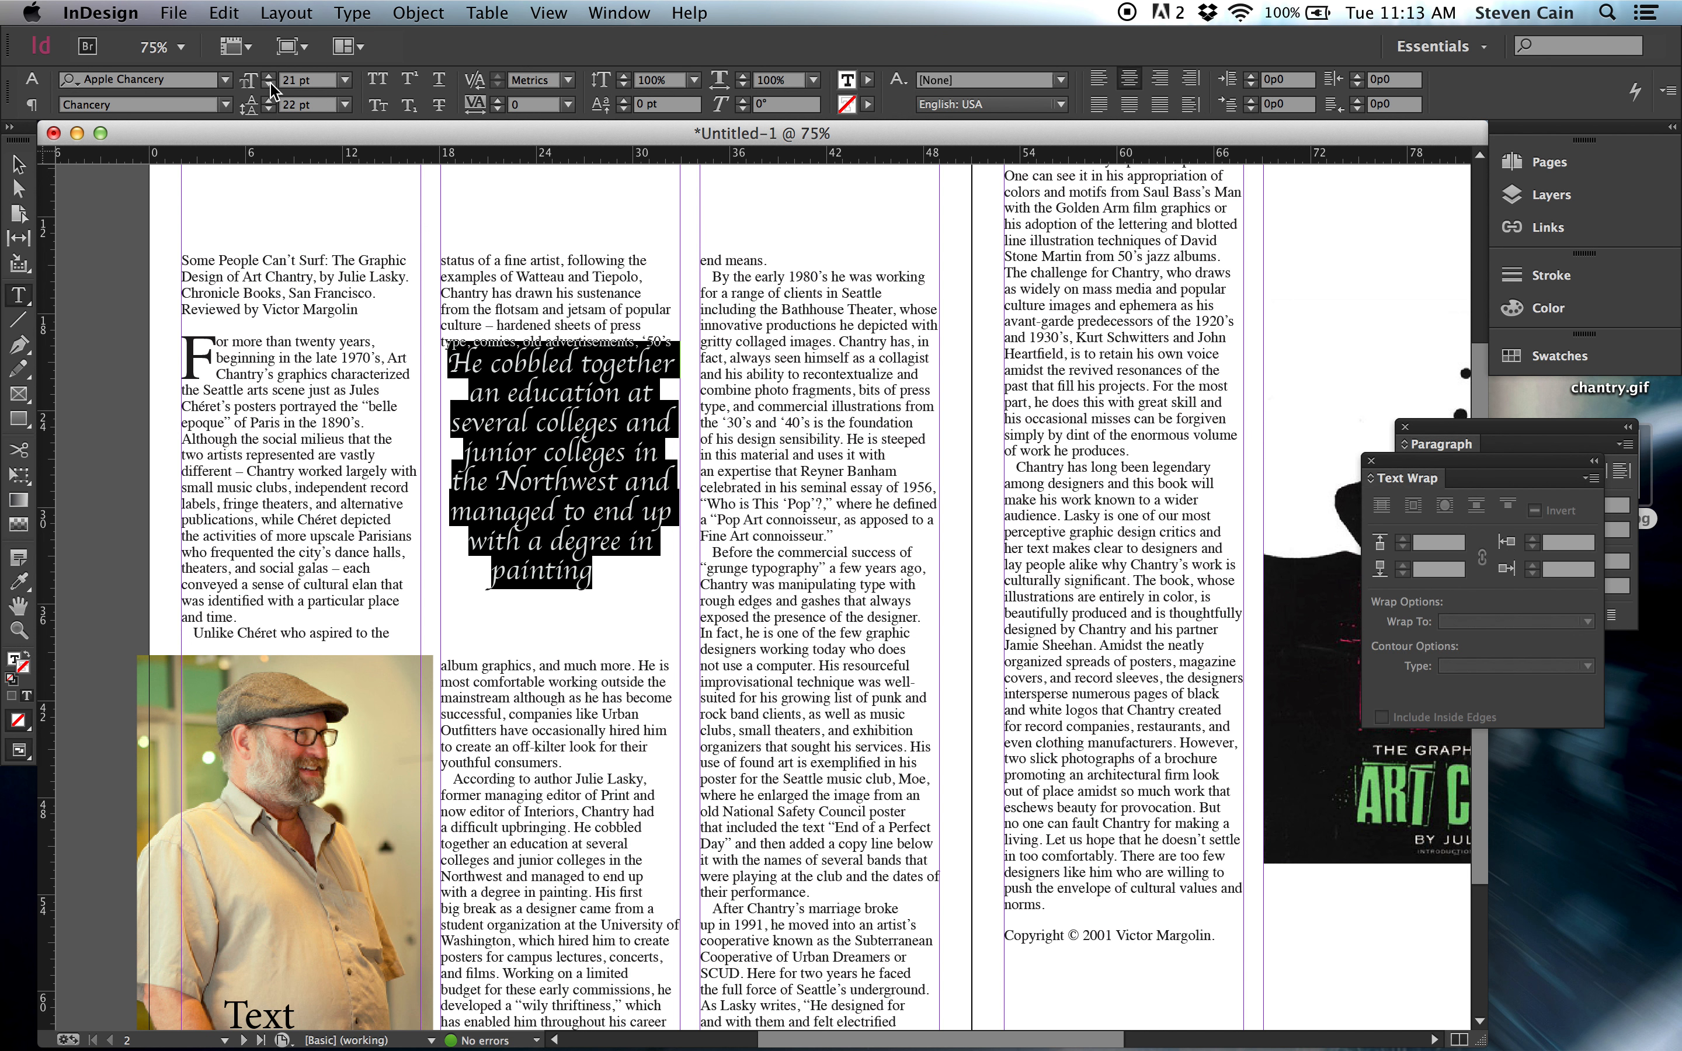
# Switch the pull quote's leading to Auto and reduce its font size to 19 pt.
pyautogui.click(345, 105)
pyautogui.click(335, 121)
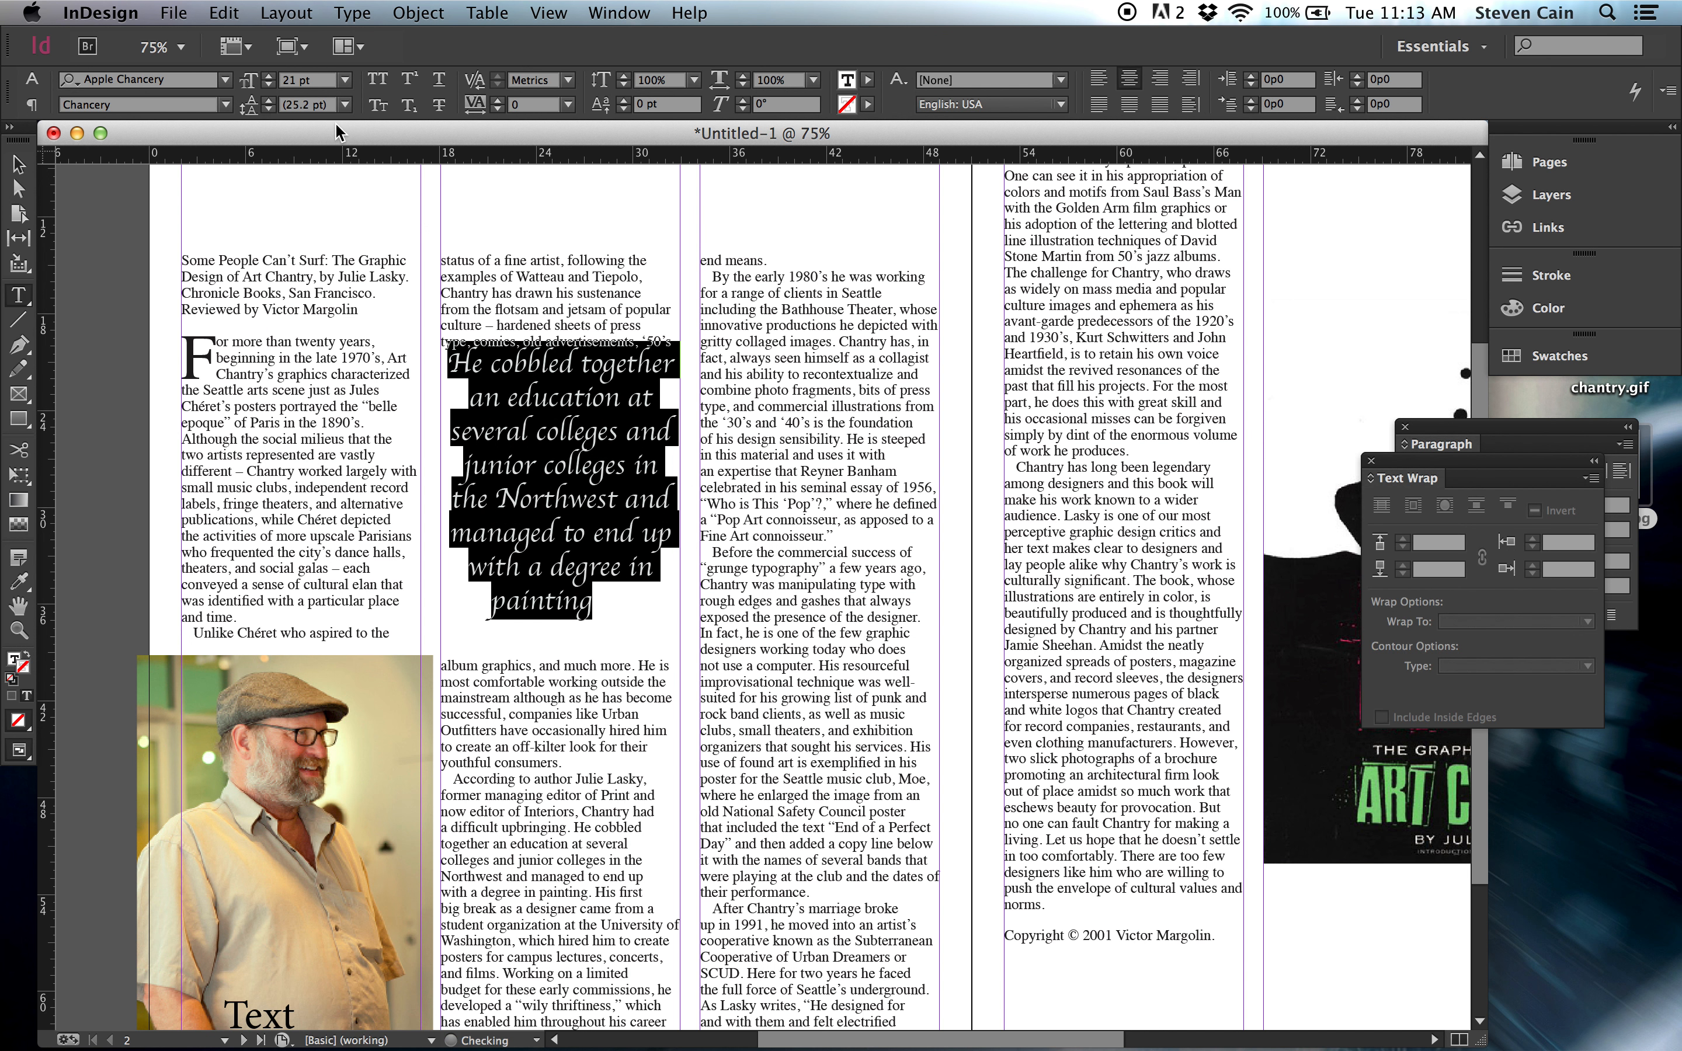
pyautogui.click(270, 85)
pyautogui.click(271, 85)
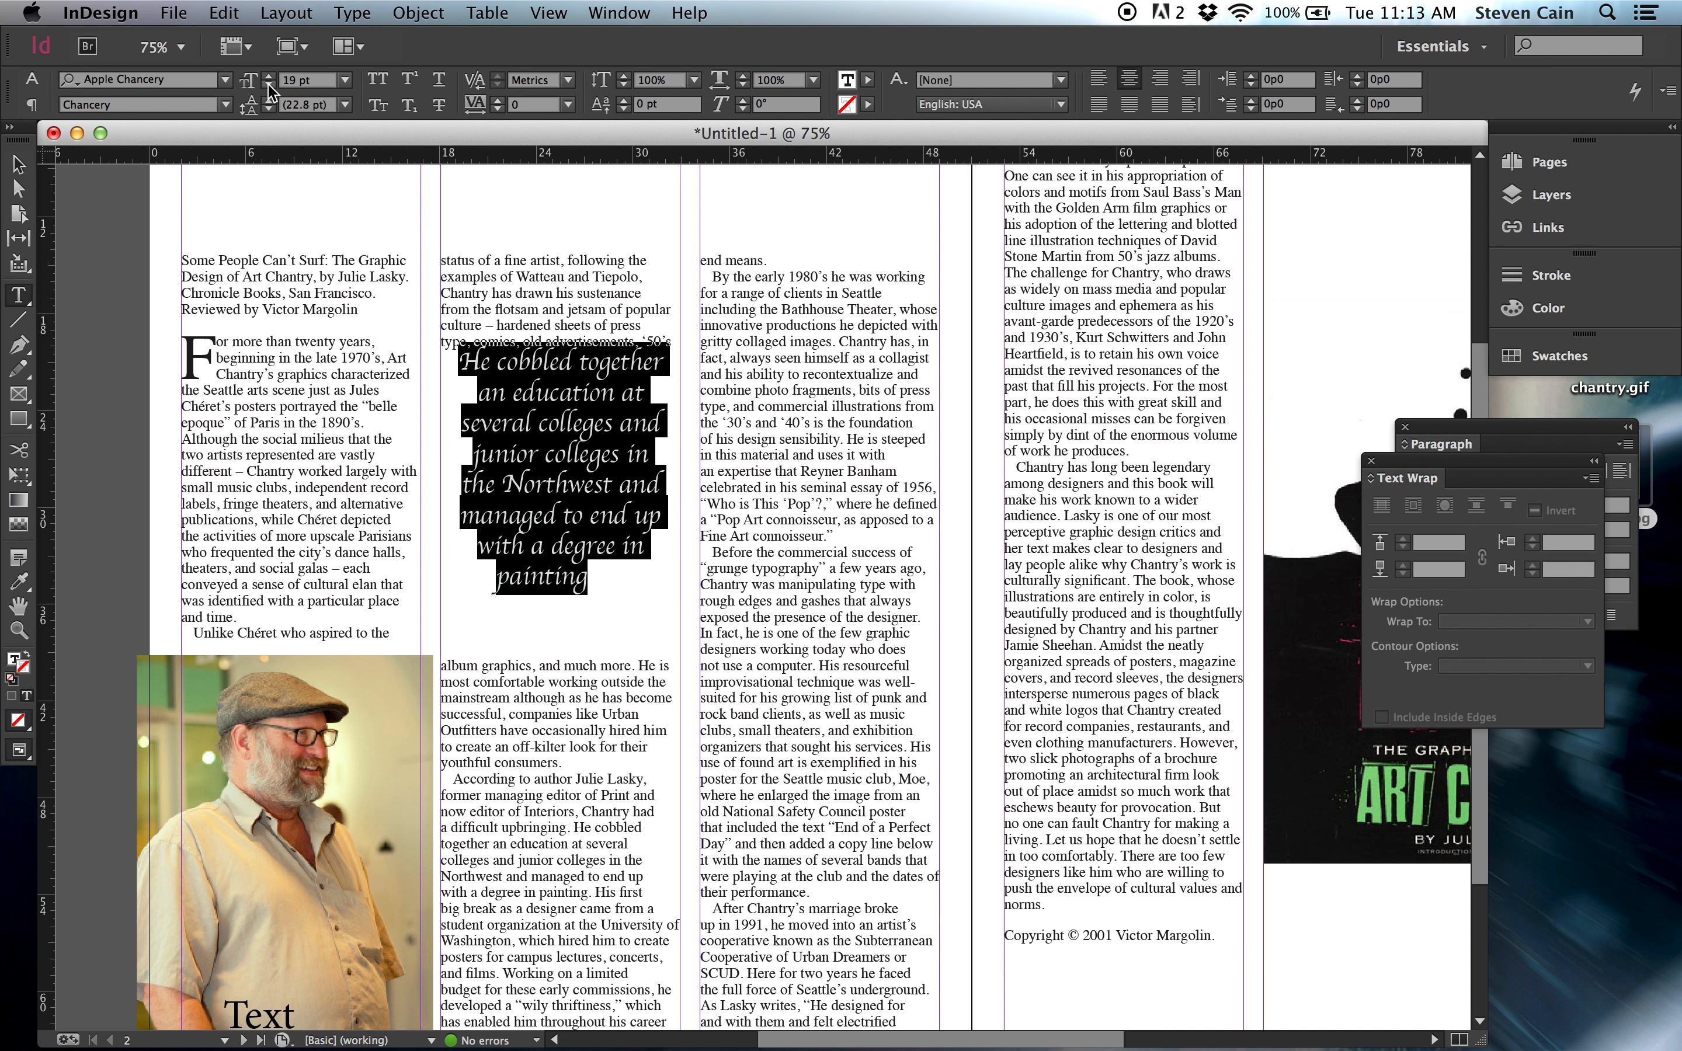
# Add a period at the end of the pull quote and fit the frame's height to its text.
pyautogui.click(597, 583)
pyautogui.write('.')
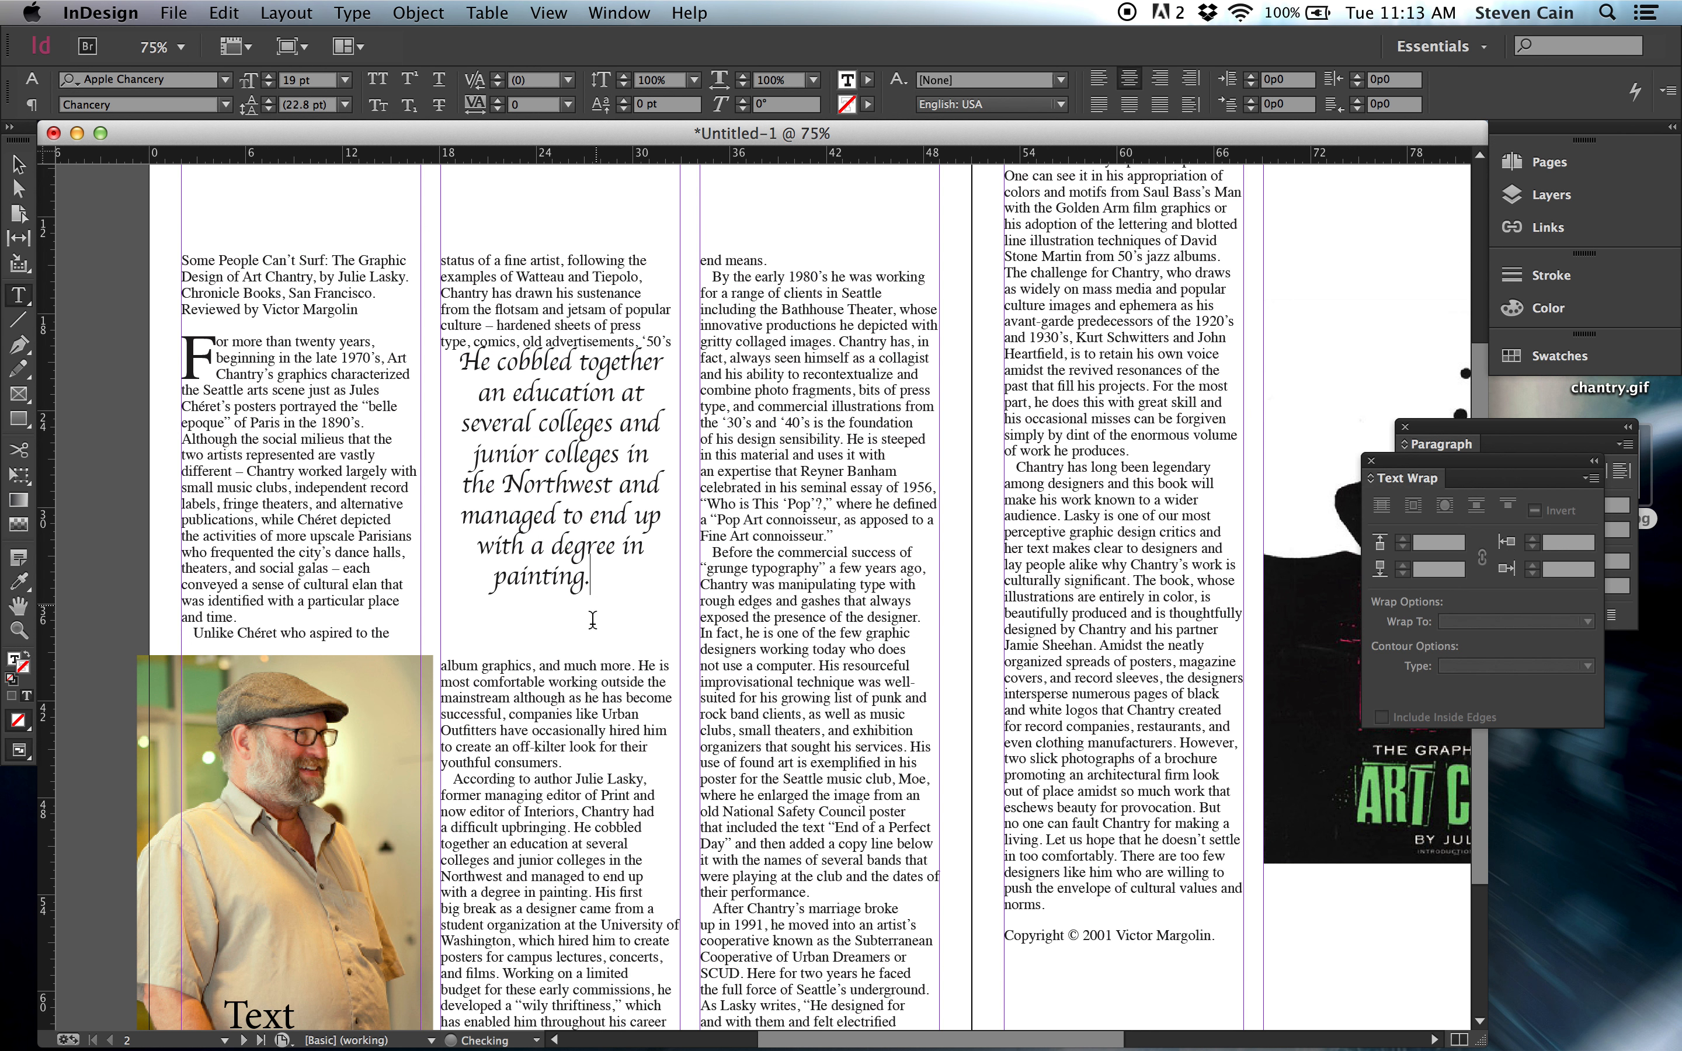
pyautogui.click(18, 164)
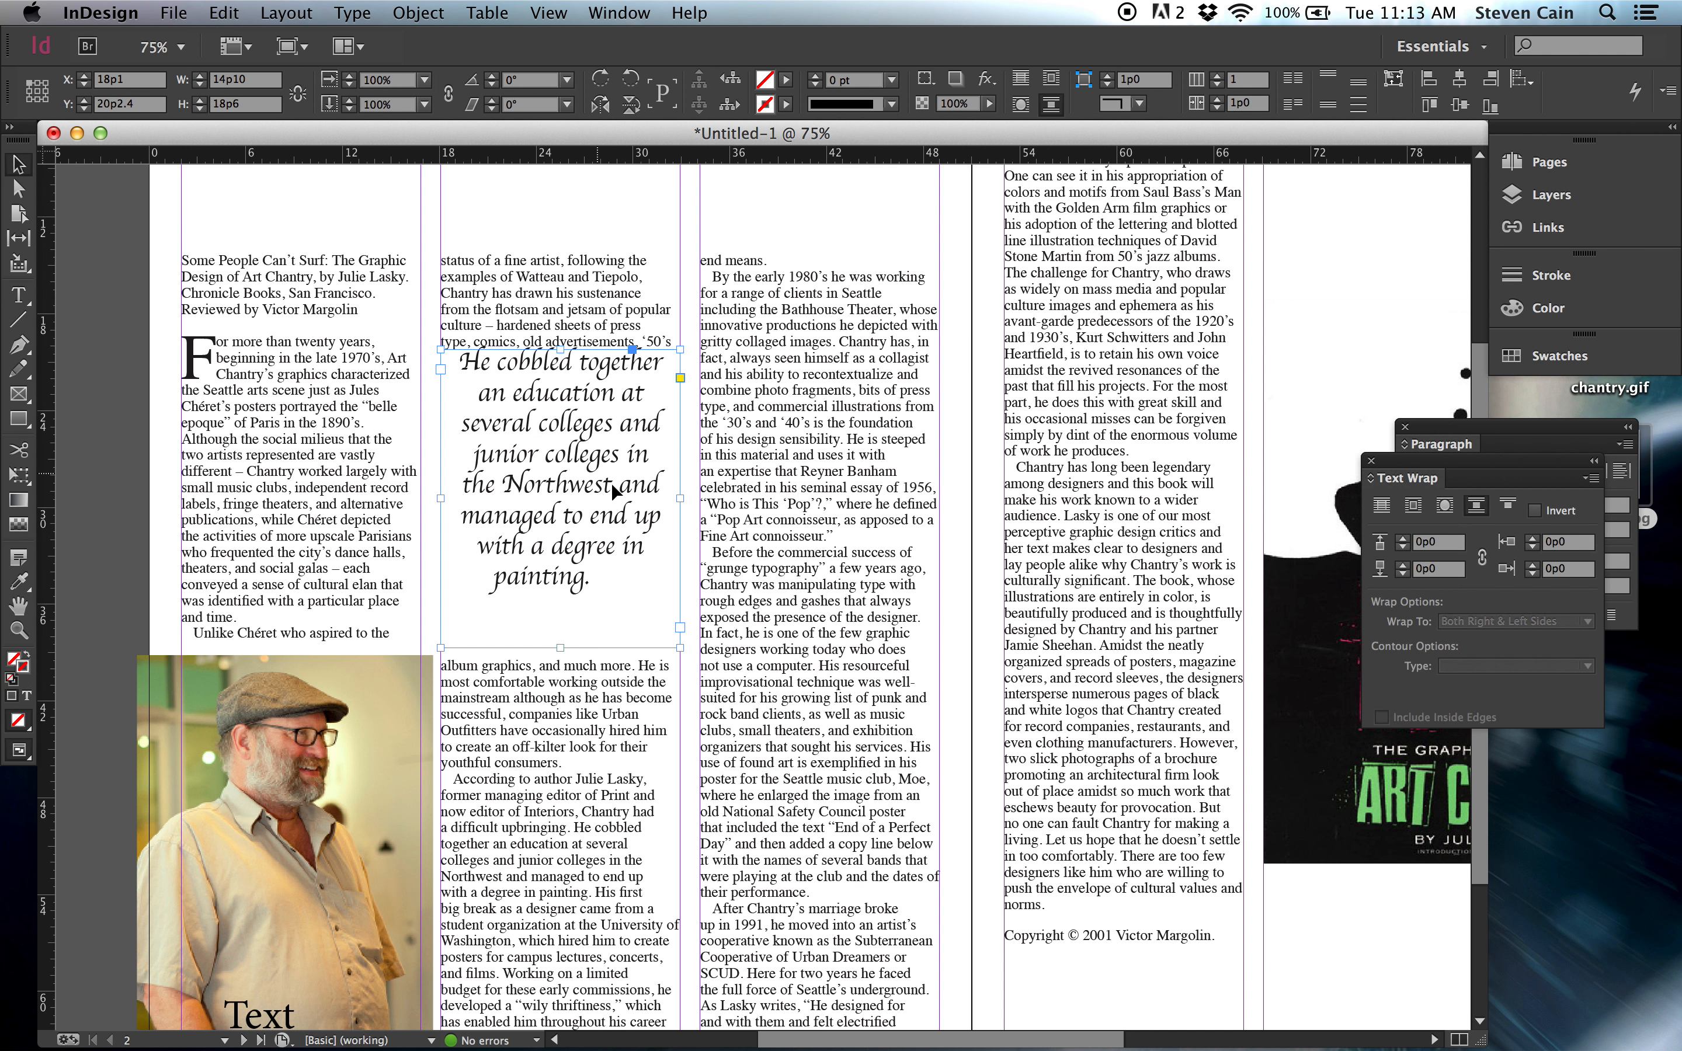
pyautogui.doubleClick(559, 648)
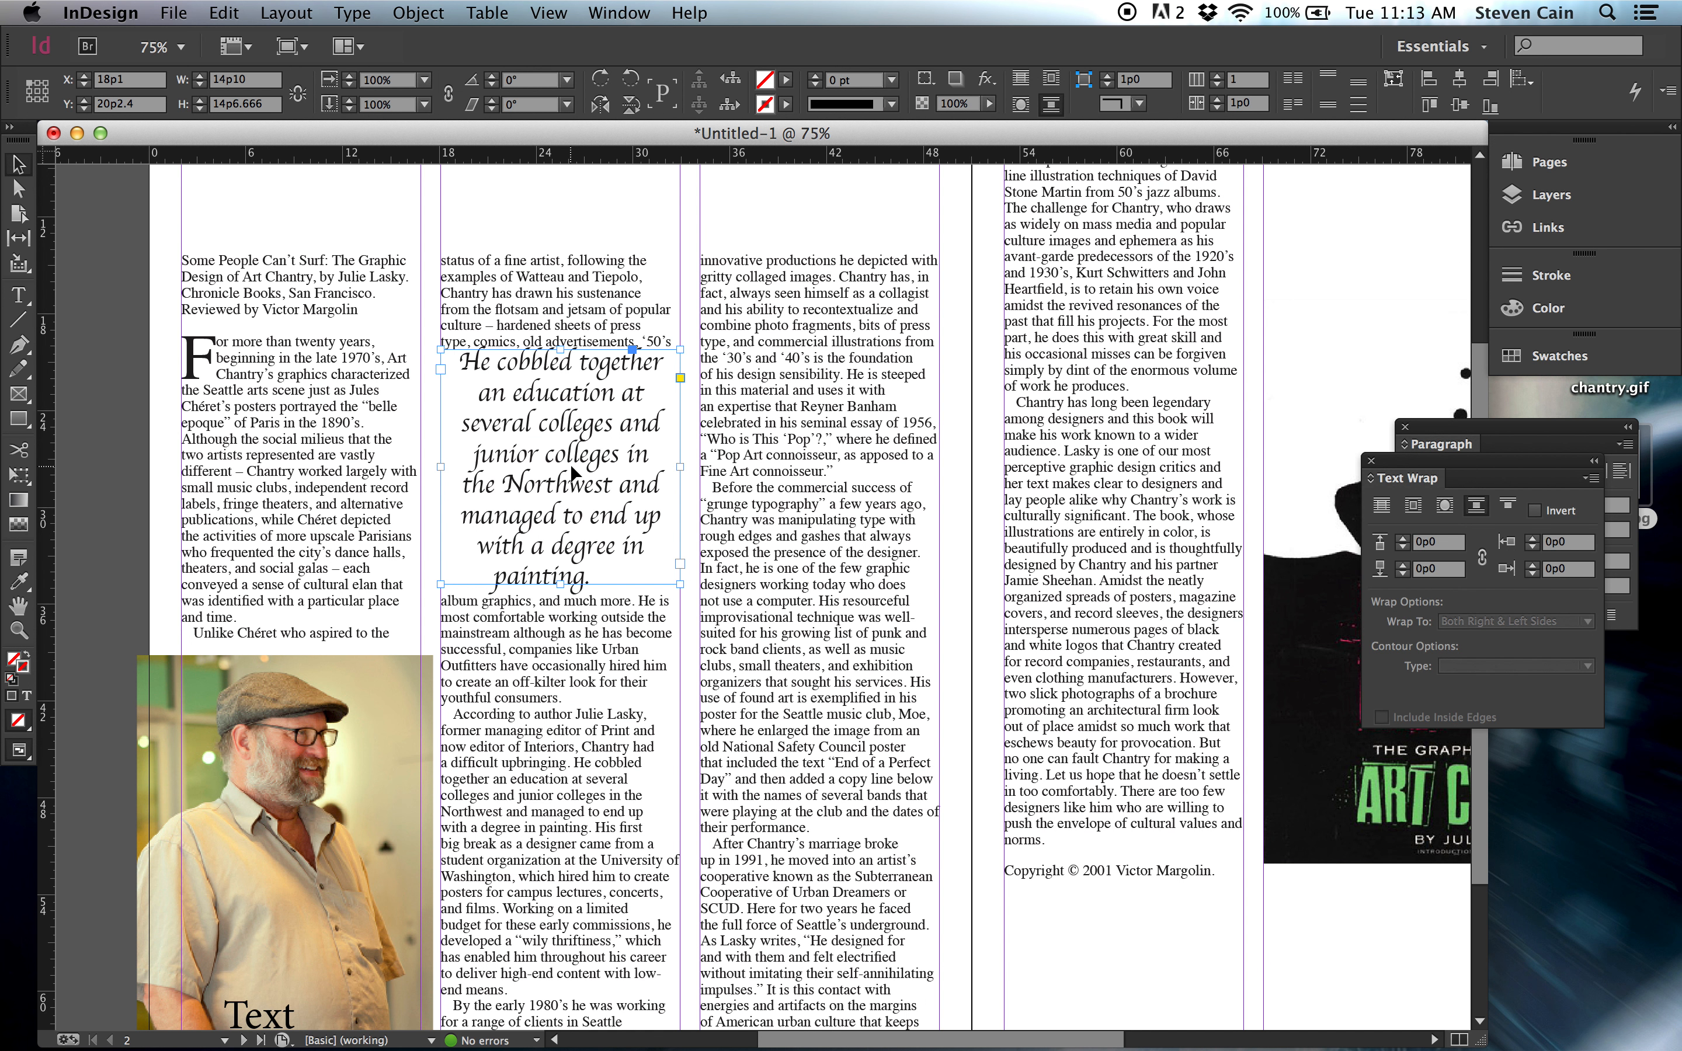
# Set the pull quote's text wrap offsets to 0p5 on all sides and deselect the frame.
pyautogui.click(1403, 541)
pyautogui.click(1404, 540)
pyautogui.click(1404, 541)
pyautogui.click(1404, 541)
pyautogui.click(1404, 541)
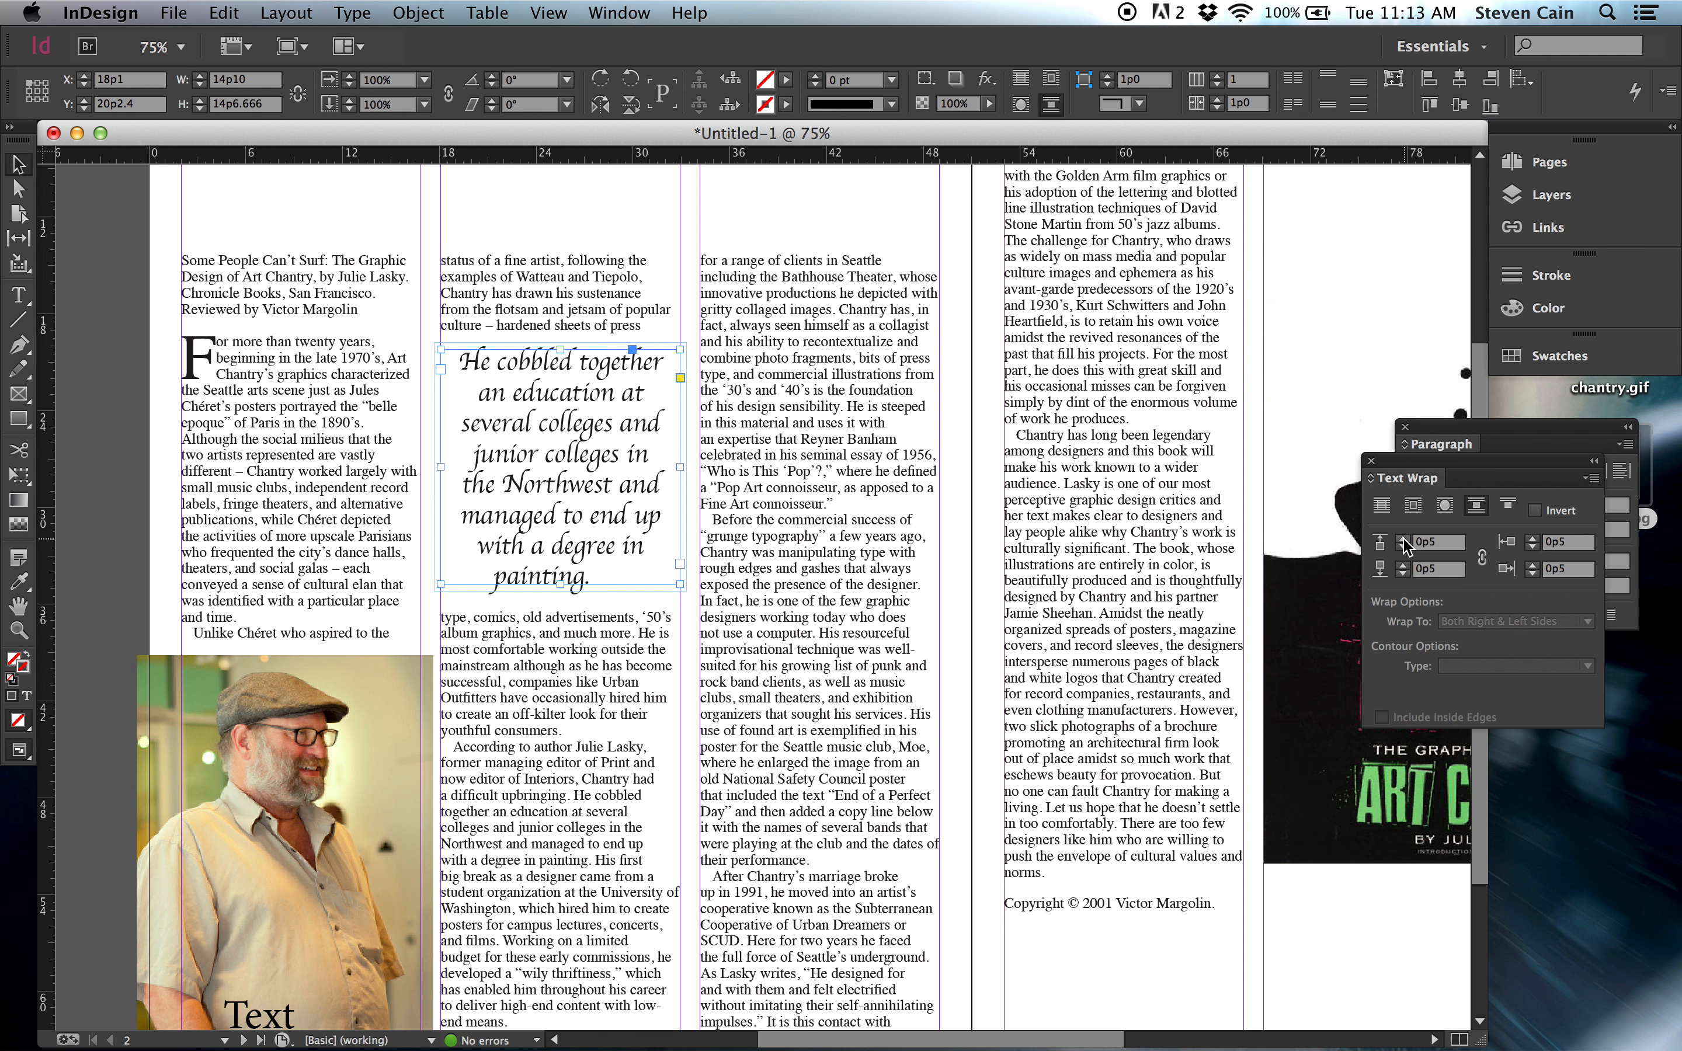
pyautogui.click(84, 256)
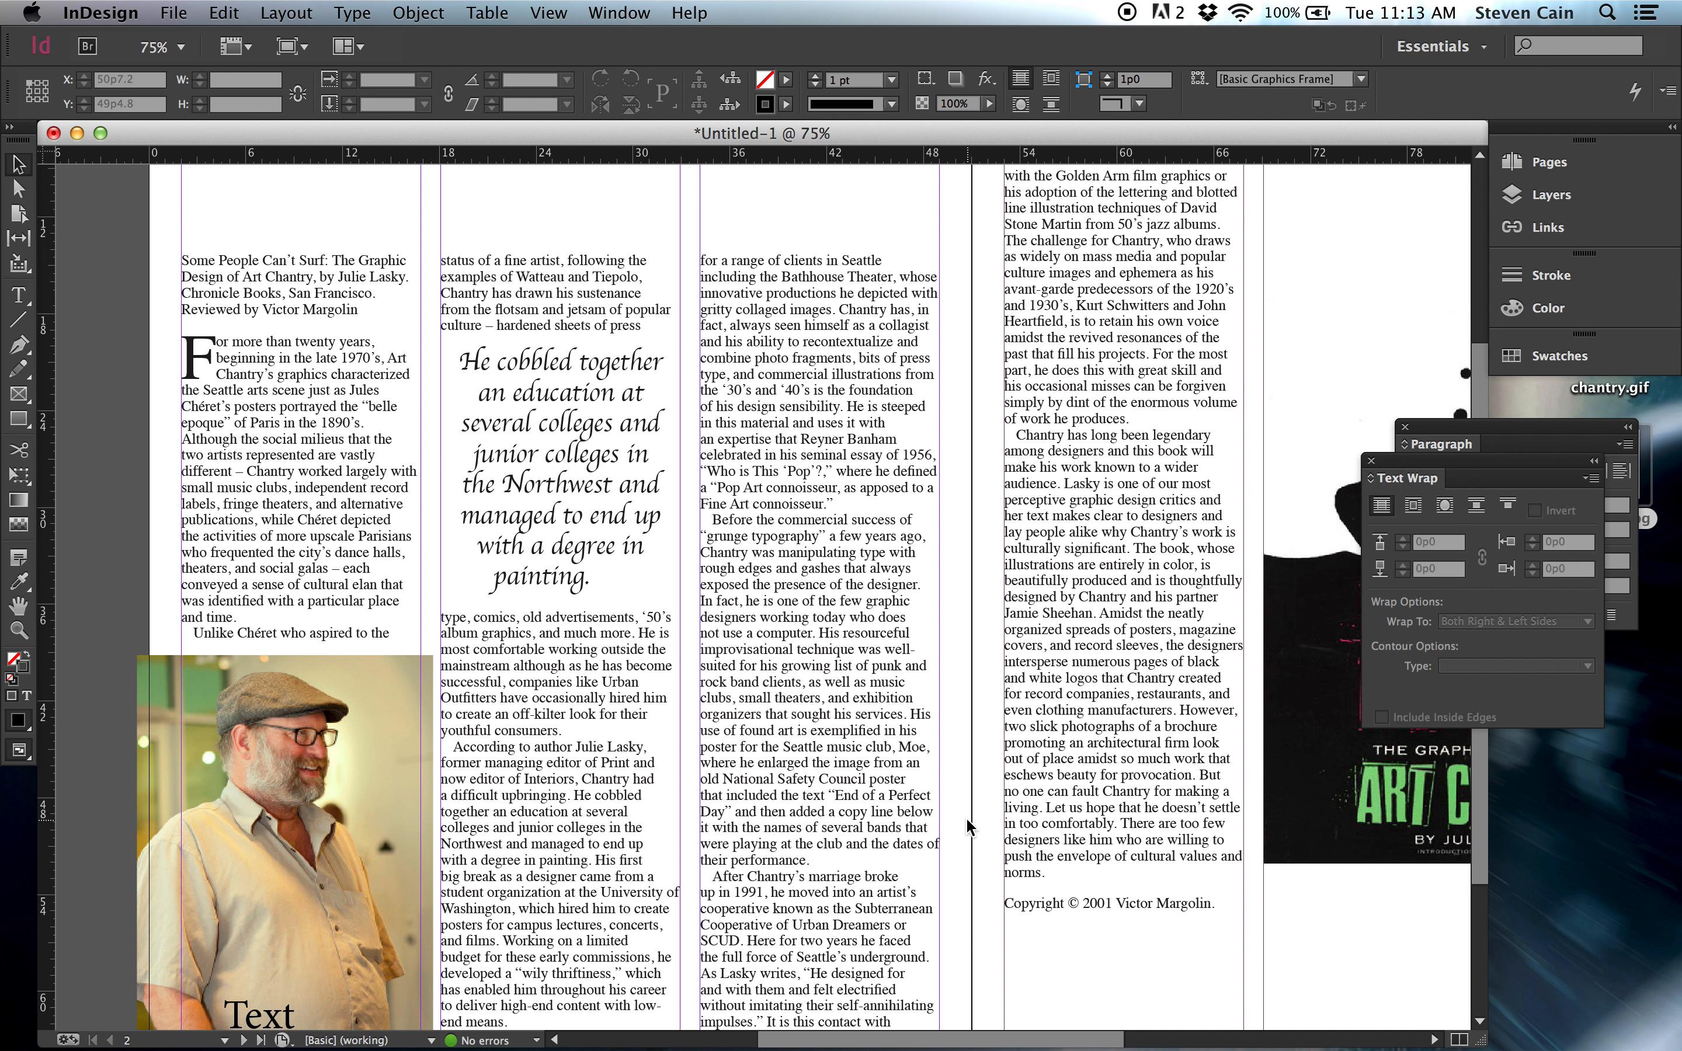
# Bring the book cover image on the facing page fully into view.
pyautogui.scroll(-5, 966, 820)
pyautogui.hscroll(8, 967, 819)
pyautogui.scroll(8, 966, 820)
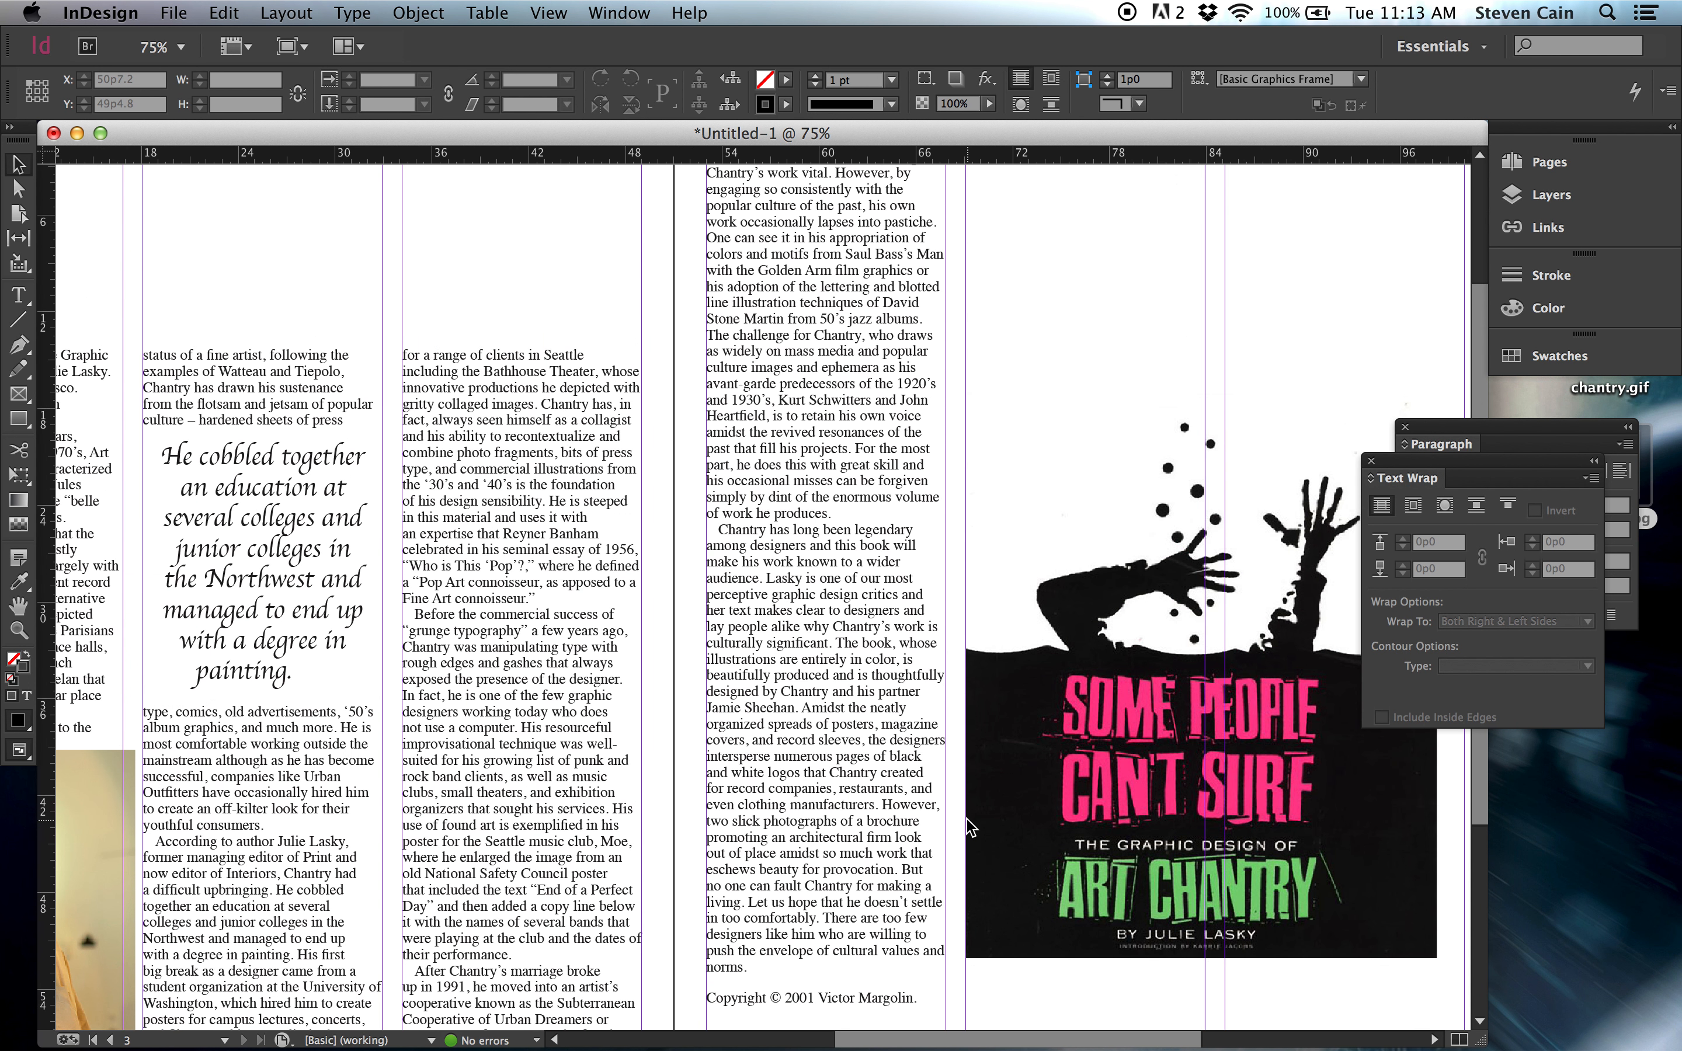